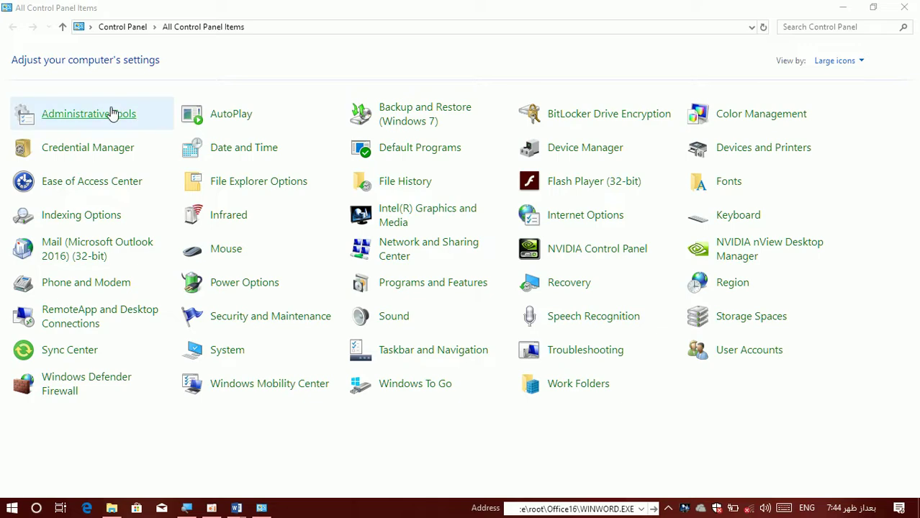
# Open System Configuration from the Administrative Tools.
pyautogui.click(114, 118)
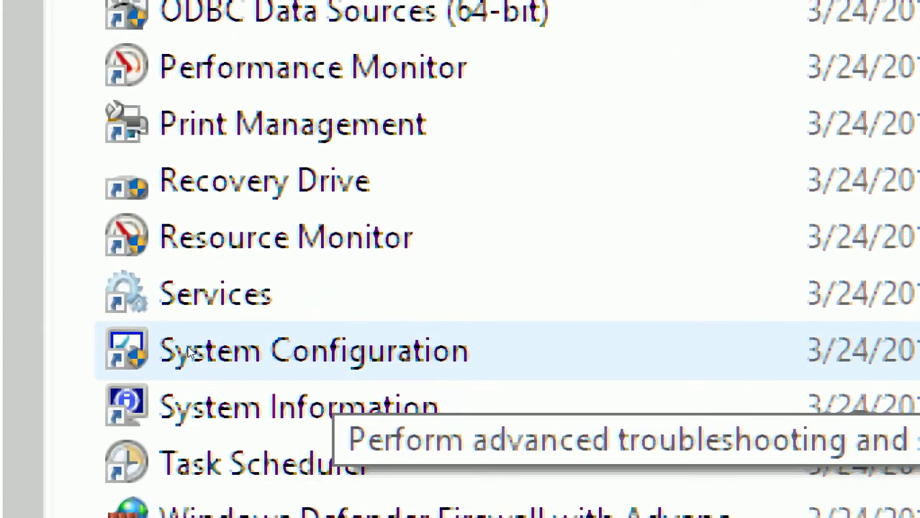
pyautogui.doubleClick(188, 351)
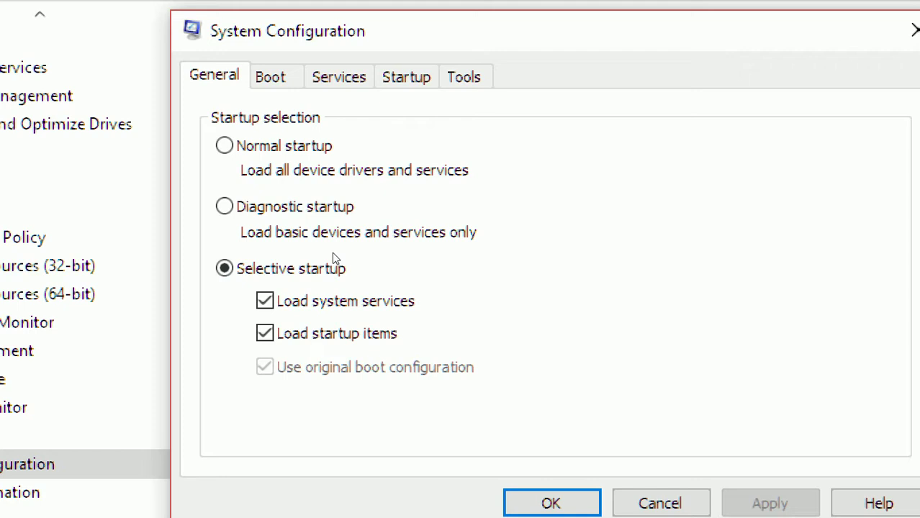
# Check the boot settings, and try the Normal startup option before restoring Selective startup.
pyautogui.click(270, 76)
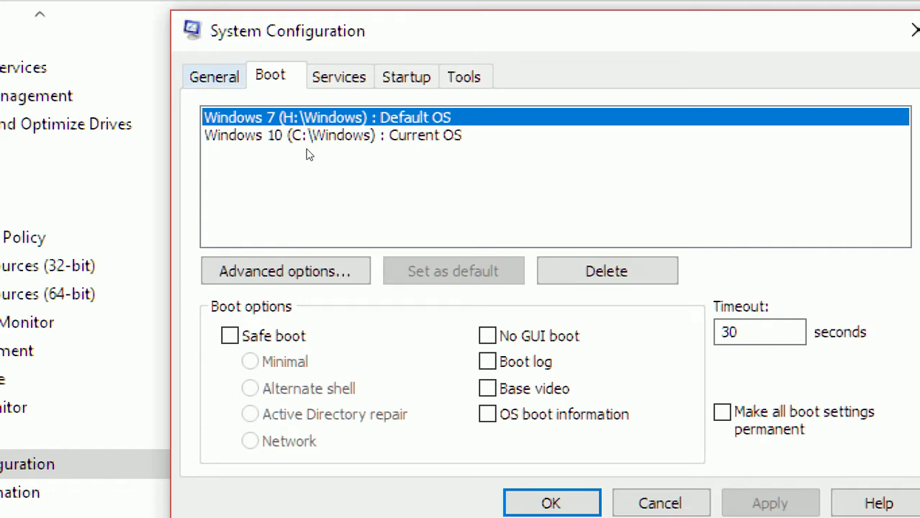
pyautogui.hotkey('ctrl', 'shift', 'Tab')
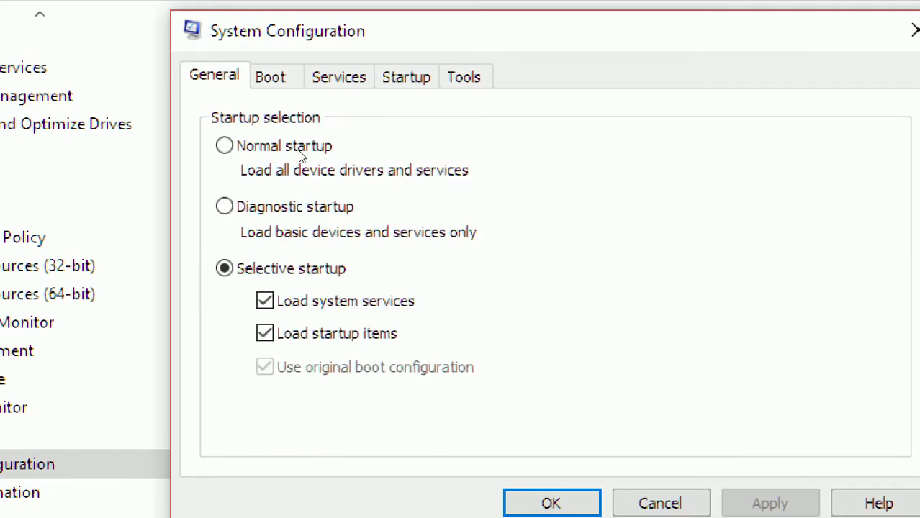
pyautogui.click(312, 189)
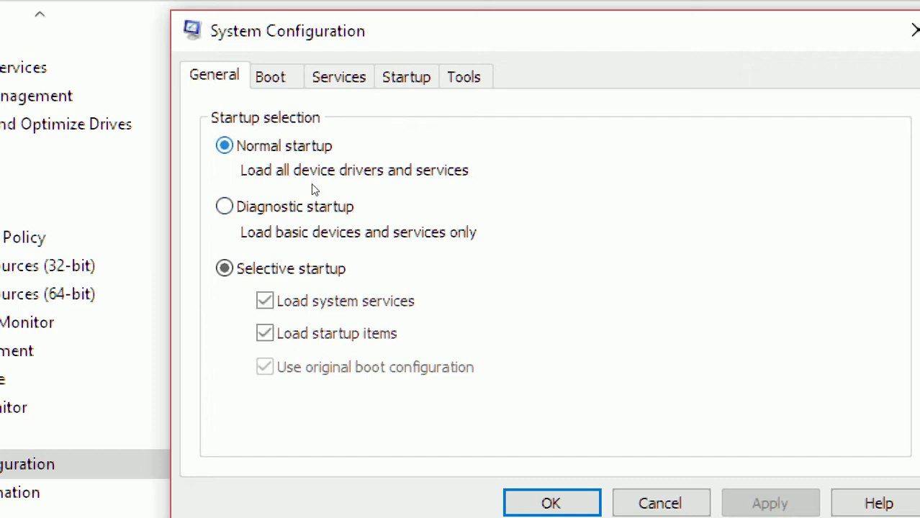
pyautogui.click(322, 256)
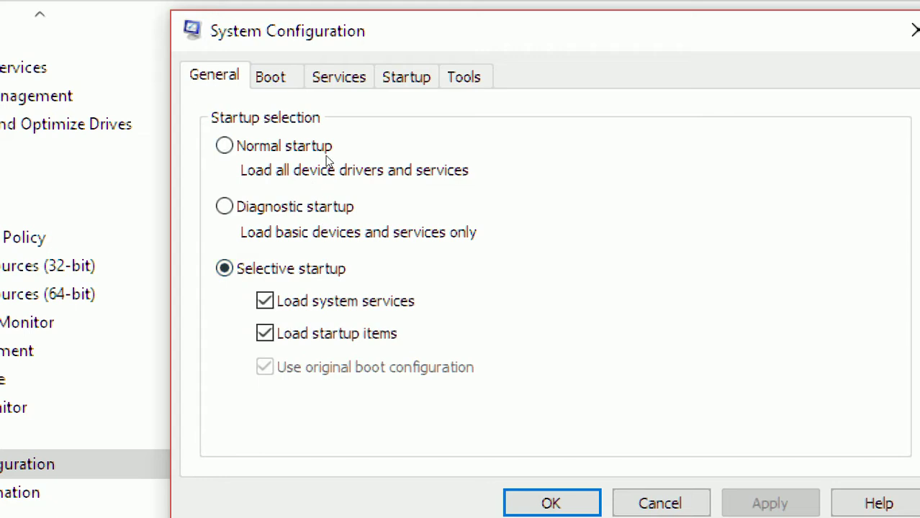
# Review the Boot, Services and Startup settings of System Configuration.
pyautogui.hotkey('ctrl', 'Tab')
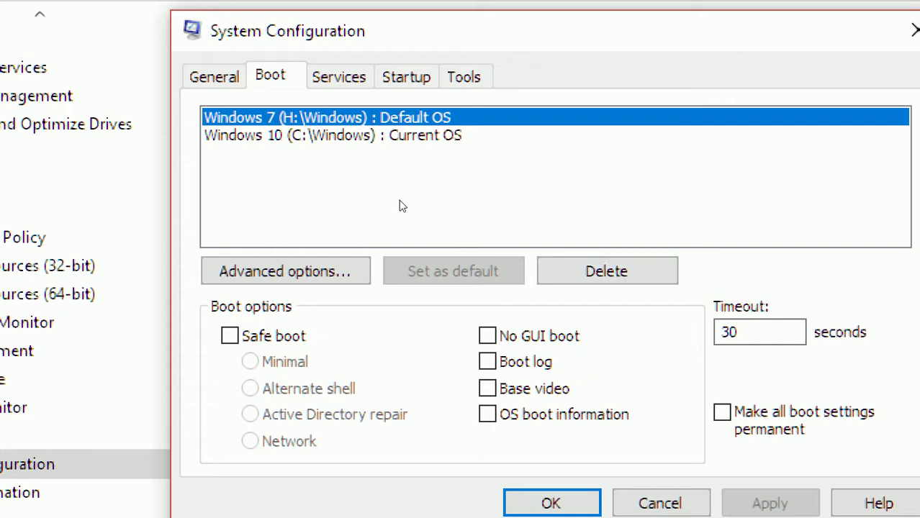
pyautogui.hotkey('ctrl', 'Tab')
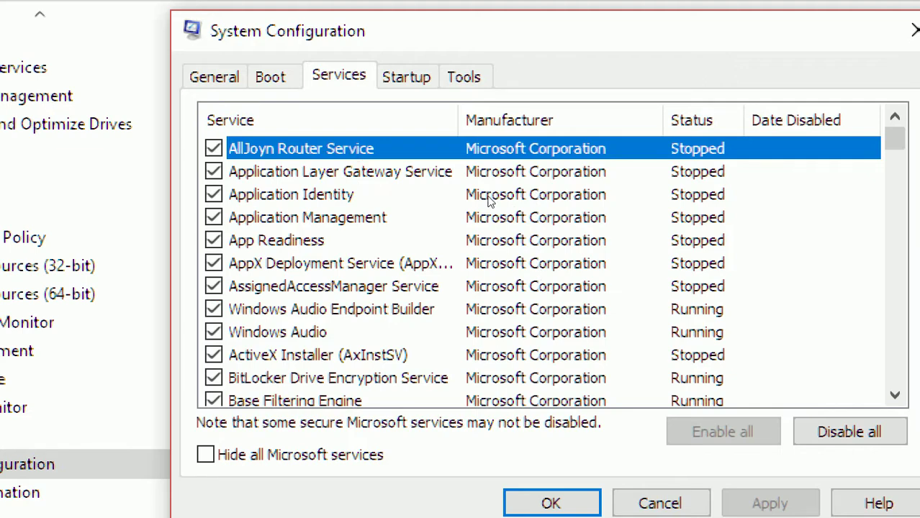
pyautogui.hotkey('ctrl', 'Tab')
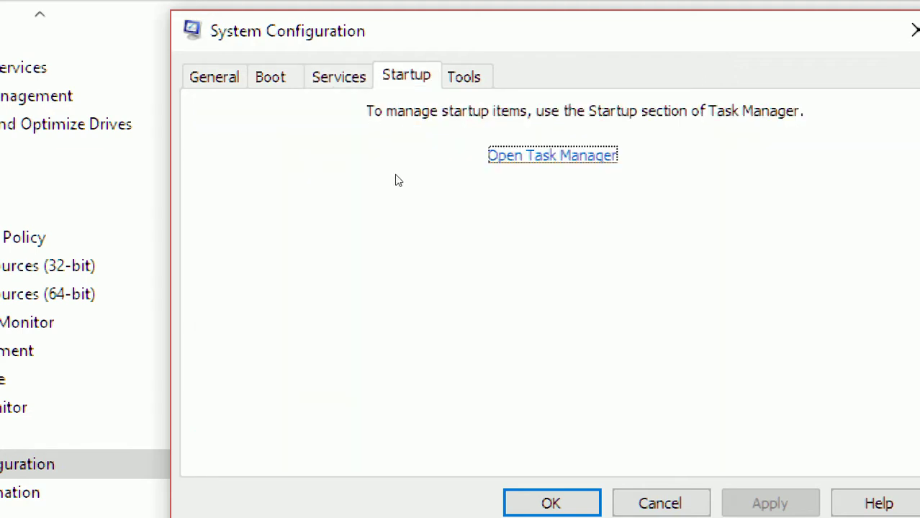
# Open Task Manager's startup list and examine the startup programs with their publisher, status and startup impact.
pyautogui.click(447, 197)
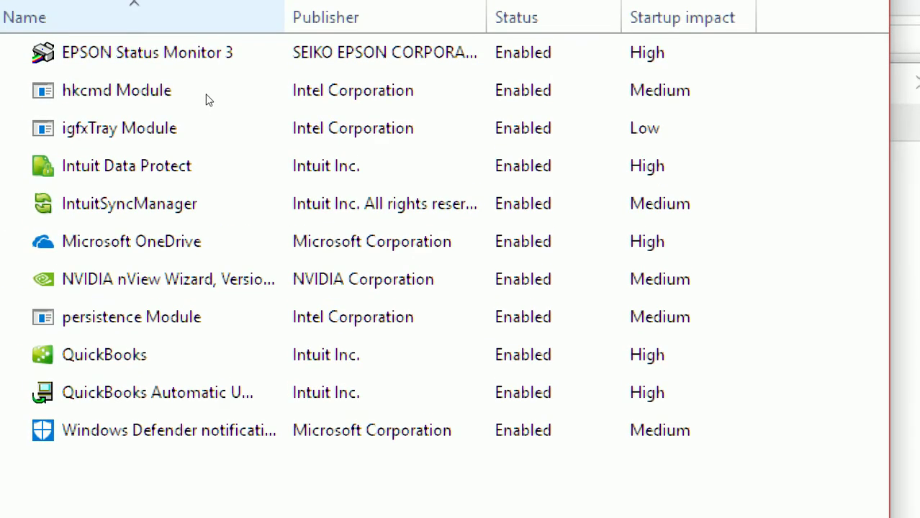
pyautogui.press('Down')
pyautogui.press('Down')
pyautogui.press('Down')
pyautogui.press('Down')
pyautogui.press('Down')
pyautogui.press('Down')
pyautogui.press('Down')
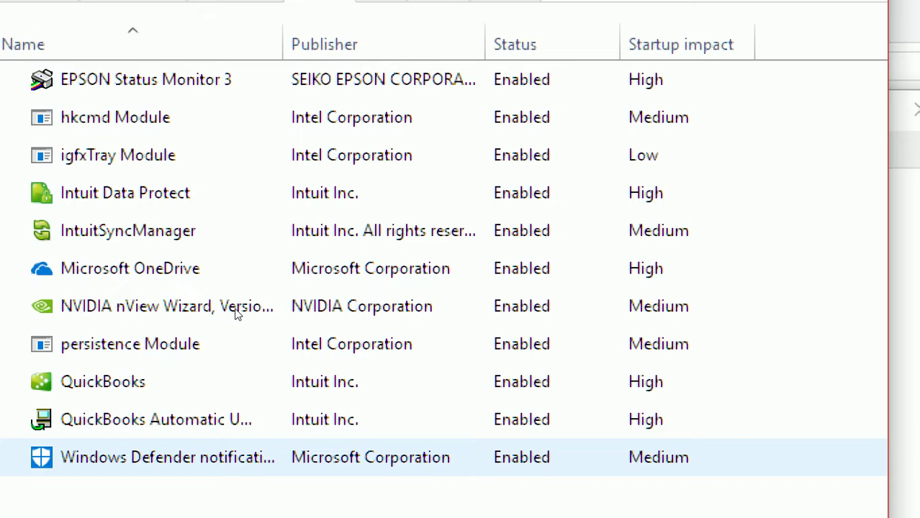
pyautogui.press('Up')
pyautogui.press('Up')
pyautogui.press('Up')
pyautogui.press('Up')
pyautogui.press('Up')
pyautogui.press('Up')
pyautogui.press('Up')
pyautogui.press('Up')
pyautogui.press('Up')
pyautogui.press('Up')
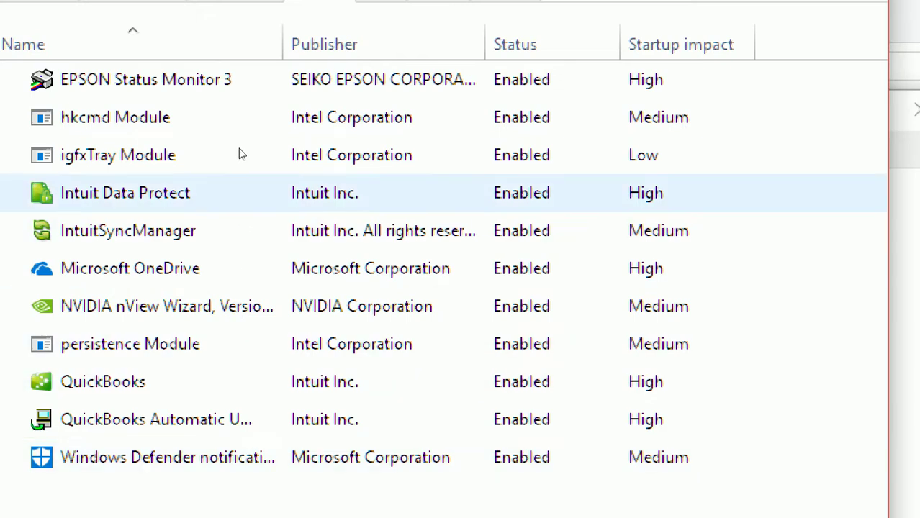
pyautogui.press('Down')
pyautogui.press('Down')
pyautogui.press('Down')
pyautogui.press('Down')
pyautogui.press('Down')
pyautogui.press('Down')
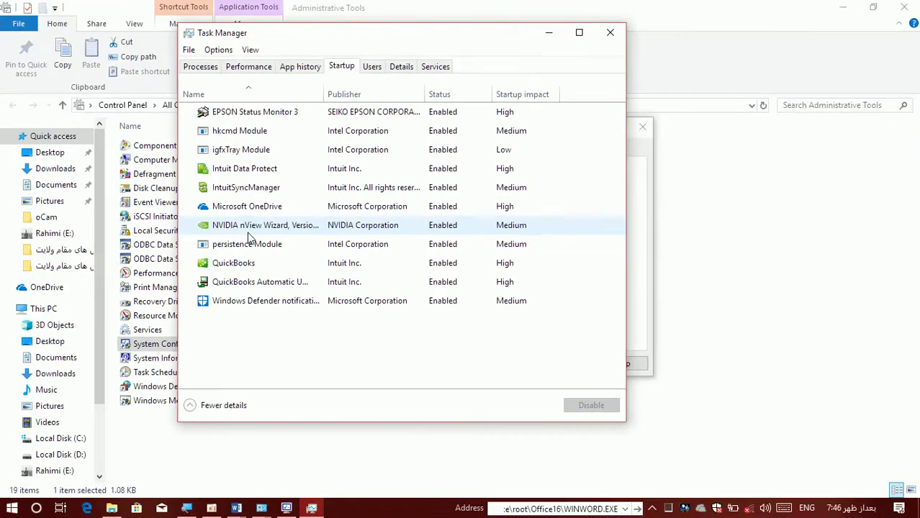
# Review the Users, Details and Services information in Task Manager and close it.
pyautogui.click(370, 67)
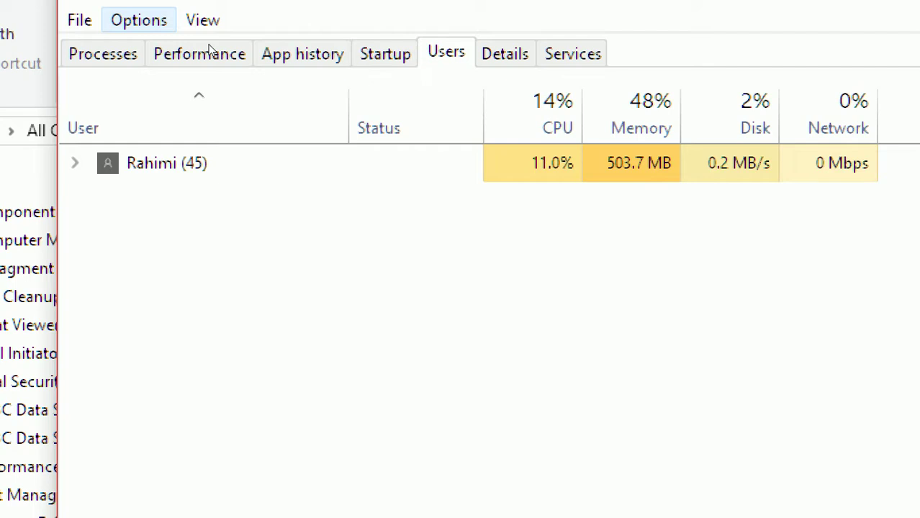
pyautogui.press('Escape')
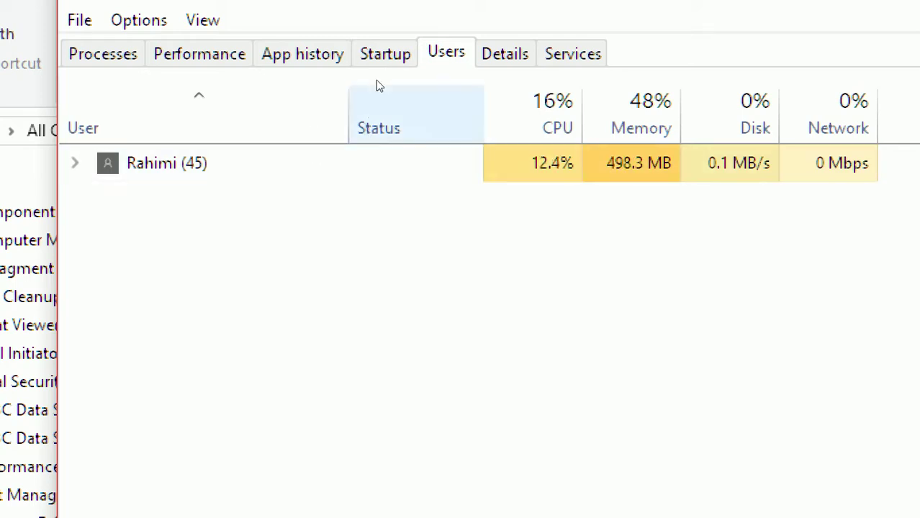
pyautogui.hotkey('ctrl', 'Tab')
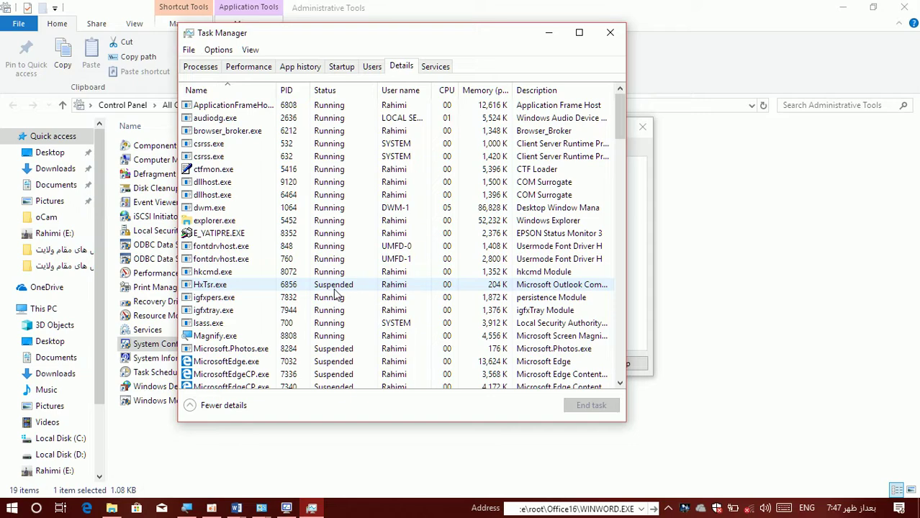
pyautogui.click(434, 66)
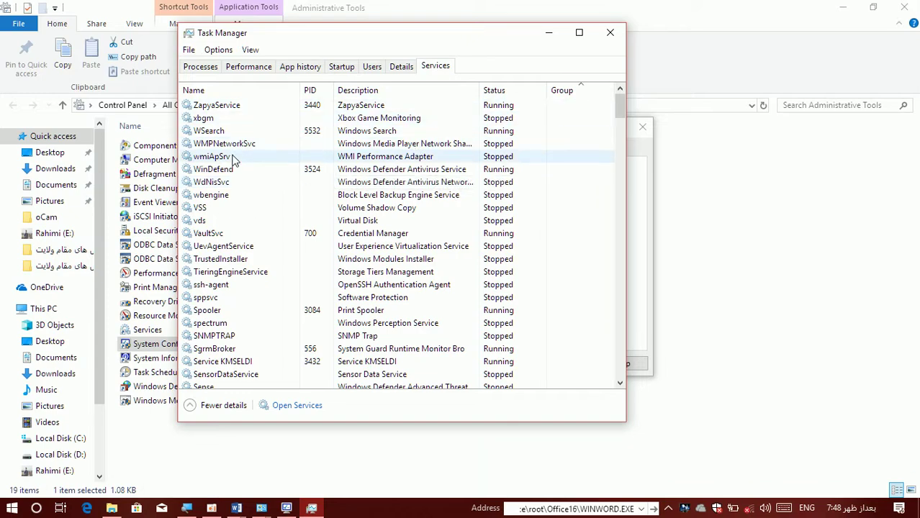
pyautogui.click(610, 32)
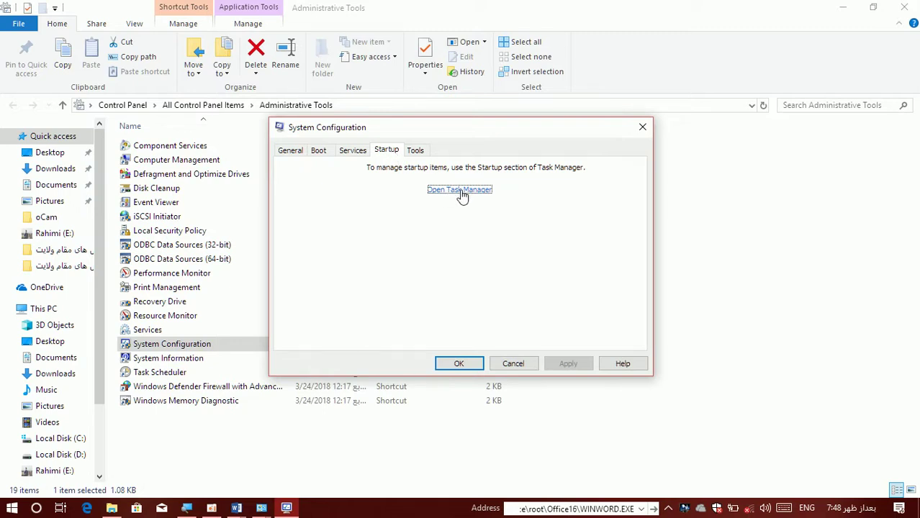
# View the list of launchable tools in System Configuration and close the dialog.
pyautogui.click(422, 153)
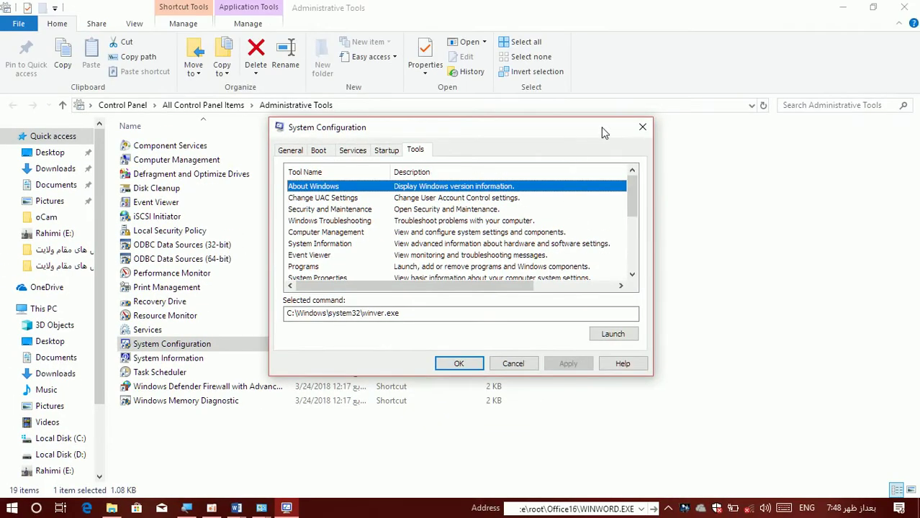
pyautogui.click(642, 128)
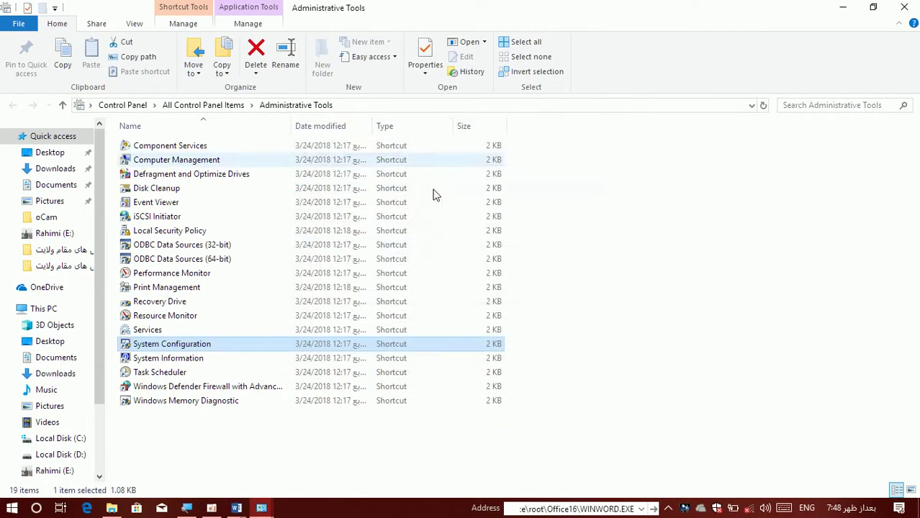
# Open System Information and examine the system summary items, from the OS version through processor, BIOS and baseboard details.
pyautogui.doubleClick(199, 358)
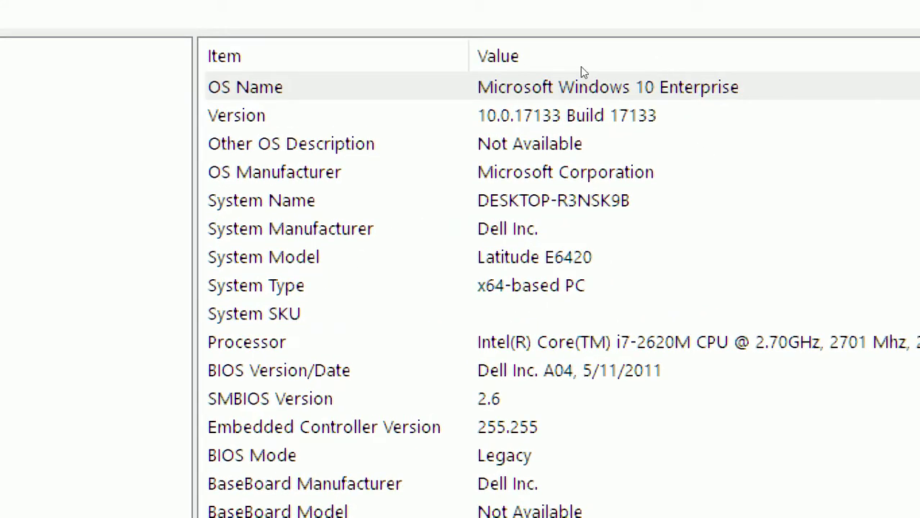
pyautogui.click(514, 115)
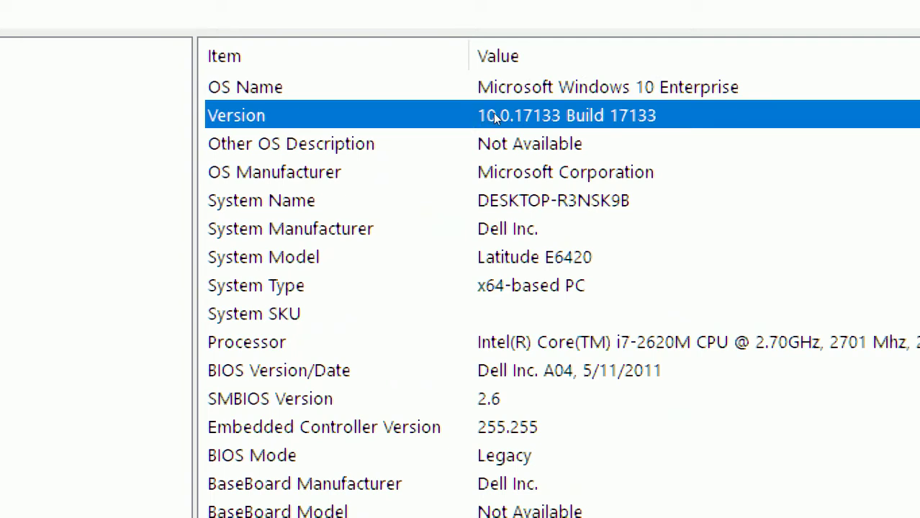
pyautogui.press('Down')
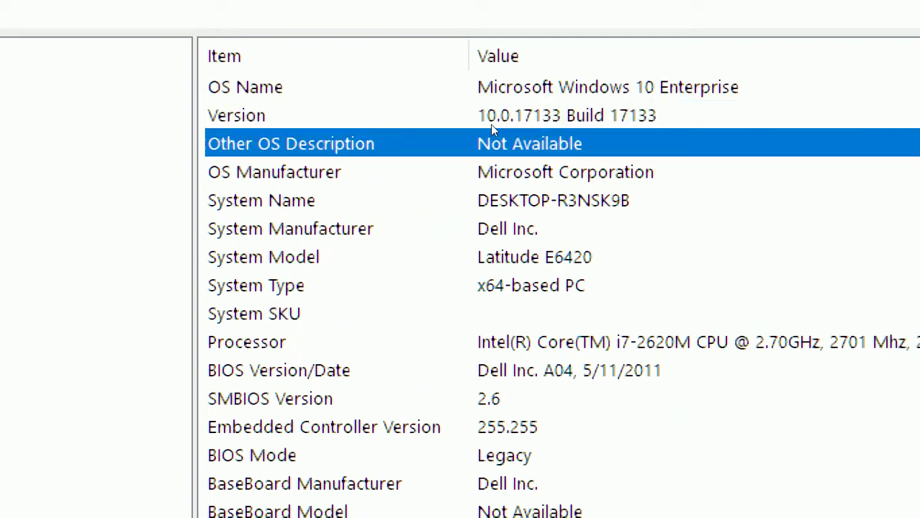
pyautogui.press('Down')
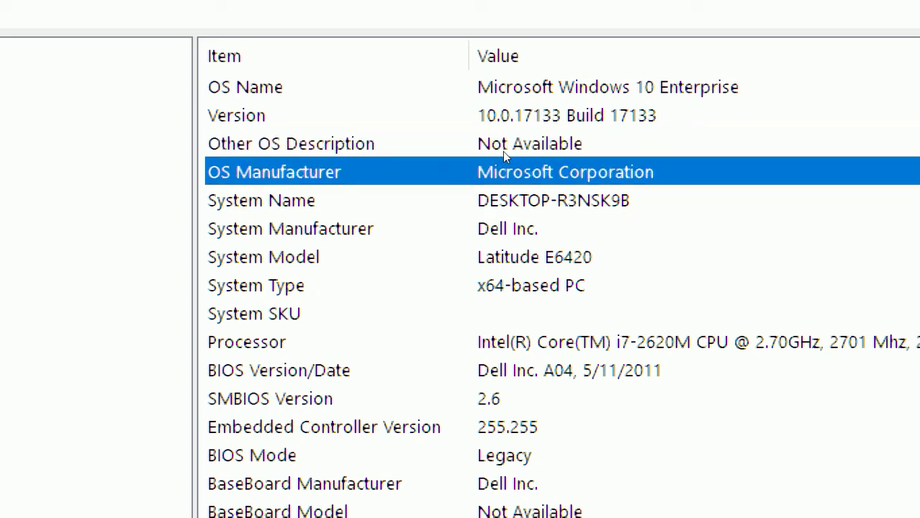
pyautogui.press('Down')
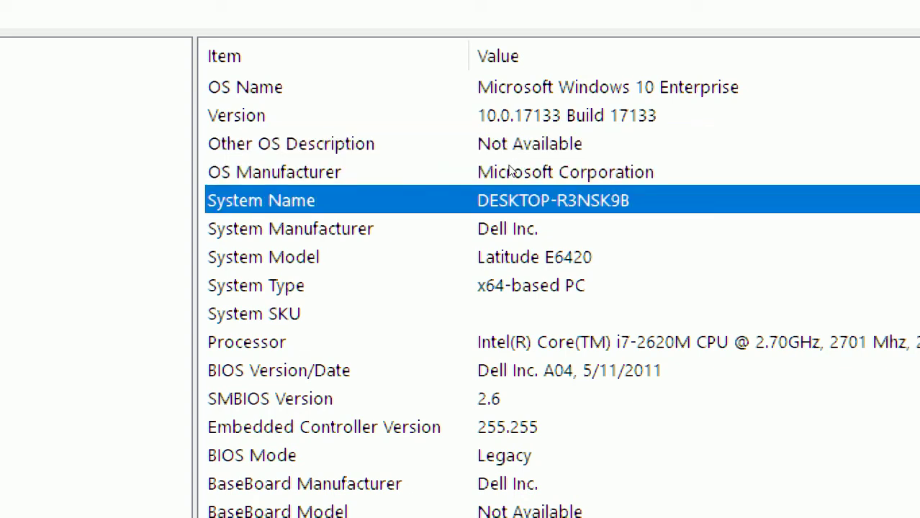
pyautogui.press('Down')
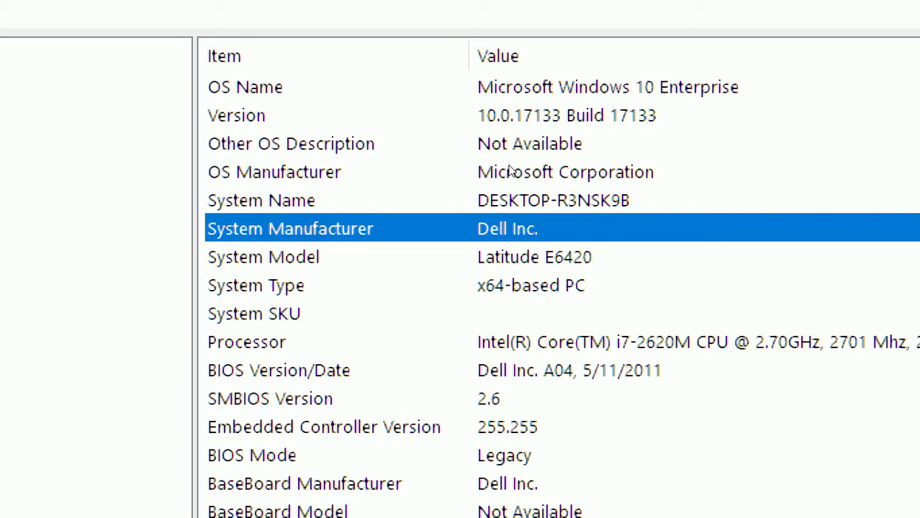
pyautogui.press('Down')
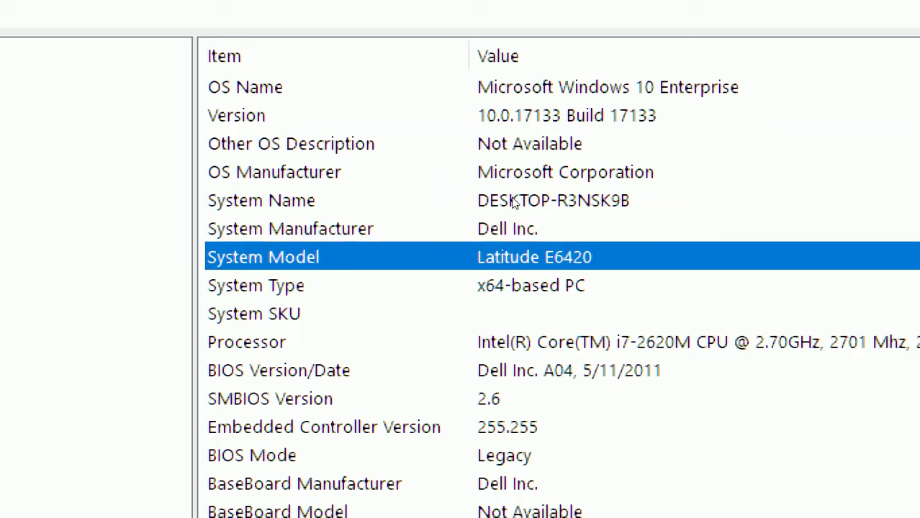
pyautogui.press('Down')
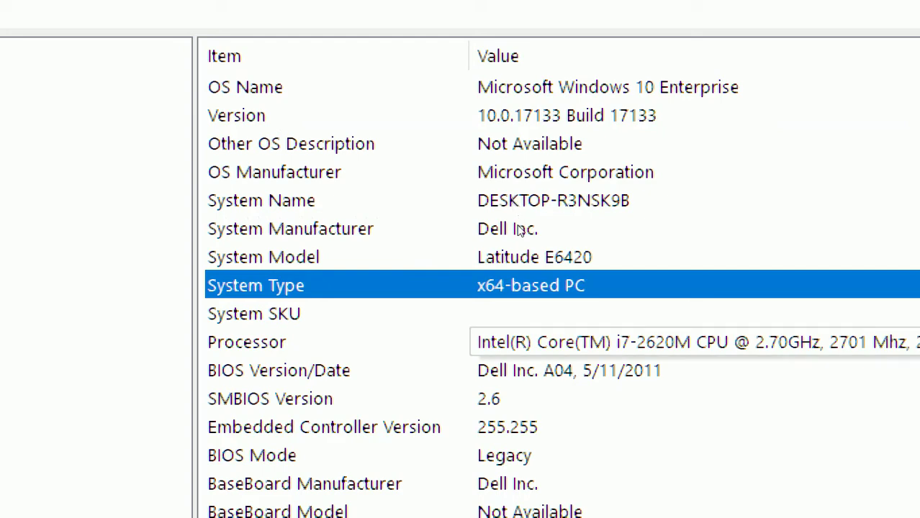
pyautogui.press('Down')
pyautogui.press('Down')
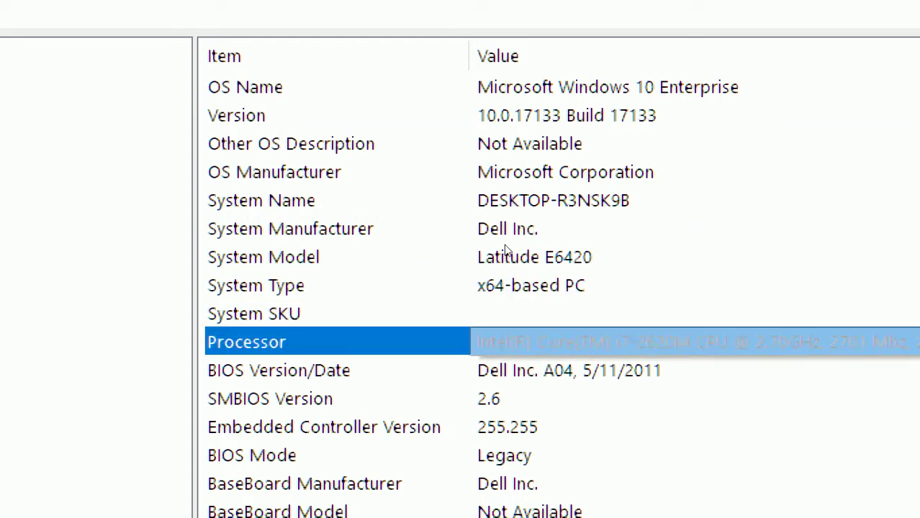
pyautogui.press('Down')
pyautogui.press('Down')
pyautogui.press('Down')
pyautogui.press('Down')
pyautogui.press('Down')
pyautogui.press('Down')
pyautogui.press('Down')
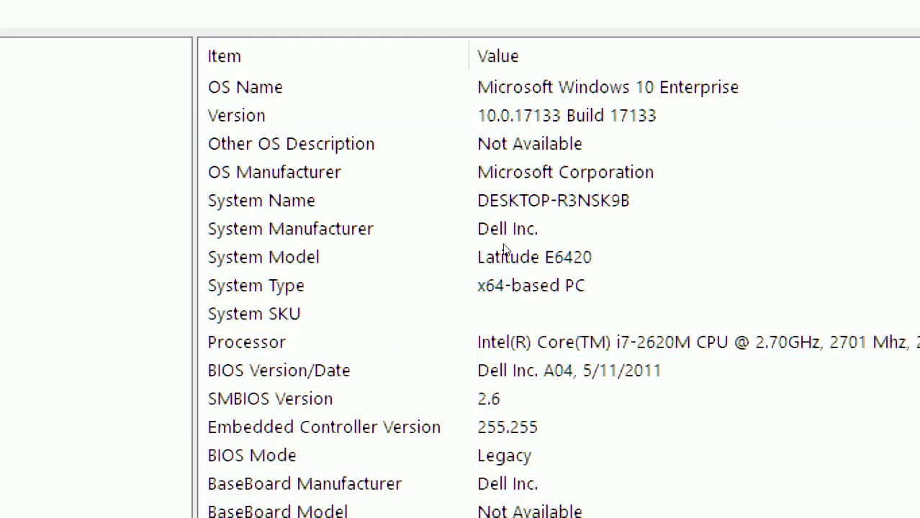
pyautogui.scroll(-2, 506, 350)
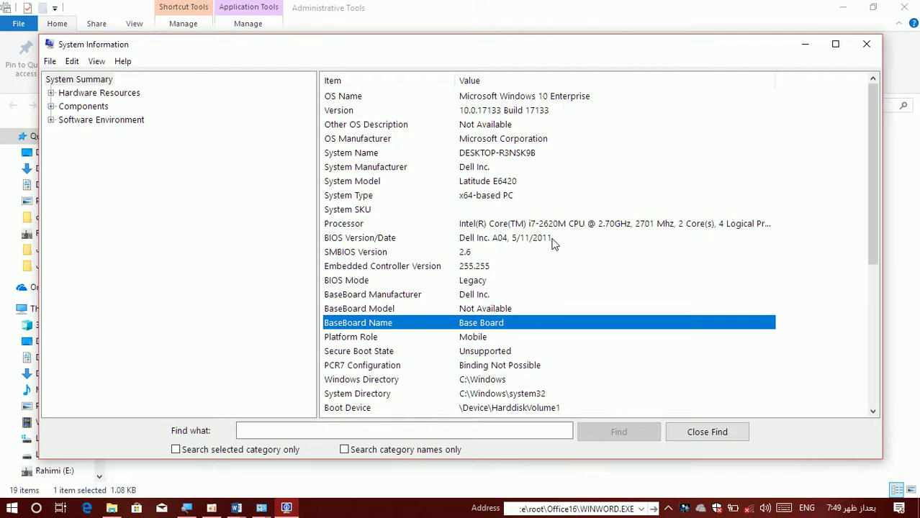
# View the Hardware Resources and Components categories and close System Information.
pyautogui.click(101, 94)
pyautogui.click(87, 109)
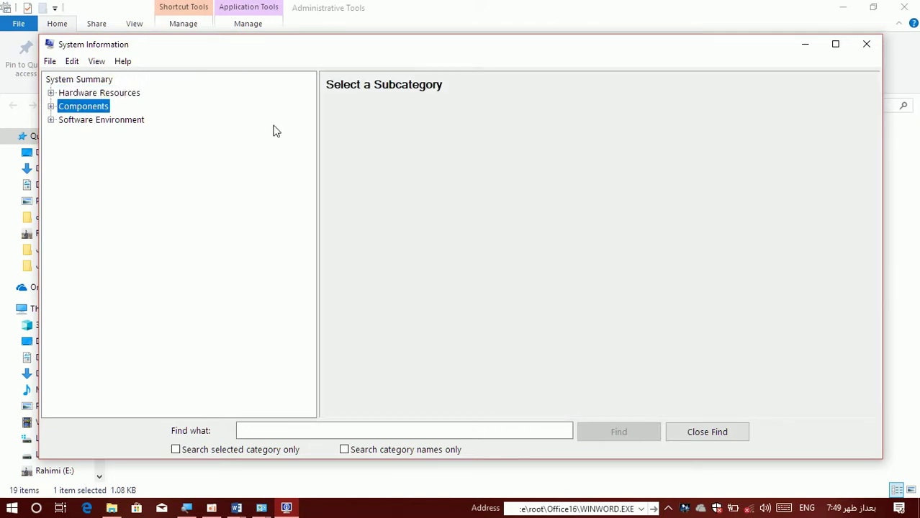
pyautogui.click(866, 46)
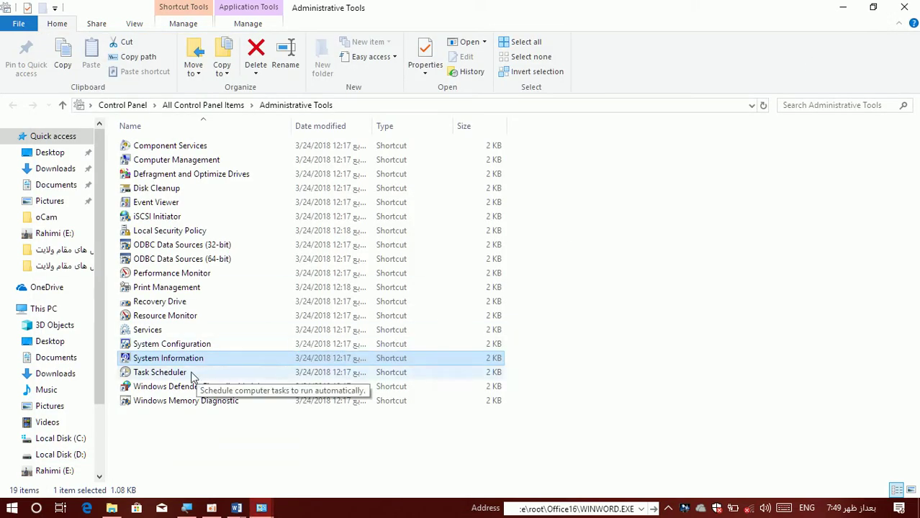
# Select the Task Scheduler shortcut and the Windows Defender Firewall shortcut one after the other.
pyautogui.click(168, 372)
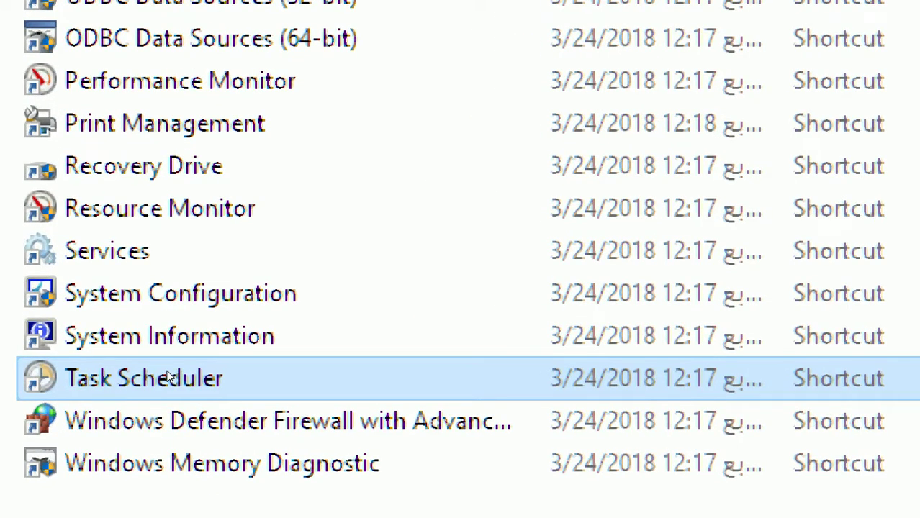
pyautogui.click(173, 393)
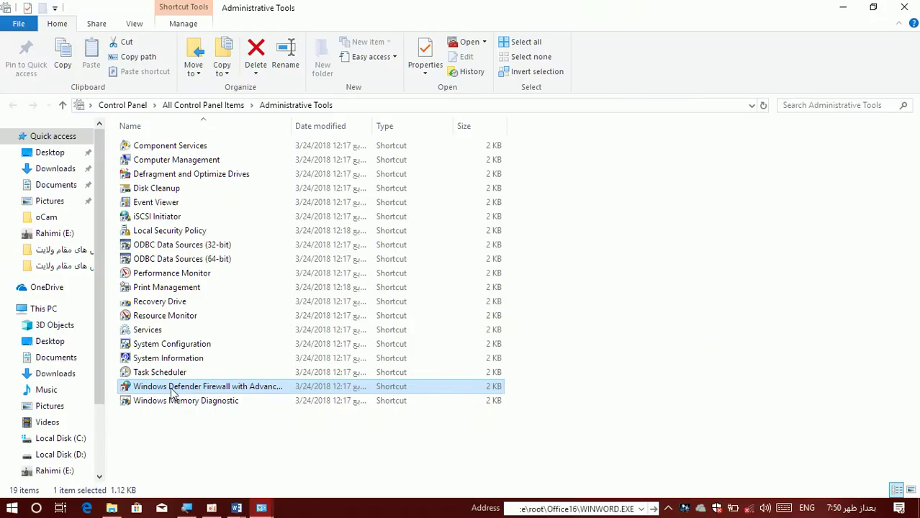
# View Windows Defender Firewall with Advanced Security and the Windows Memory Diagnostic options, closing each without making changes.
pyautogui.doubleClick(172, 389)
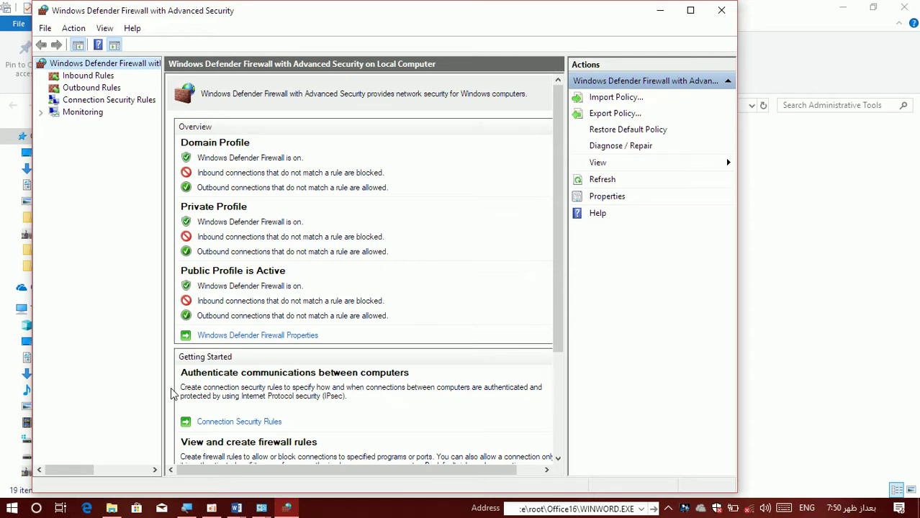
pyautogui.click(722, 11)
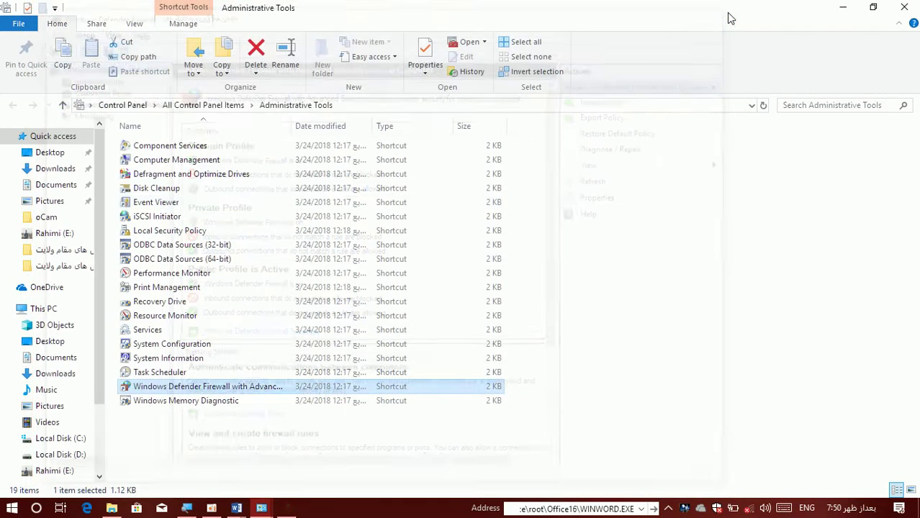
pyautogui.click(202, 402)
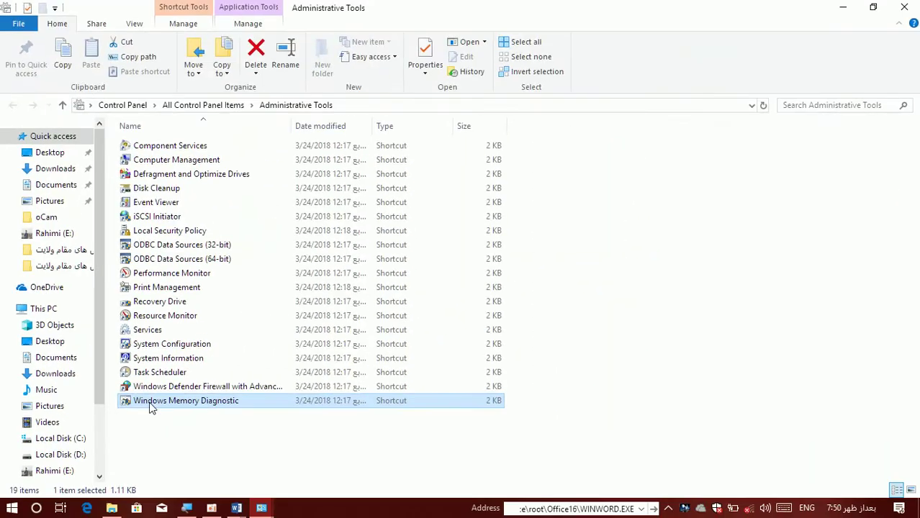
pyautogui.doubleClick(151, 405)
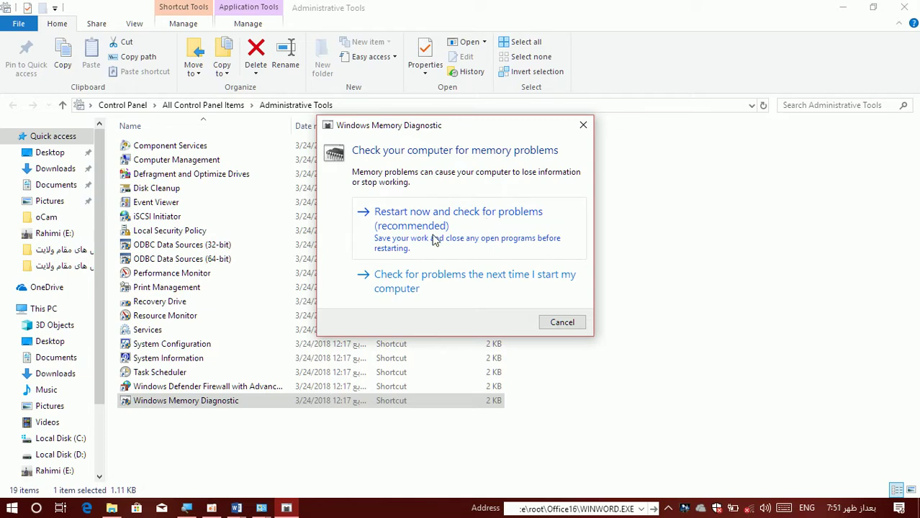
pyautogui.click(562, 323)
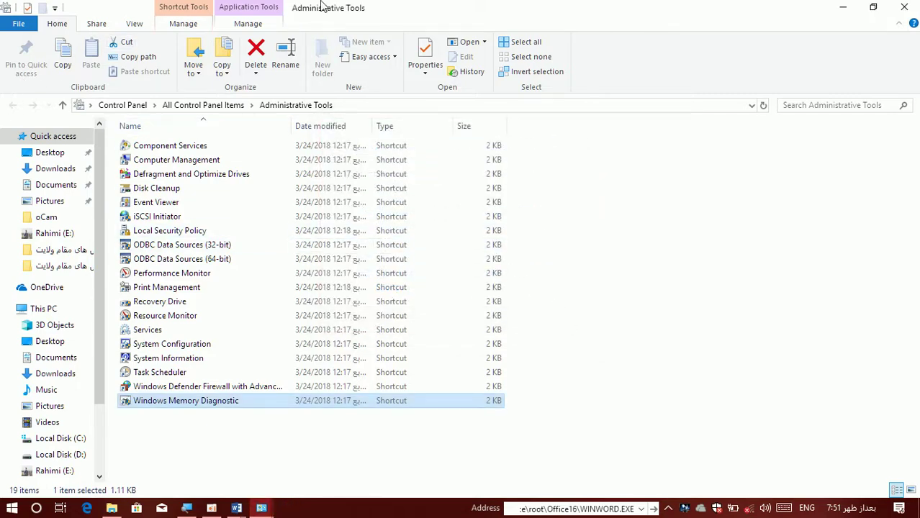
# Close Administrative Tools, open Devices and Printers from Control Panel and highlight all the listed printers briefly.
pyautogui.click(911, 6)
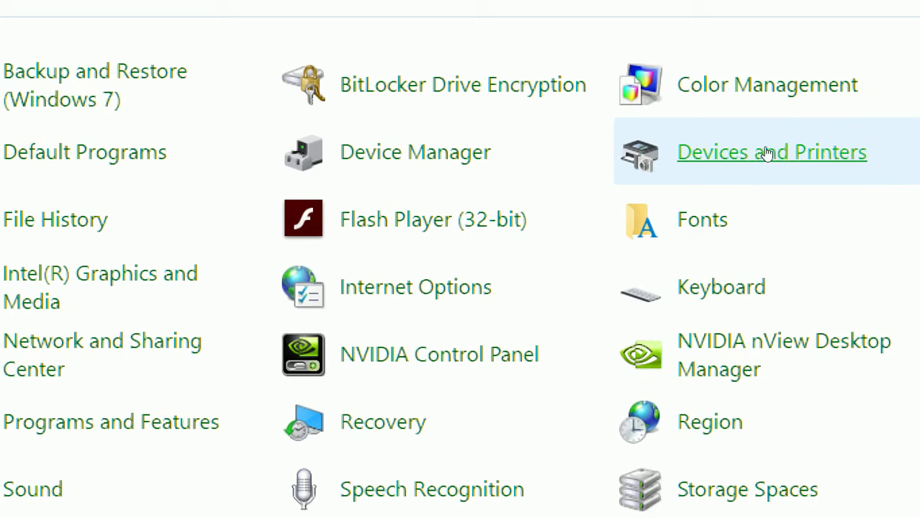
pyautogui.click(767, 153)
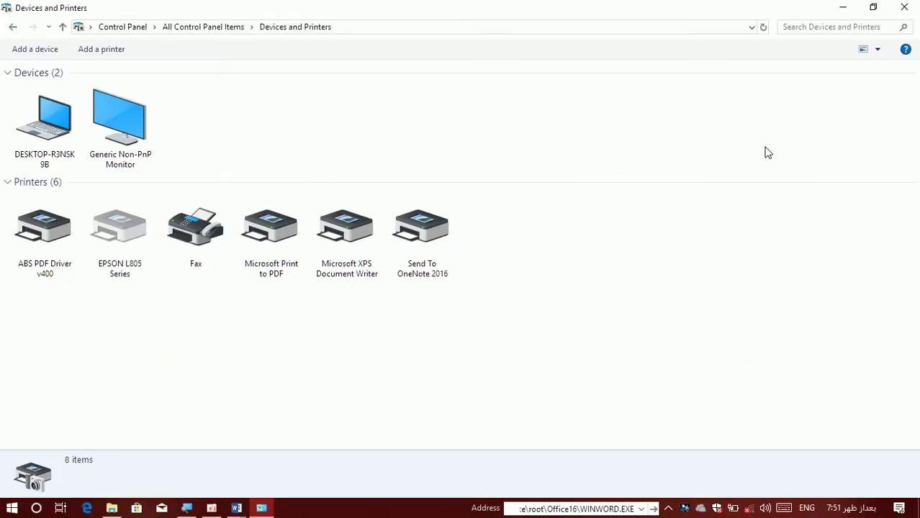
pyautogui.moveTo(539, 235); pyautogui.dragTo(25, 307)
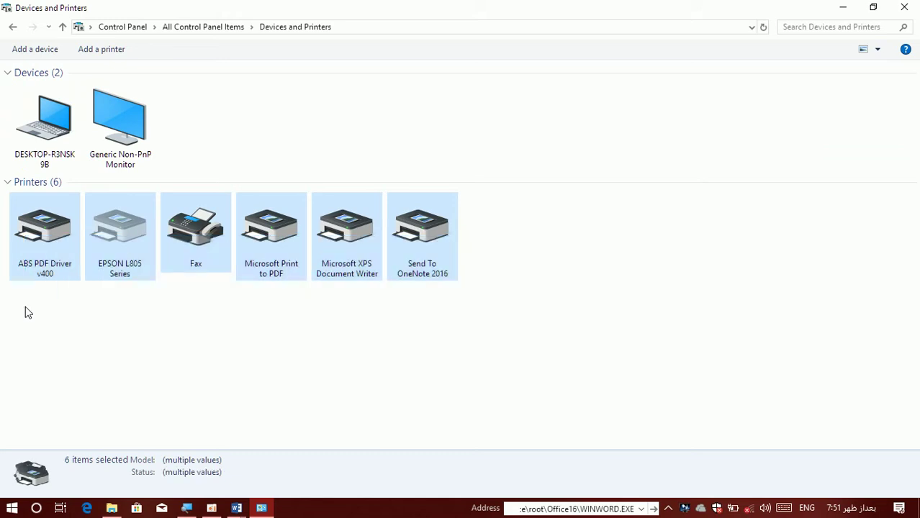
pyautogui.click(249, 326)
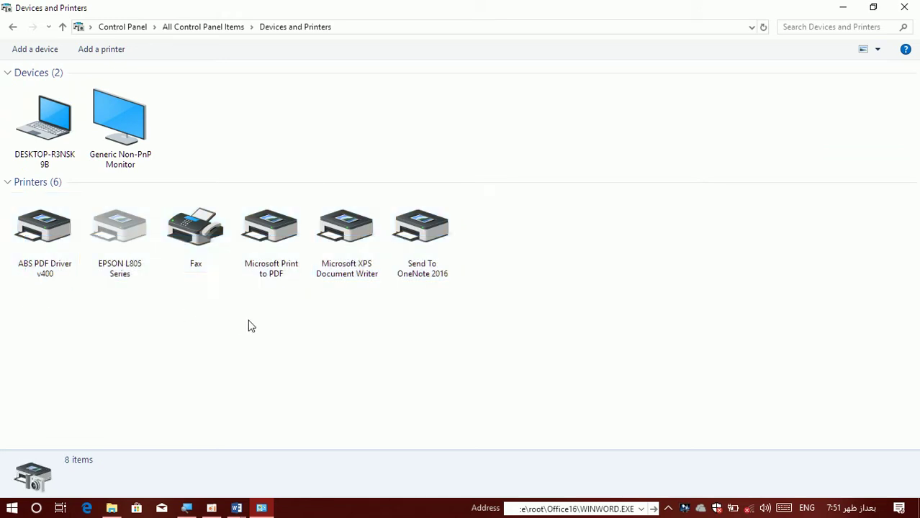
# Set Microsoft XPS Document Writer as the default printer, accepting that Windows stops managing the default.
pyautogui.click(324, 265)
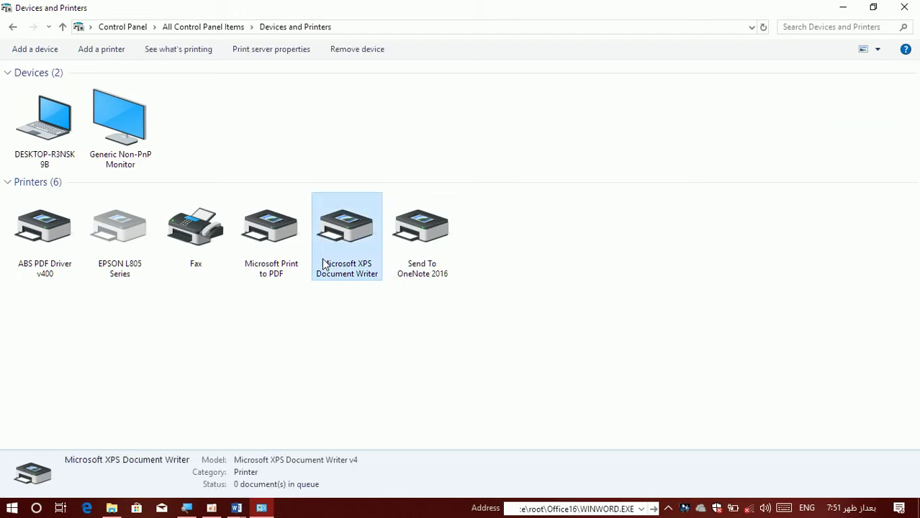
pyautogui.rightClick(324, 265)
pyautogui.click(344, 282)
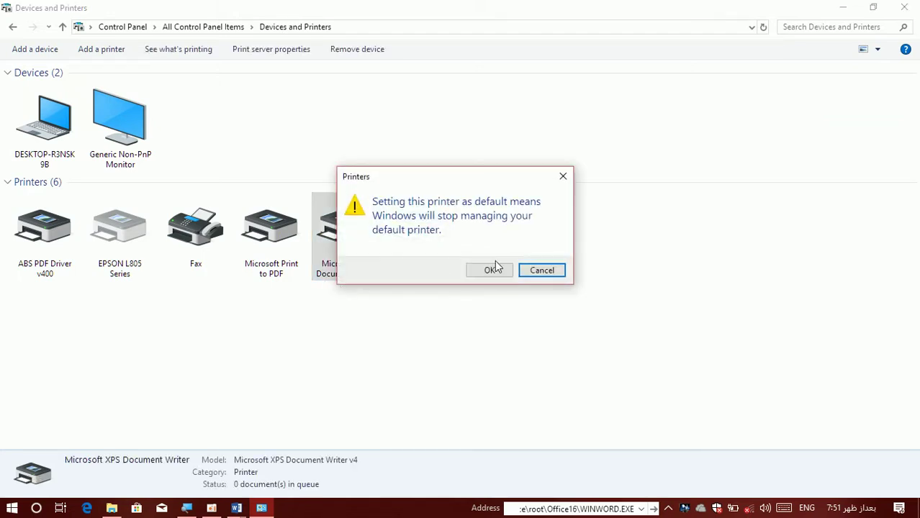
pyautogui.click(494, 270)
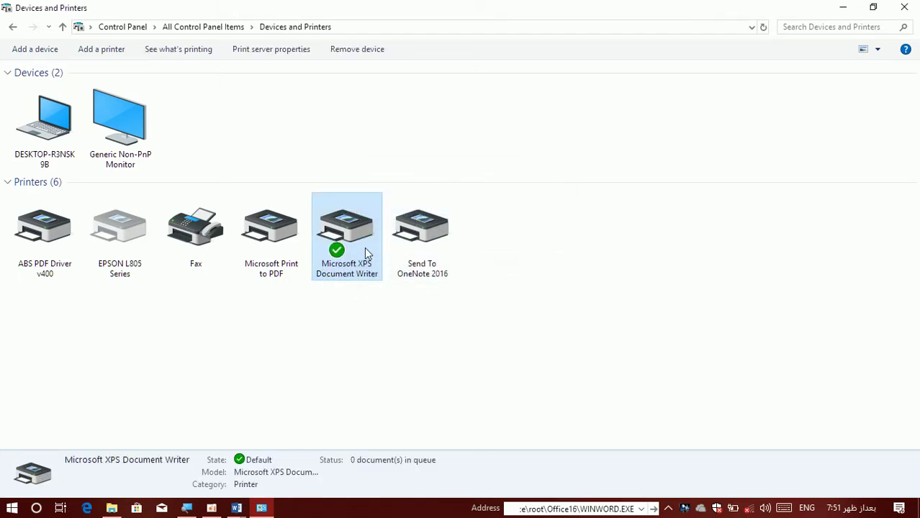
# Choose Microsoft Print to PDF as the default printer, switch the default to EPSON L805 Series and clear the selection.
pyautogui.rightClick(256, 248)
pyautogui.click(277, 273)
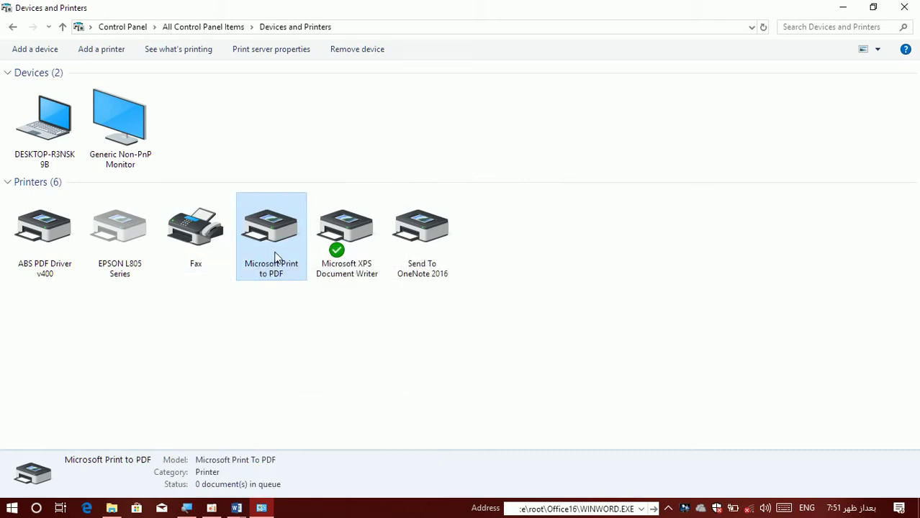
pyautogui.rightClick(123, 256)
pyautogui.click(150, 276)
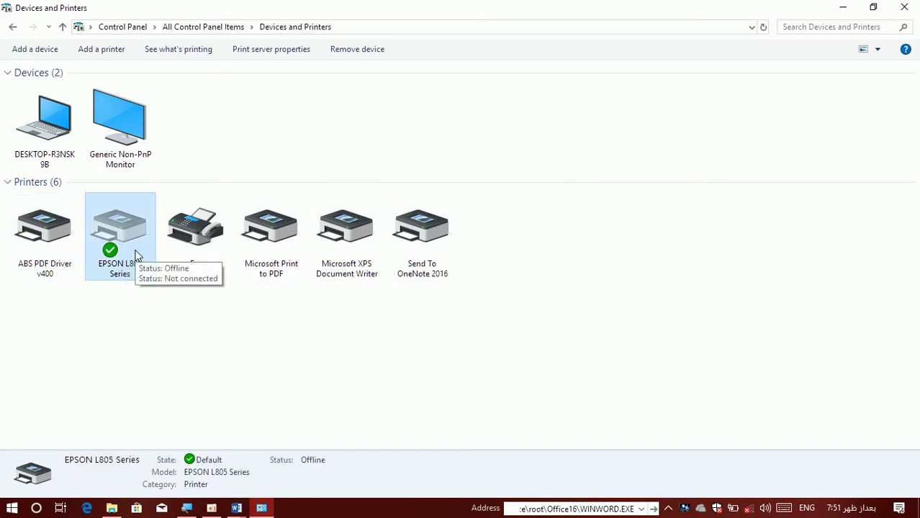
pyautogui.click(143, 304)
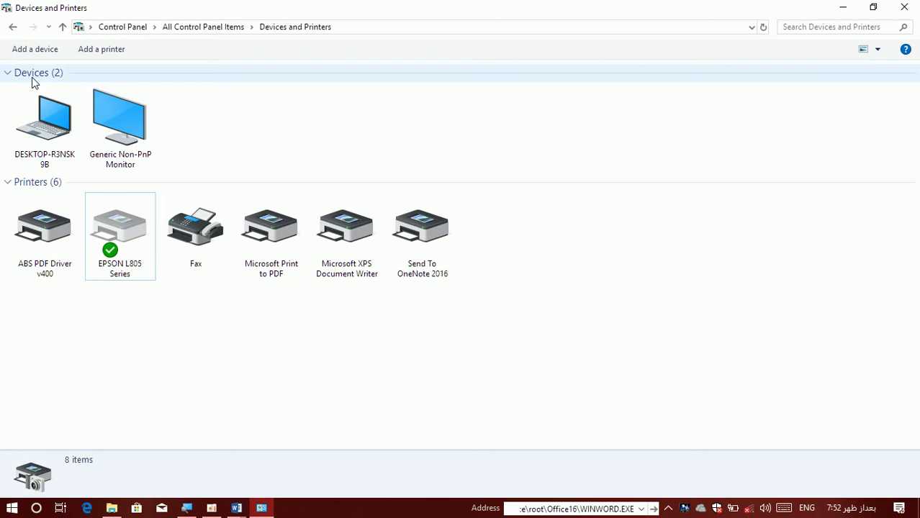
# View the print queue of Microsoft Print to PDF and close it.
pyautogui.rightClick(292, 242)
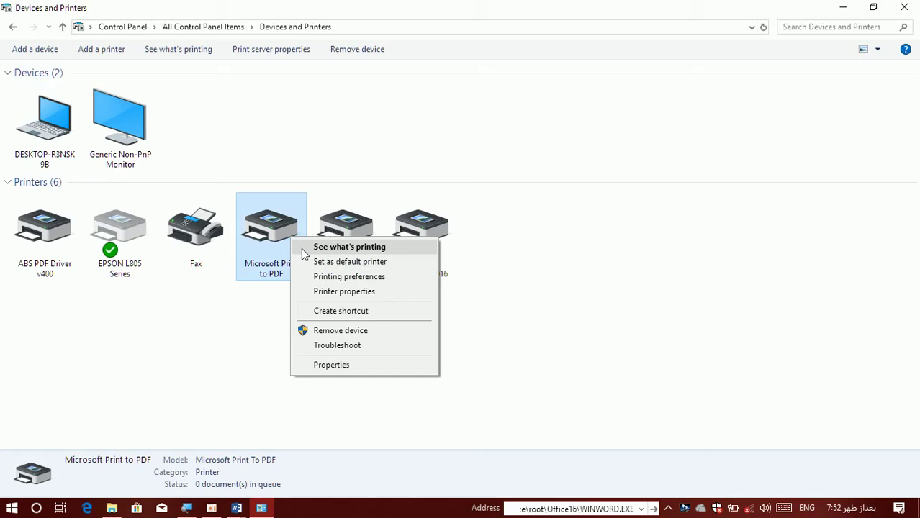
pyautogui.click(302, 250)
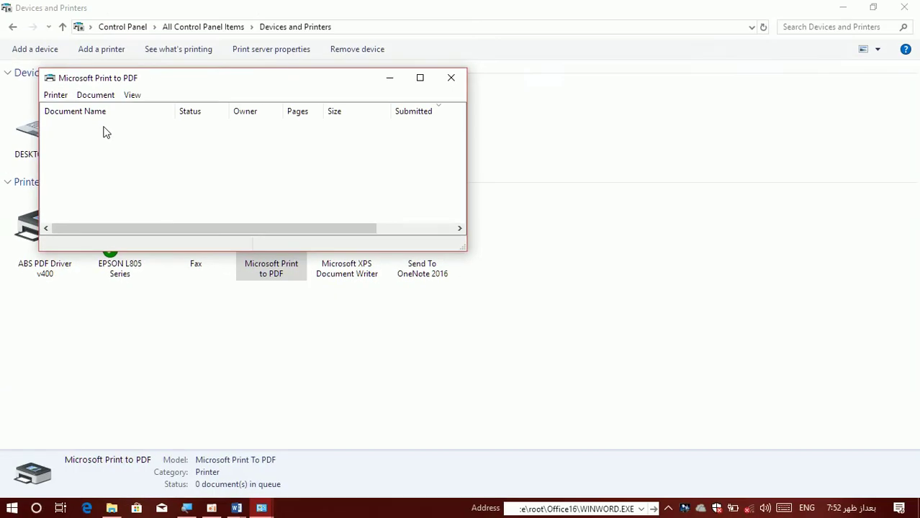
pyautogui.click(451, 77)
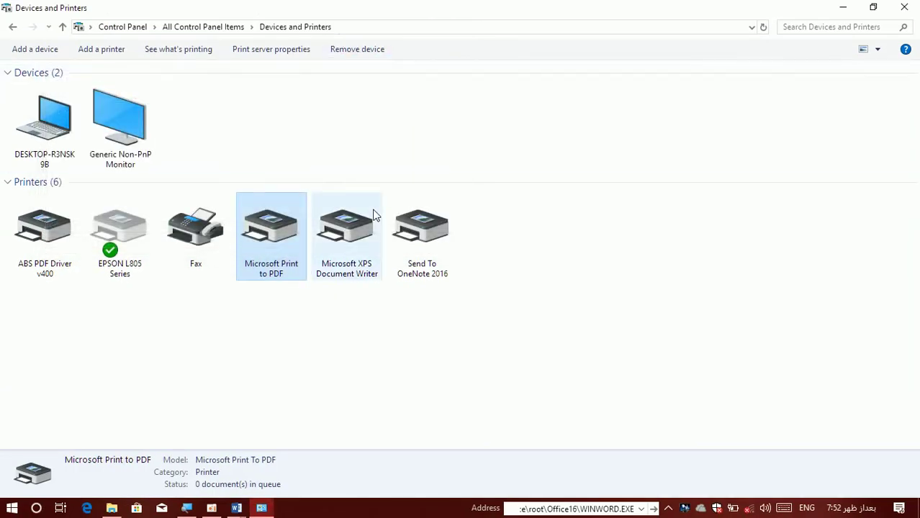
# Switch the default printer from EPSON L805 Series to Microsoft XPS Document Writer.
pyautogui.rightClick(348, 238)
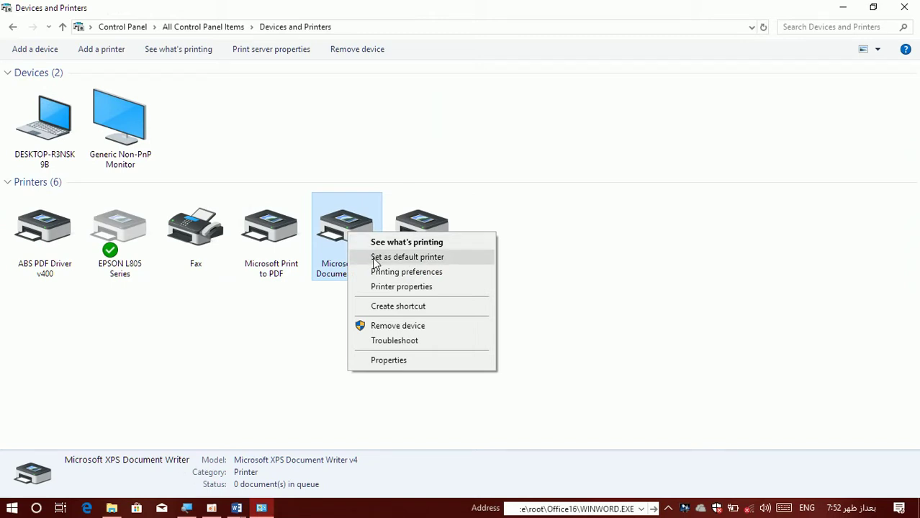
pyautogui.click(374, 258)
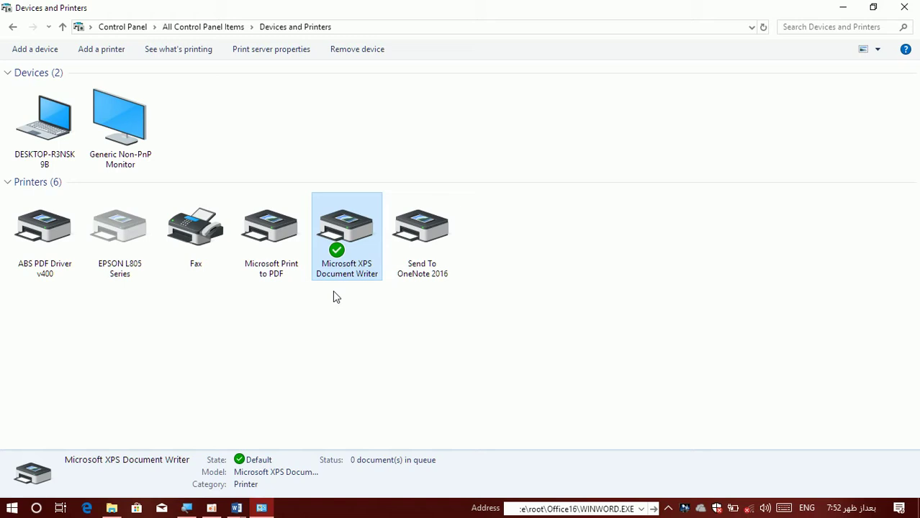
# Try the Landscape orientation in Microsoft XPS Document Writer's printing preferences, return to Portrait and close without applying.
pyautogui.rightClick(350, 241)
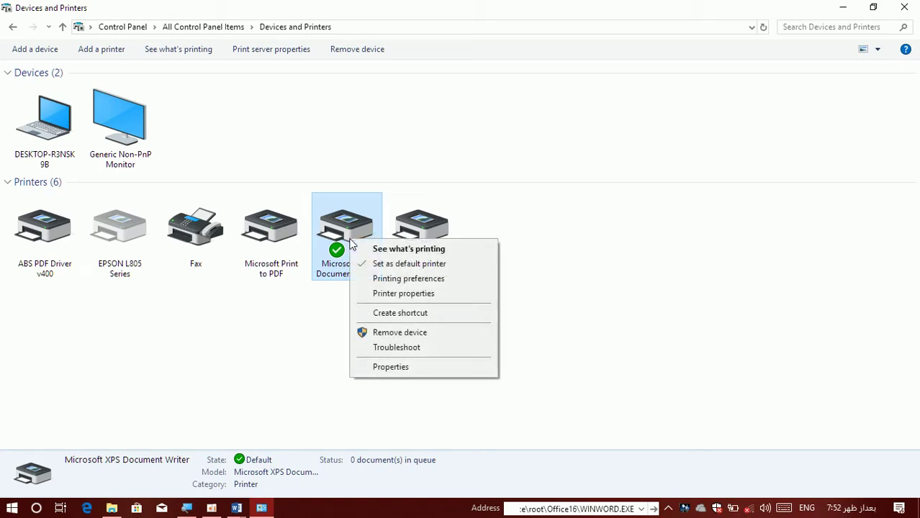
pyautogui.click(386, 282)
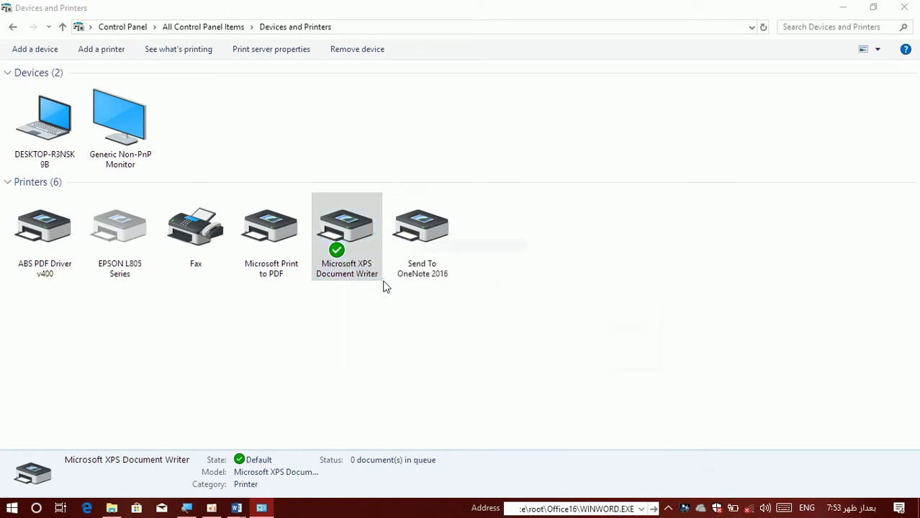
pyautogui.click(448, 247)
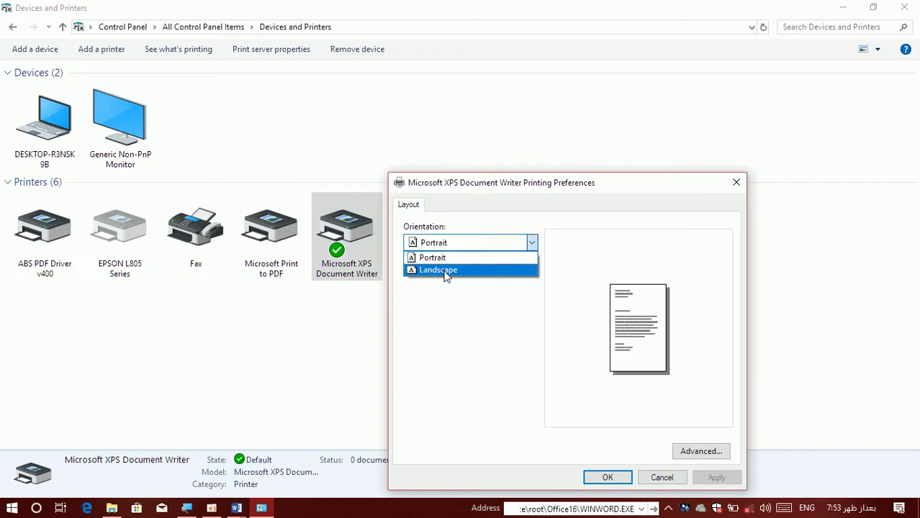
pyautogui.click(445, 269)
pyautogui.click(444, 248)
pyautogui.click(444, 256)
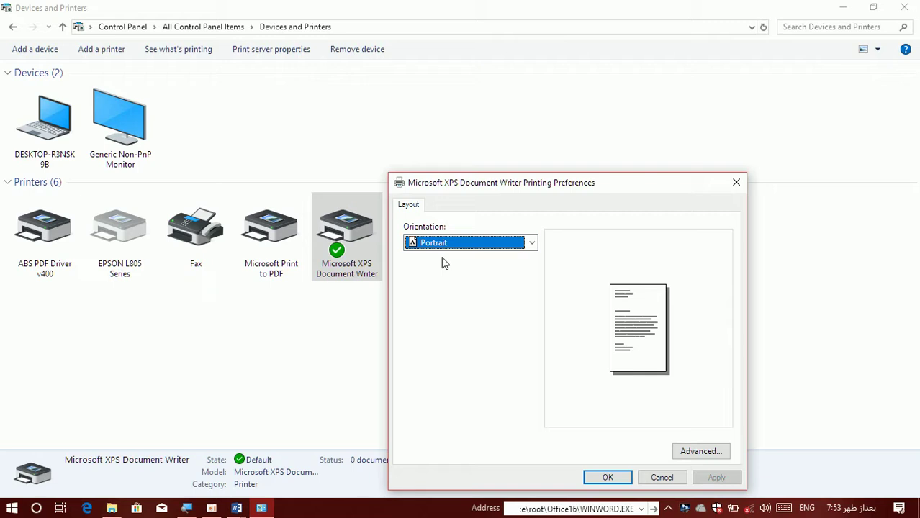
pyautogui.click(735, 182)
# View the general printer properties of Microsoft XPS Document Writer and close the dialog.
pyautogui.rightClick(406, 250)
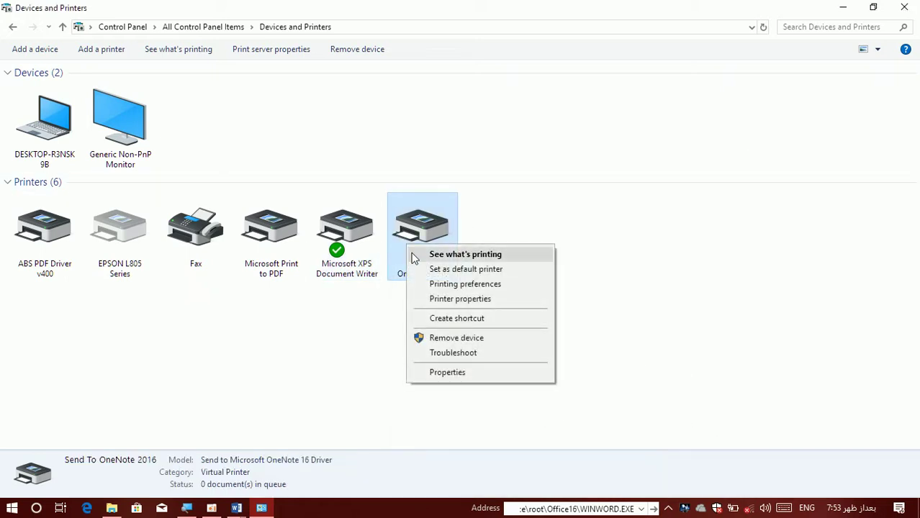
pyautogui.rightClick(344, 251)
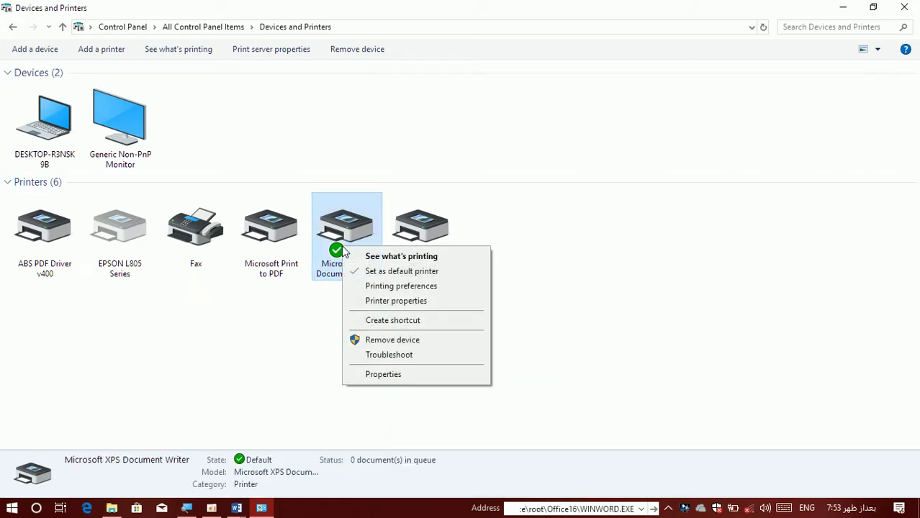
pyautogui.click(383, 302)
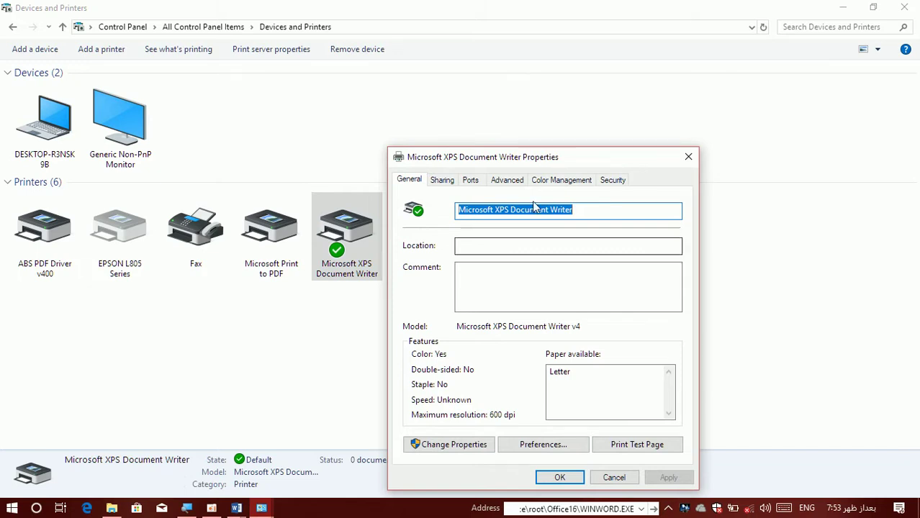
pyautogui.click(689, 159)
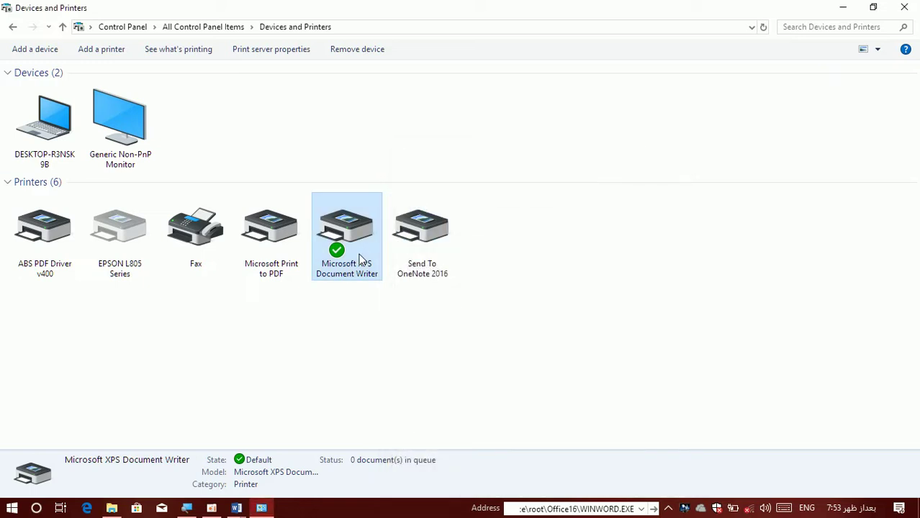
# Create a desktop shortcut for Microsoft XPS Document Writer, check it on the desktop and return to Devices and Printers.
pyautogui.rightClick(327, 232)
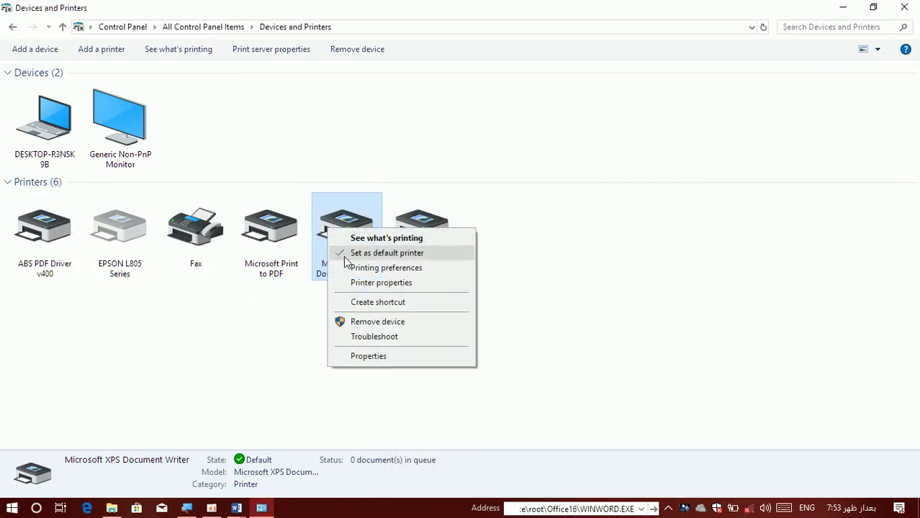
pyautogui.click(366, 303)
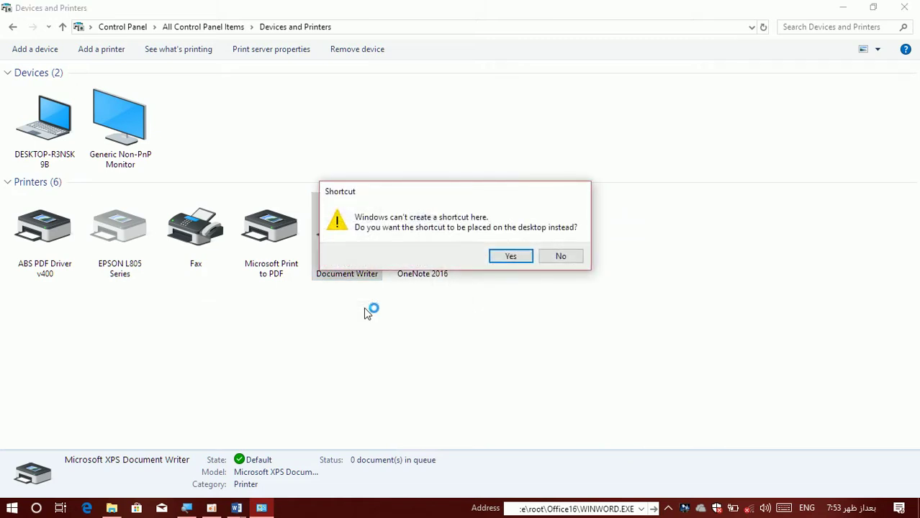
pyautogui.click(494, 257)
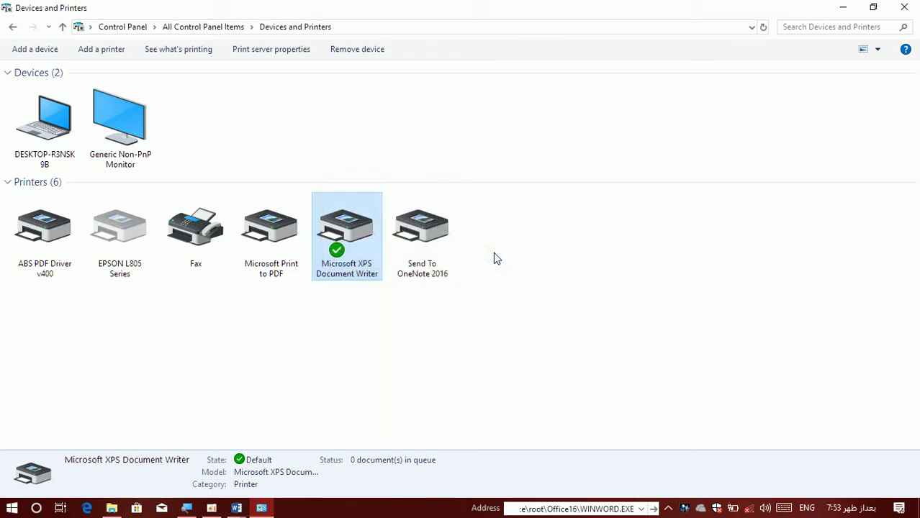
pyautogui.press('super+d')
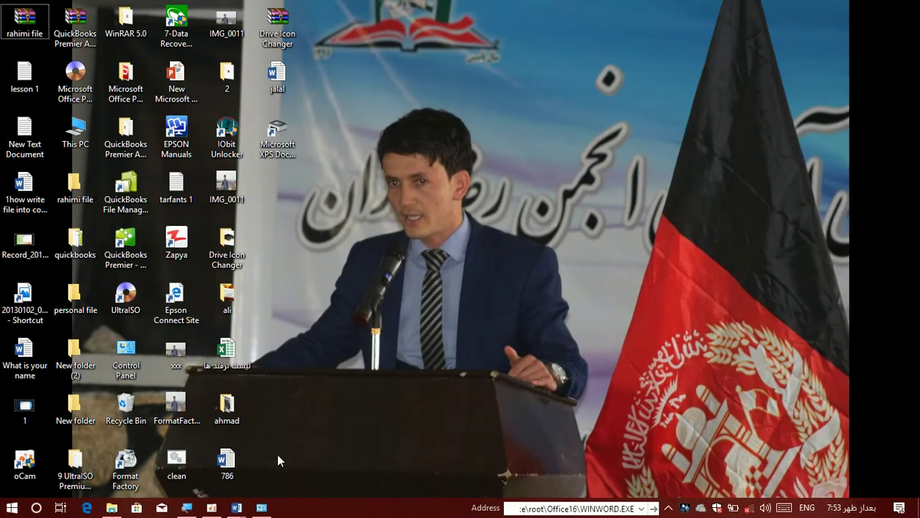
pyautogui.click(261, 509)
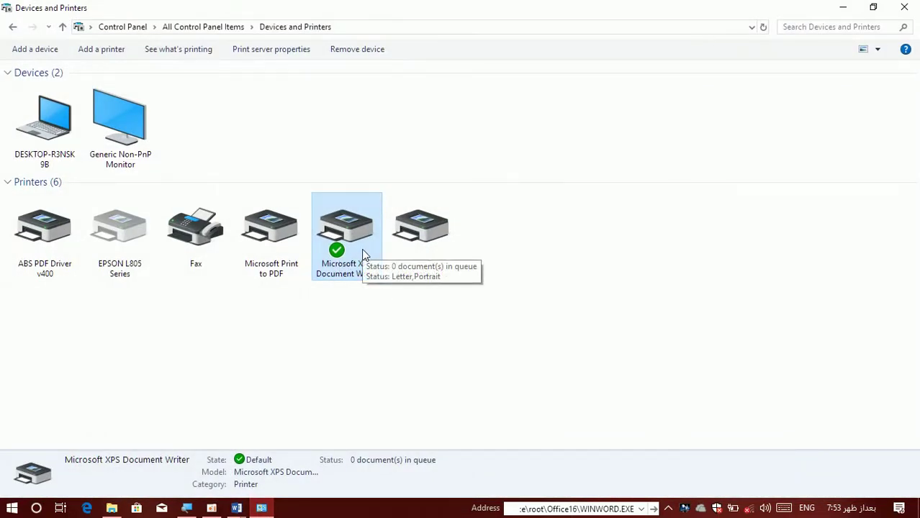
# Set Microsoft Print to PDF as the default printer.
pyautogui.click(286, 246)
pyautogui.rightClick(286, 244)
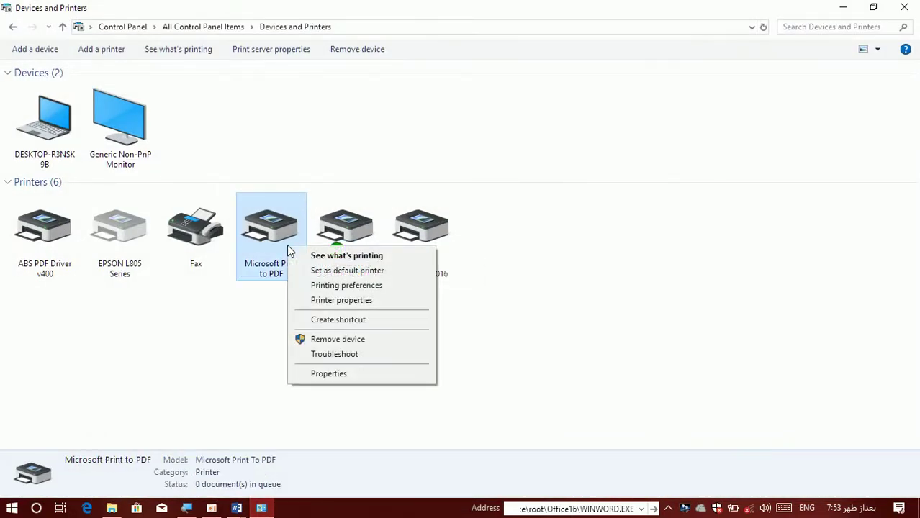
pyautogui.click(305, 270)
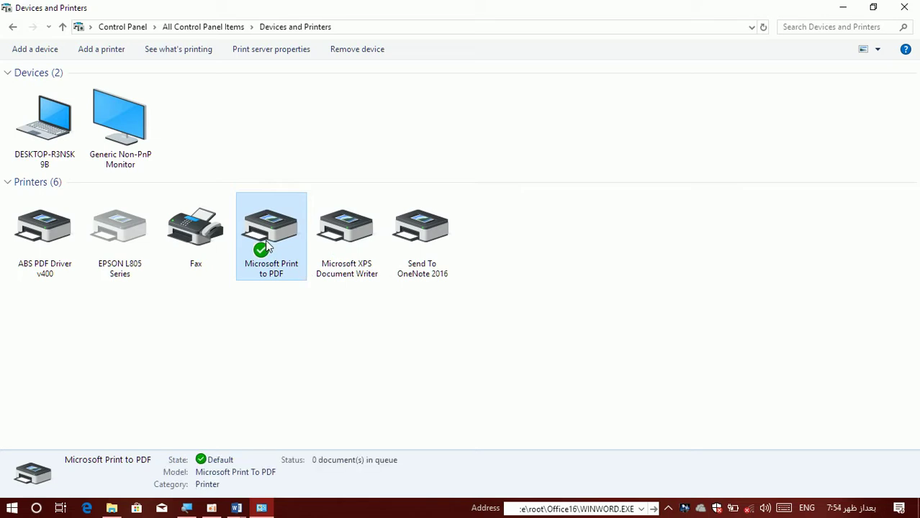
# Set Microsoft XPS Document Writer as the default printer.
pyautogui.click(317, 243)
pyautogui.rightClick(315, 244)
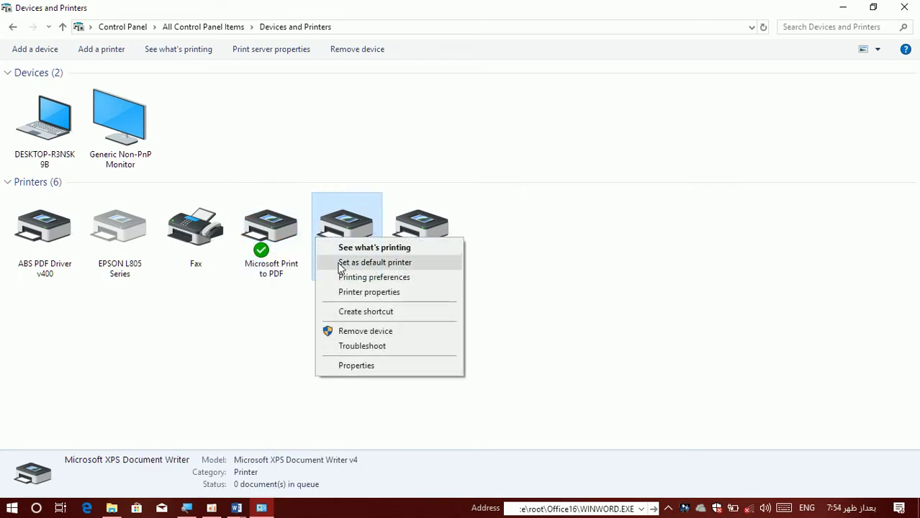
pyautogui.click(340, 265)
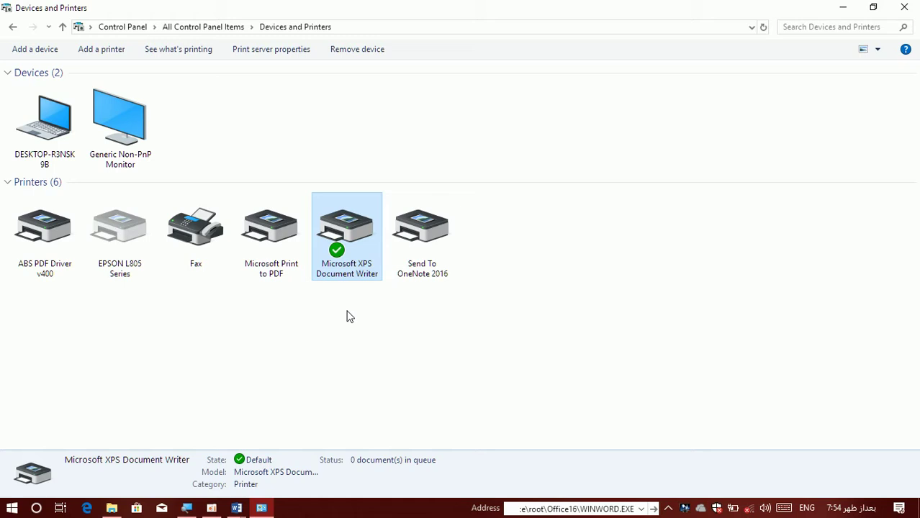
# Remove the Microsoft XPS Document Writer printer from the computer and confirm its removal.
pyautogui.rightClick(337, 254)
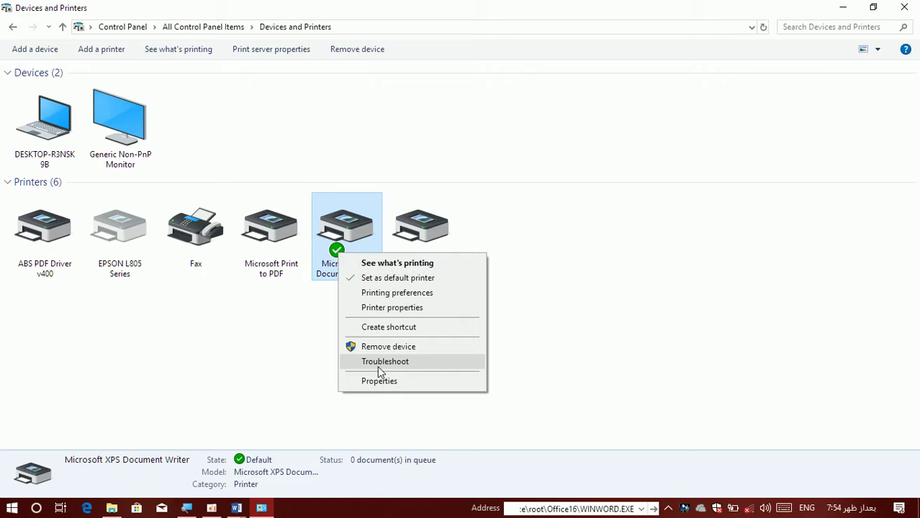
pyautogui.click(293, 310)
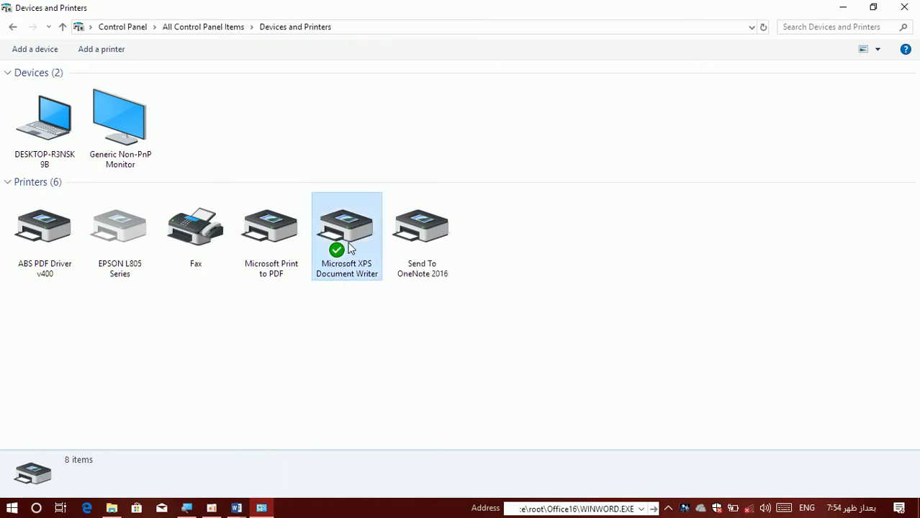
pyautogui.click(351, 247)
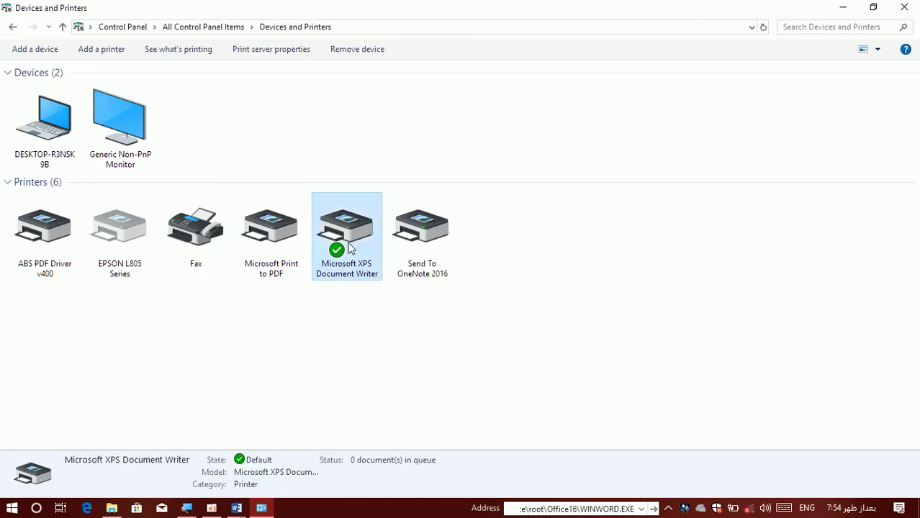
pyautogui.rightClick(351, 247)
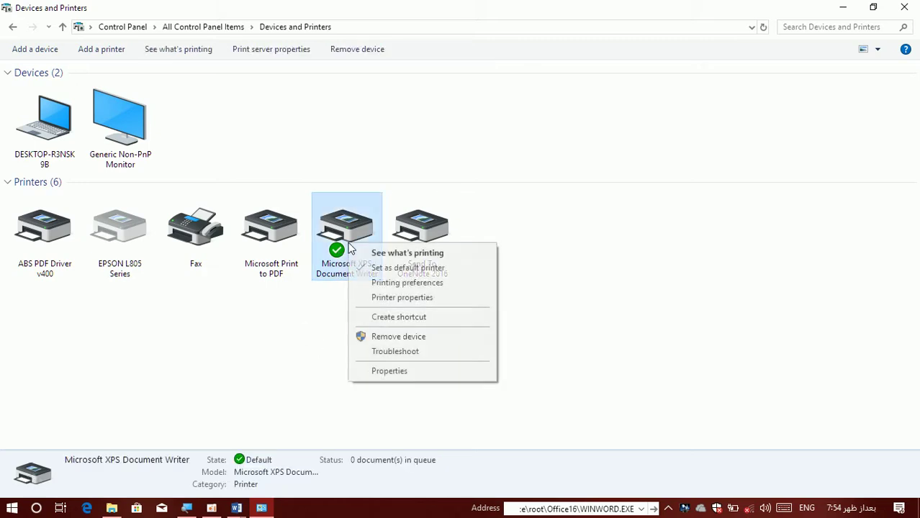
pyautogui.click(397, 337)
pyautogui.click(504, 250)
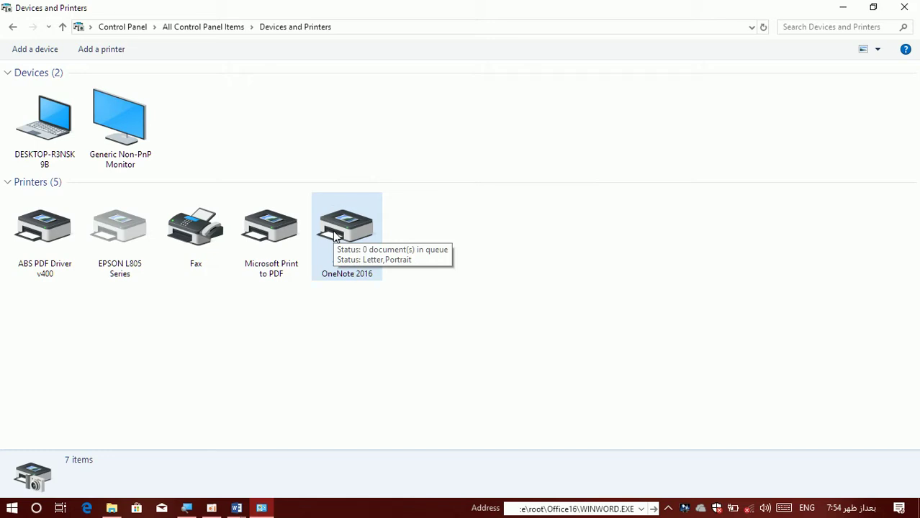
# Start the troubleshooter for the Send To OneNote 2016 printer and close it during problem detection.
pyautogui.rightClick(335, 237)
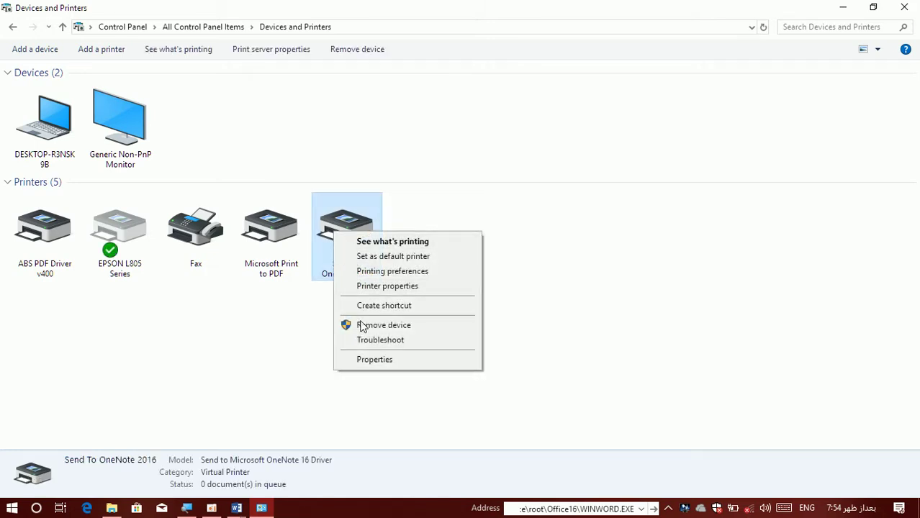
pyautogui.click(232, 325)
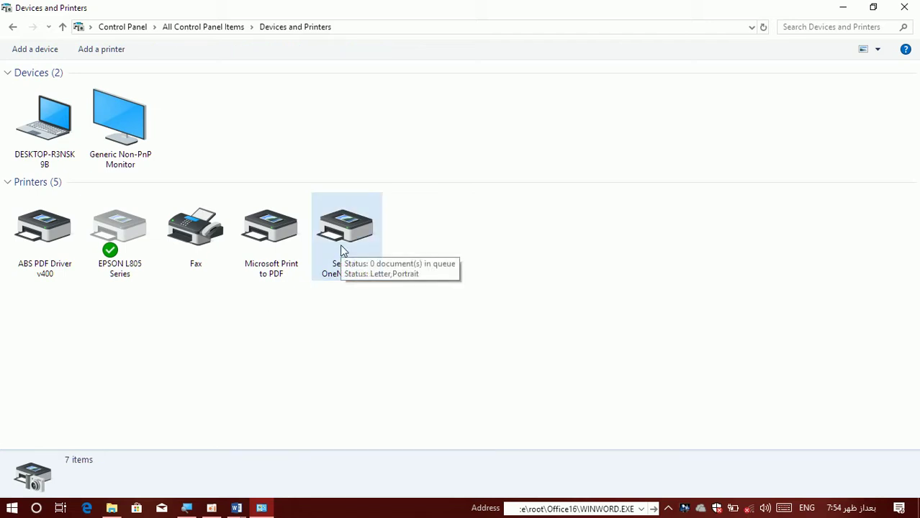
pyautogui.rightClick(343, 250)
pyautogui.click(379, 355)
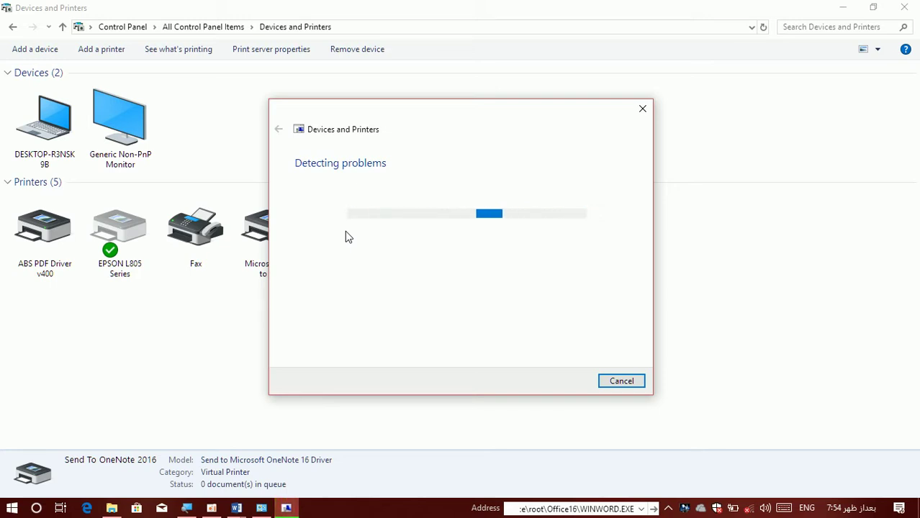
pyautogui.click(644, 116)
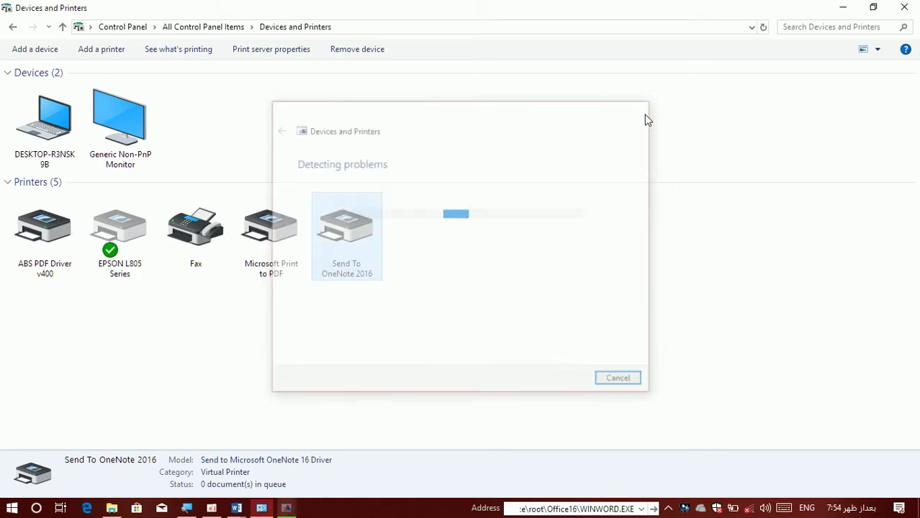
# View the hardware and general device properties of Send To OneNote 2016 and close the dialog.
pyautogui.rightClick(319, 232)
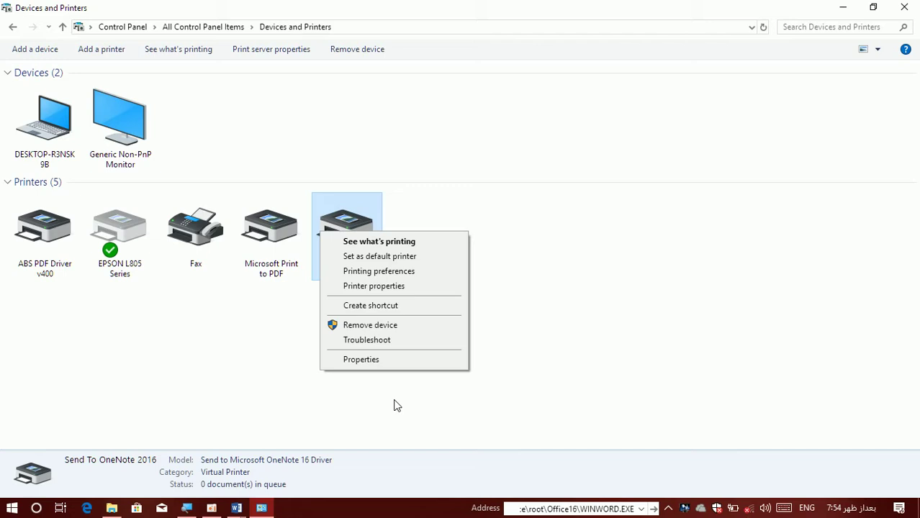
pyautogui.click(383, 360)
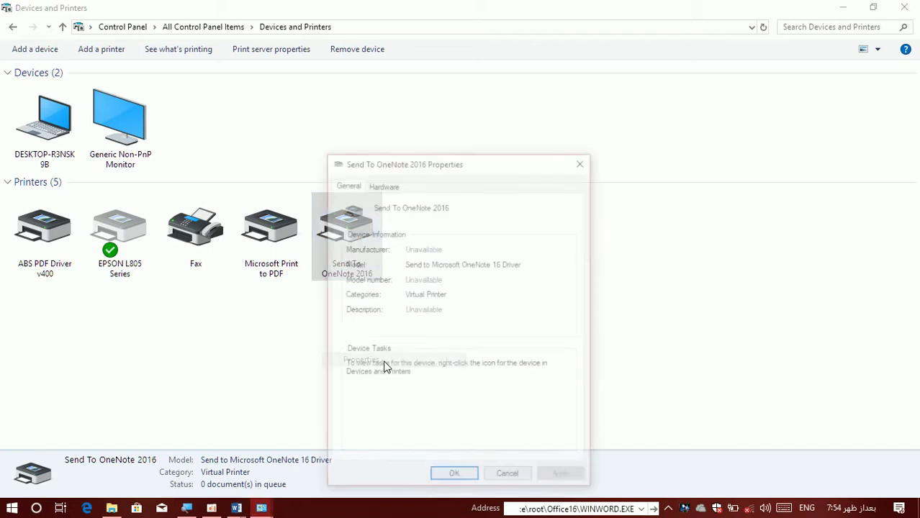
pyautogui.click(383, 185)
pyautogui.click(353, 186)
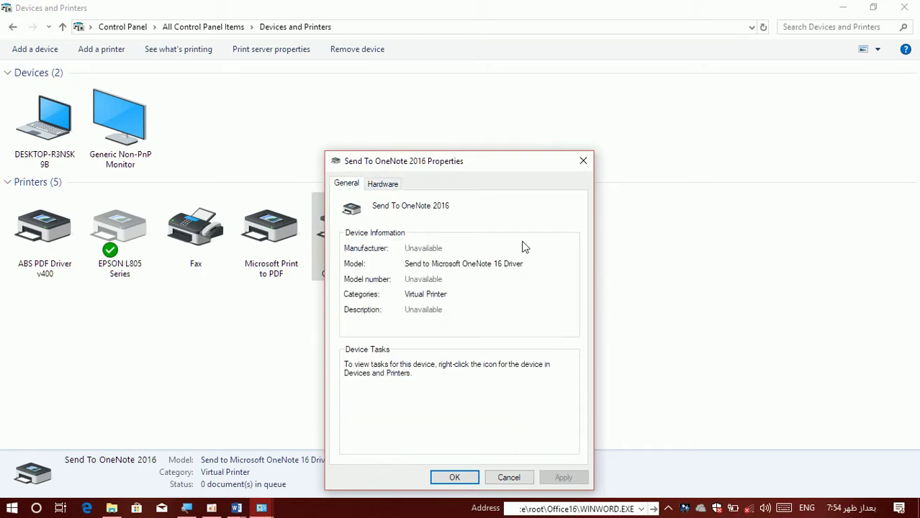
pyautogui.click(583, 161)
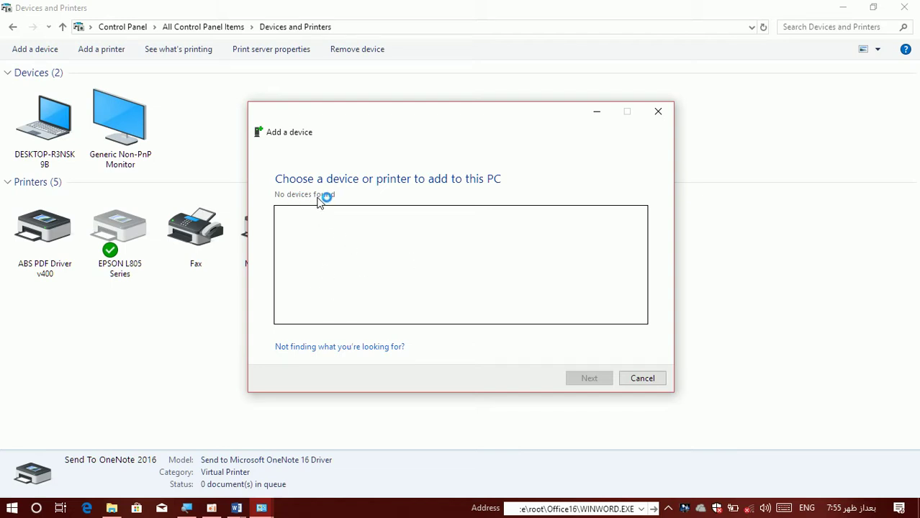
# Cancel the device search and start adding an unlisted printer using a TCP/IP address or hostname.
pyautogui.click(661, 380)
pyautogui.click(94, 55)
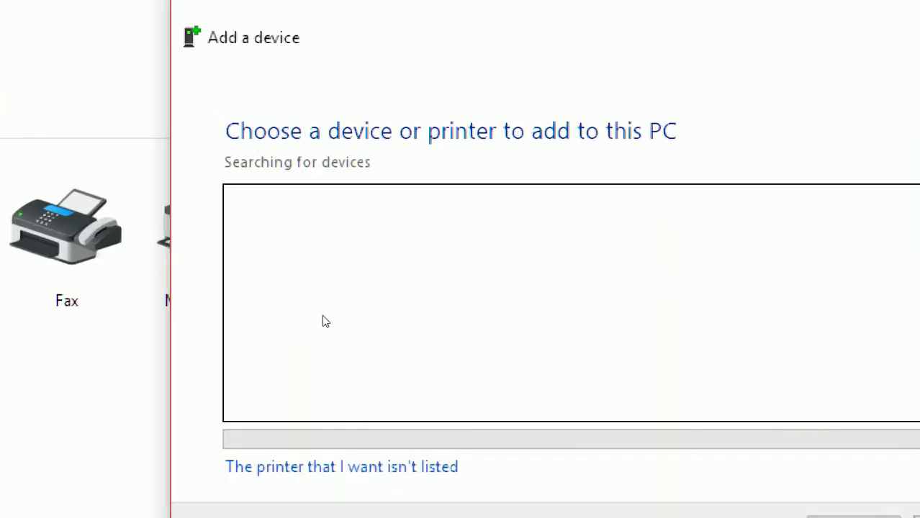
pyautogui.press('Return')
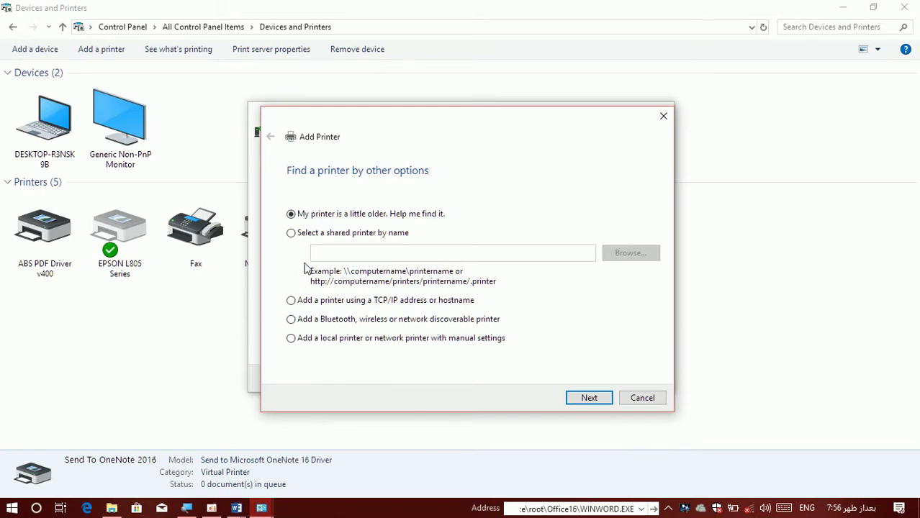
pyautogui.click(310, 239)
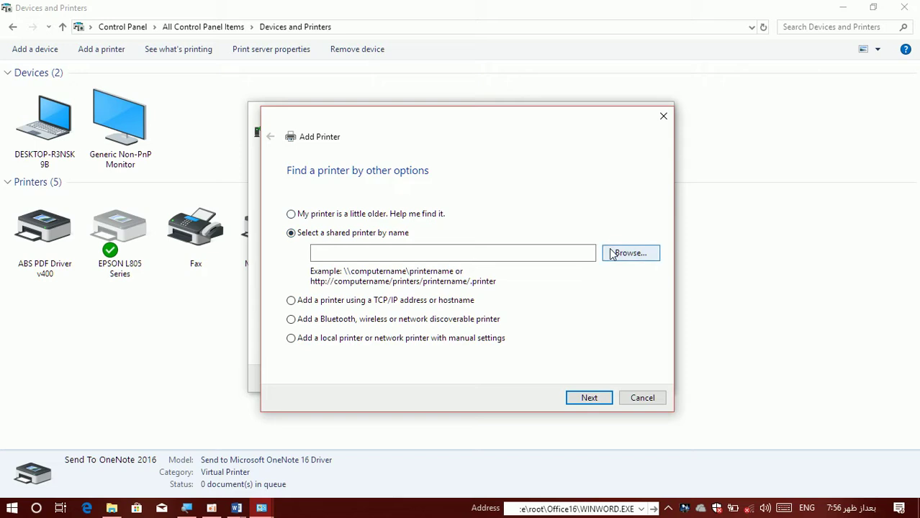
pyautogui.click(352, 303)
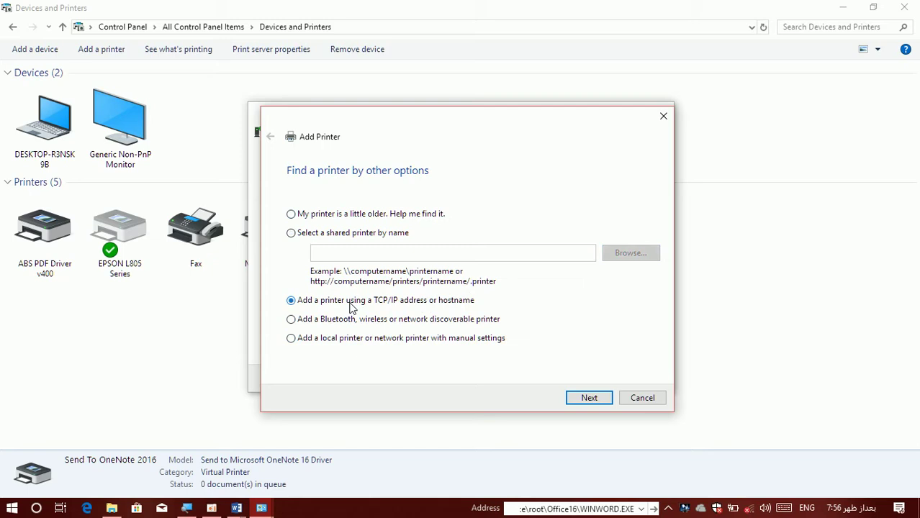
pyautogui.click(599, 405)
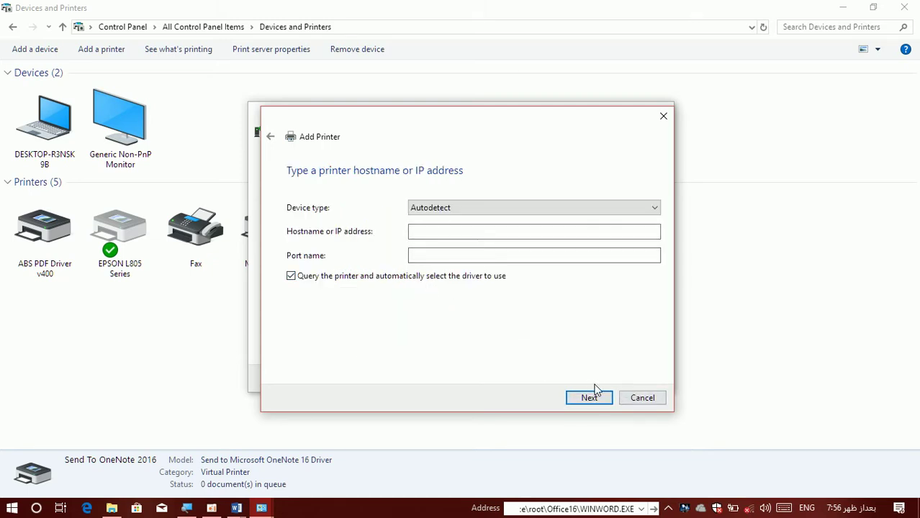
# Set the device type to TCP/IP Device with hostname or IP address 88, and accept the standard Generic Network Card port type.
pyautogui.click(589, 396)
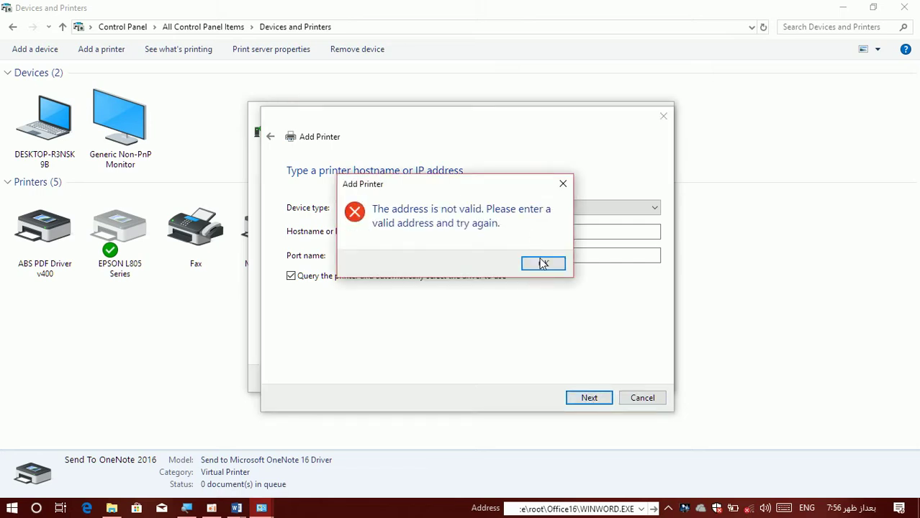
pyautogui.click(544, 265)
pyautogui.click(527, 211)
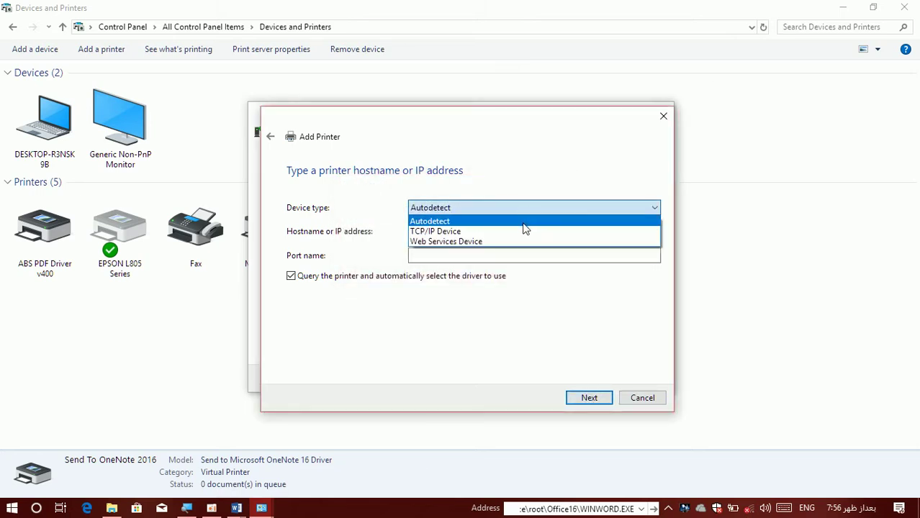
pyautogui.click(525, 231)
pyautogui.click(580, 399)
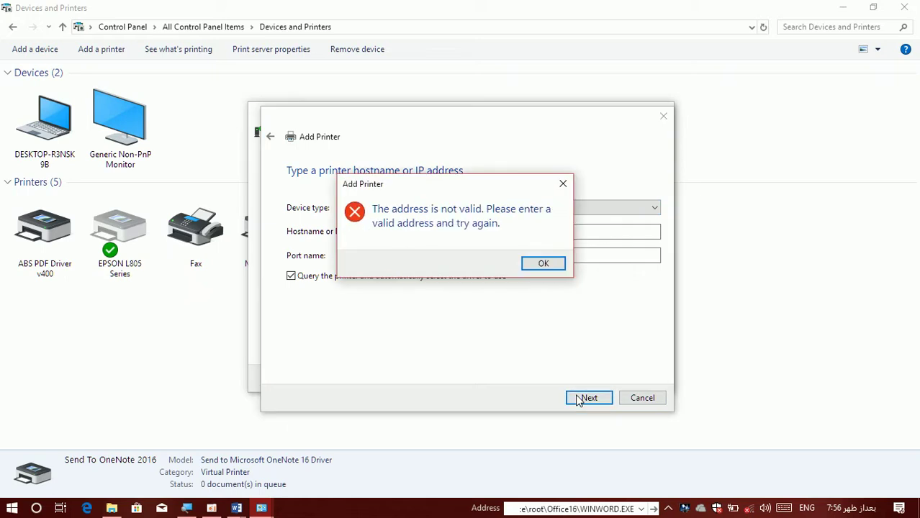
pyautogui.click(530, 262)
pyautogui.click(478, 231)
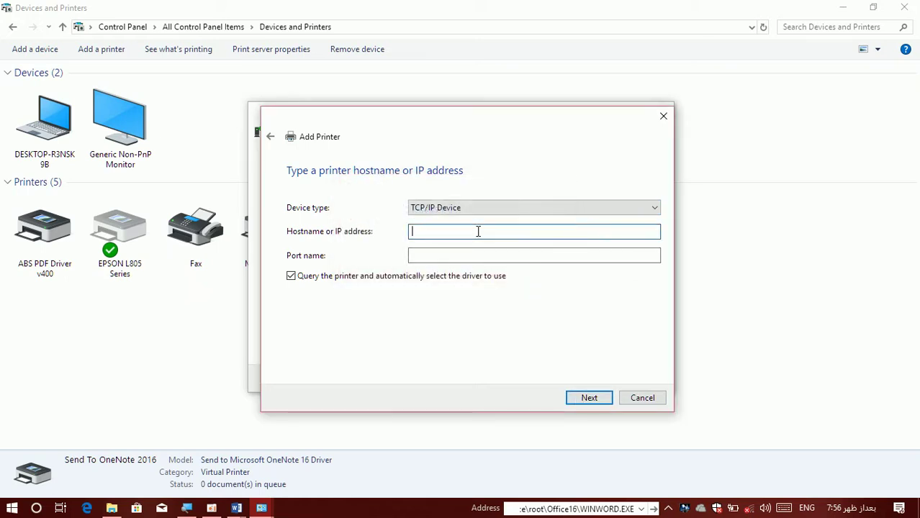
pyautogui.write('88')
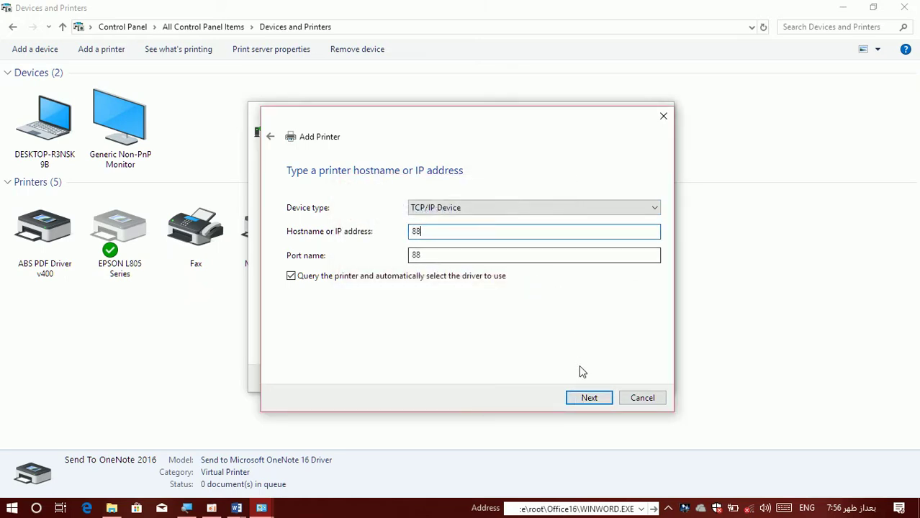
pyautogui.click(597, 400)
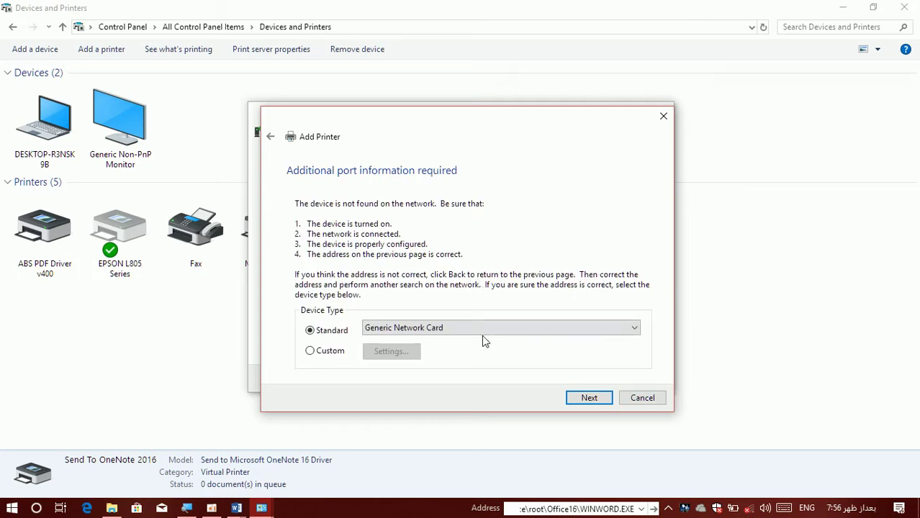
pyautogui.click(590, 397)
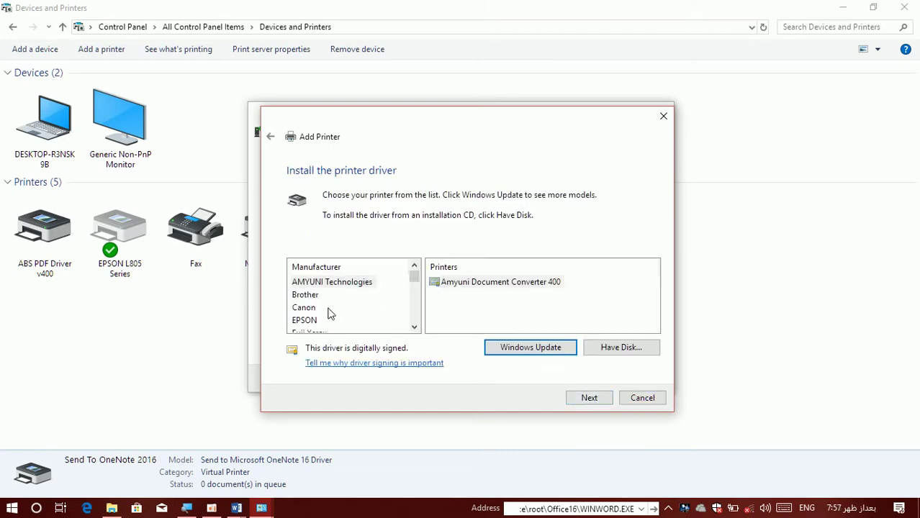
# Browse the EPSON printer drivers, trying the ESC/P Mono 1, Mono 2 and Standard 1 V4 class drivers.
pyautogui.click(305, 320)
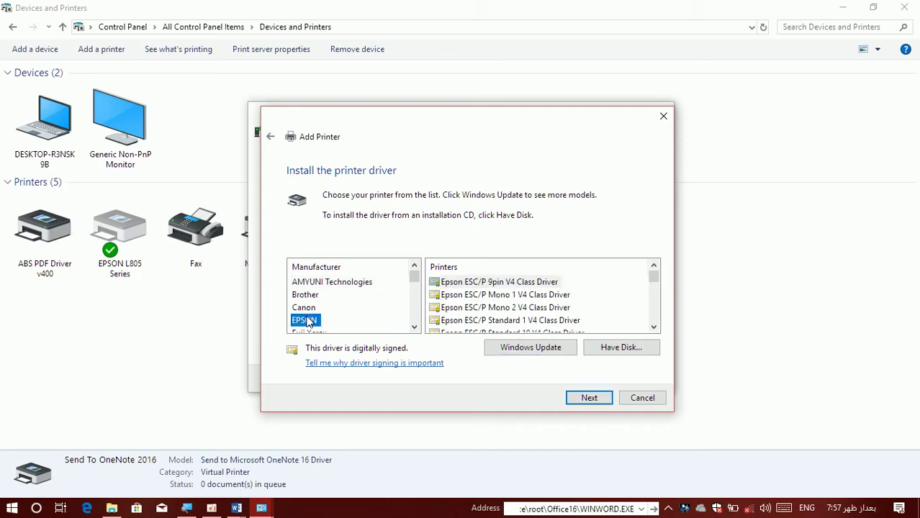
pyautogui.click(513, 297)
pyautogui.click(517, 310)
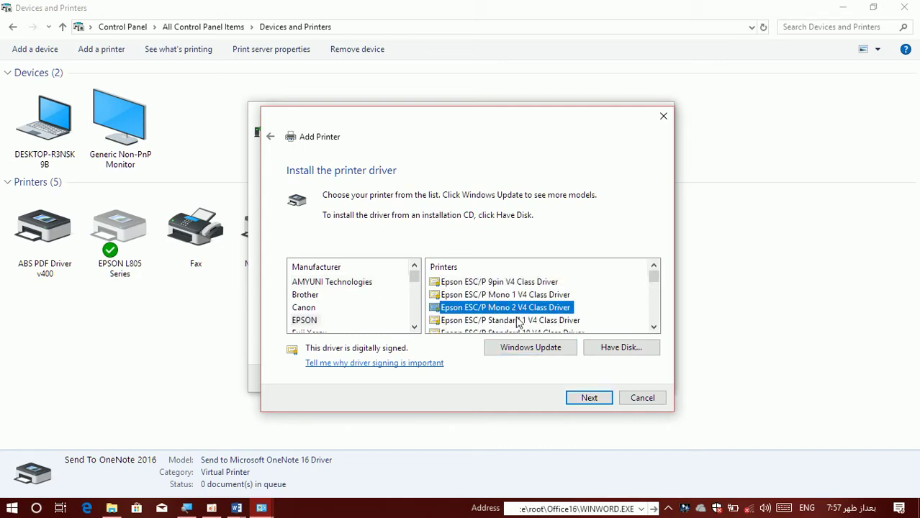
pyautogui.click(517, 321)
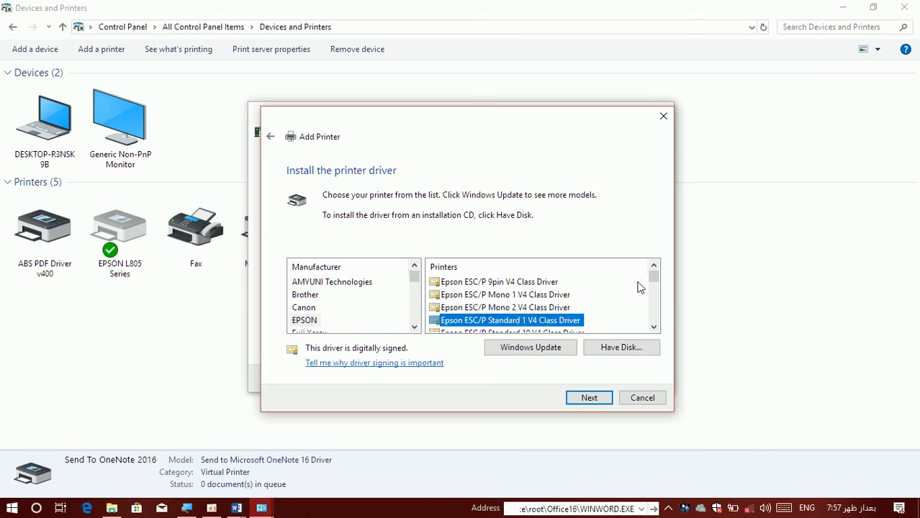
pyautogui.moveTo(654, 285); pyautogui.dragTo(655, 307)
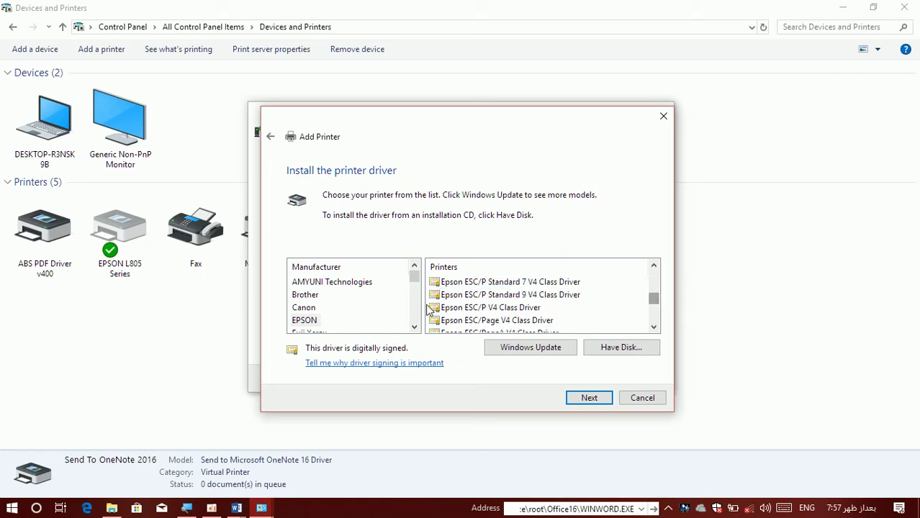
# Install the printer with the Canon iPR C6000 Class Driver, keeping the suggested printer name.
pyautogui.click(304, 308)
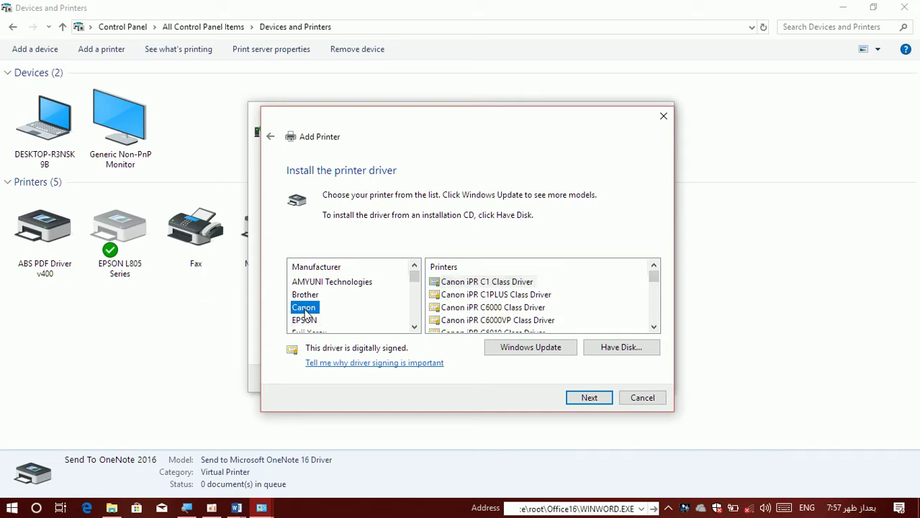
pyautogui.click(492, 308)
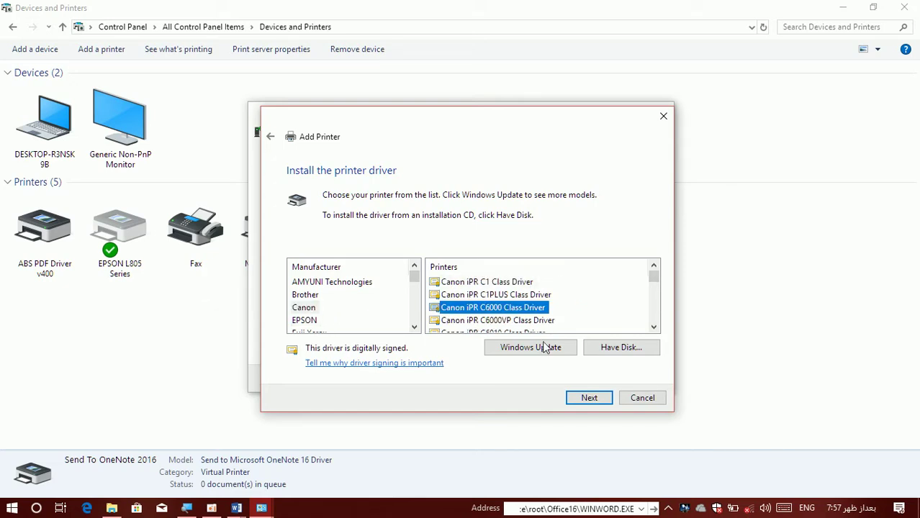
pyautogui.click(576, 399)
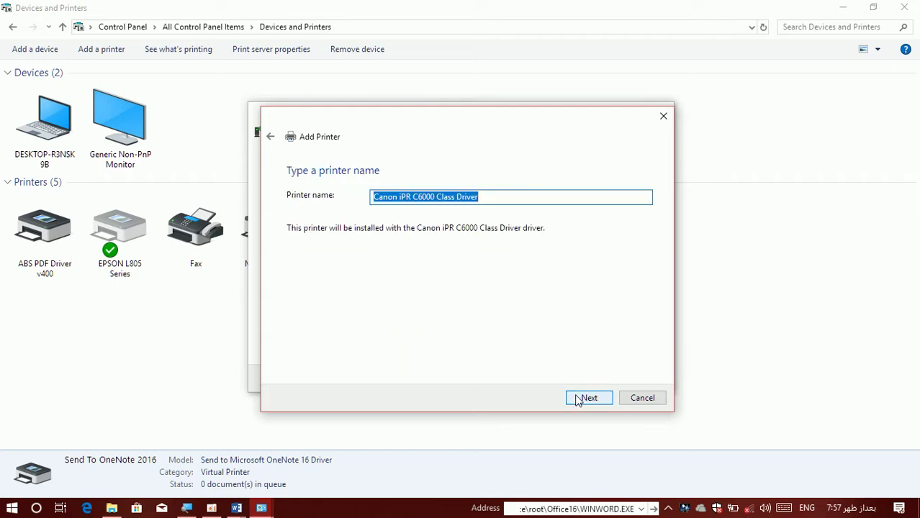
pyautogui.click(579, 399)
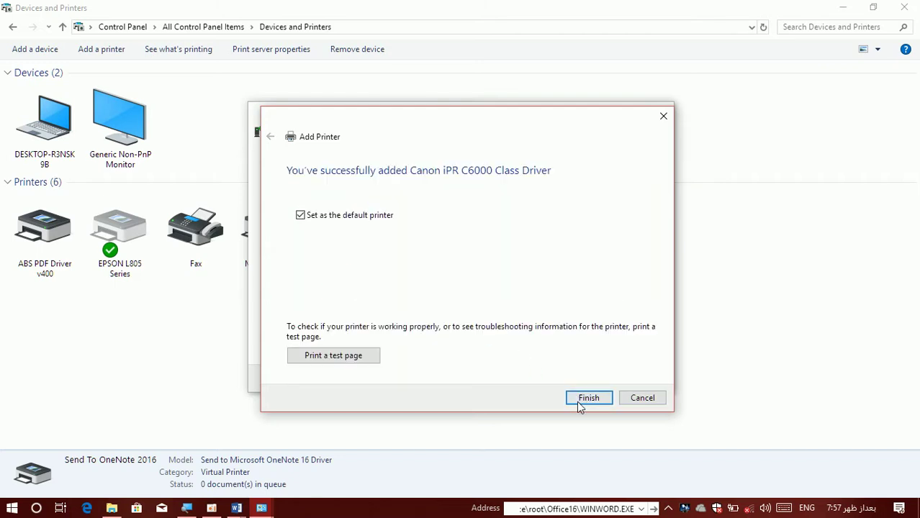
# Finish adding the Canon iPR C6000 Class Driver printer as the default, and look over the actions available for it.
pyautogui.click(587, 399)
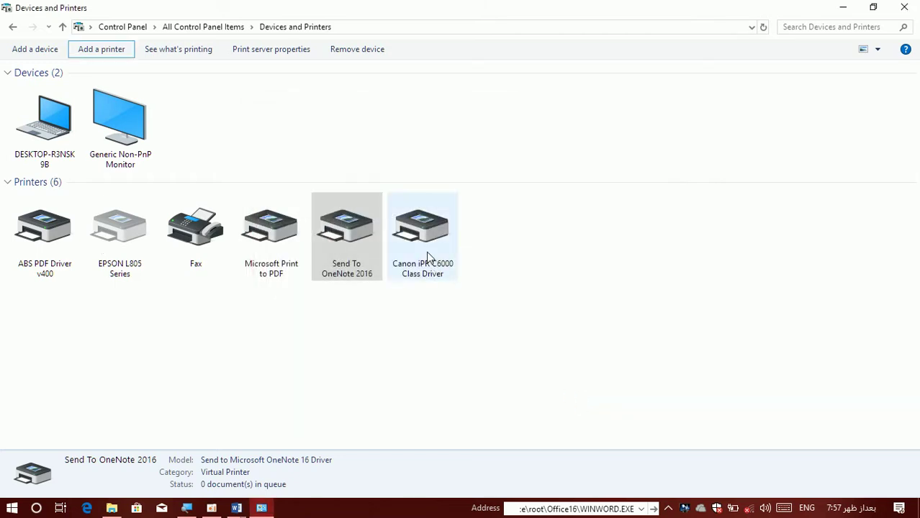
pyautogui.click(428, 257)
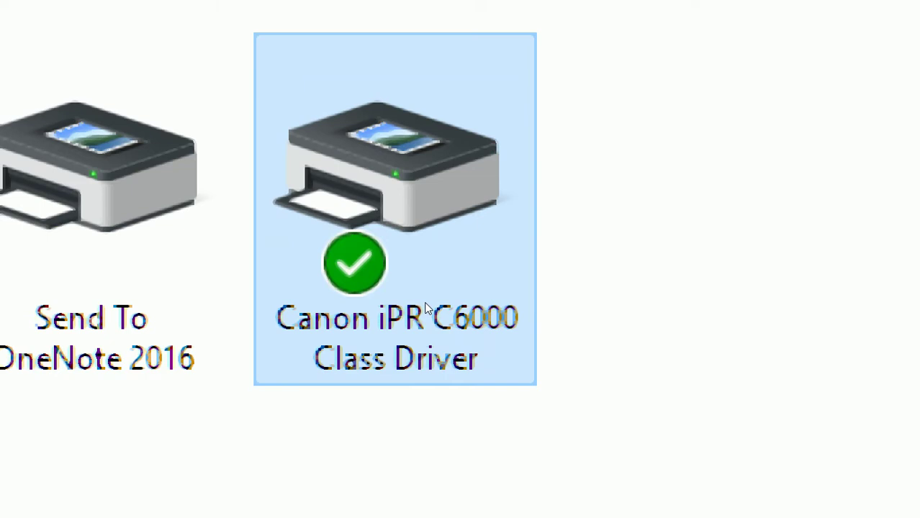
pyautogui.rightClick(416, 240)
pyautogui.click(393, 251)
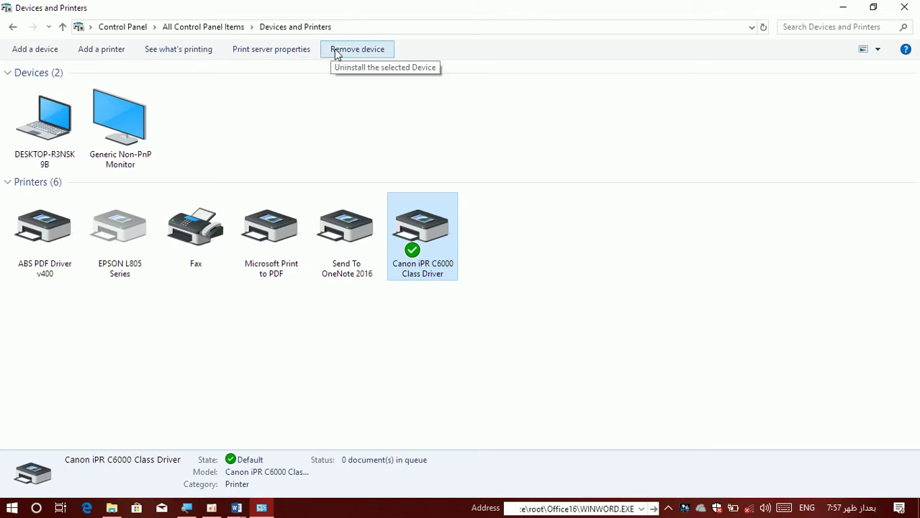
pyautogui.rightClick(424, 222)
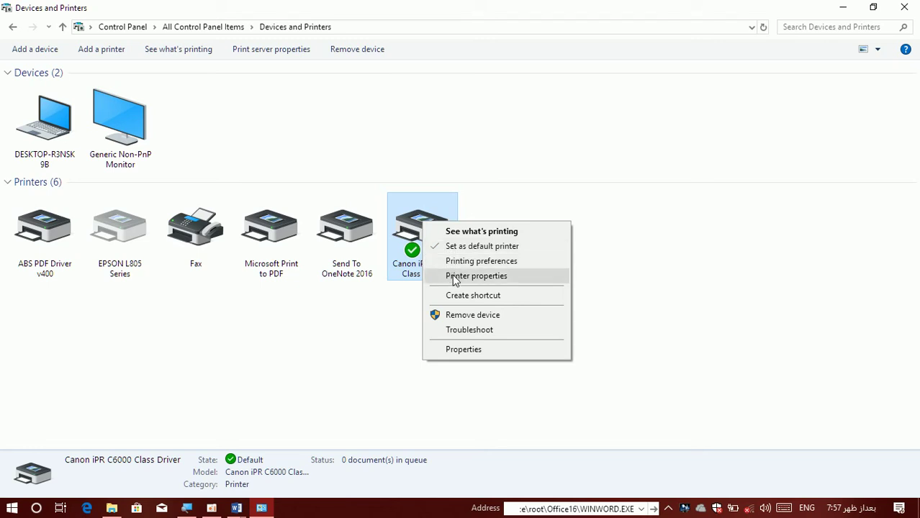
pyautogui.click(328, 344)
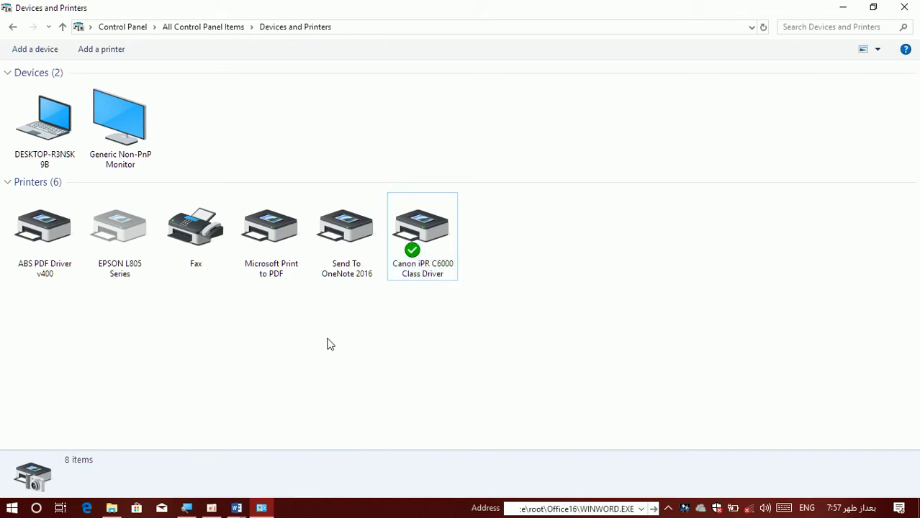
# Minimize the oCam window and close UltraISO to return to All Control Panel Items.
pyautogui.click(211, 509)
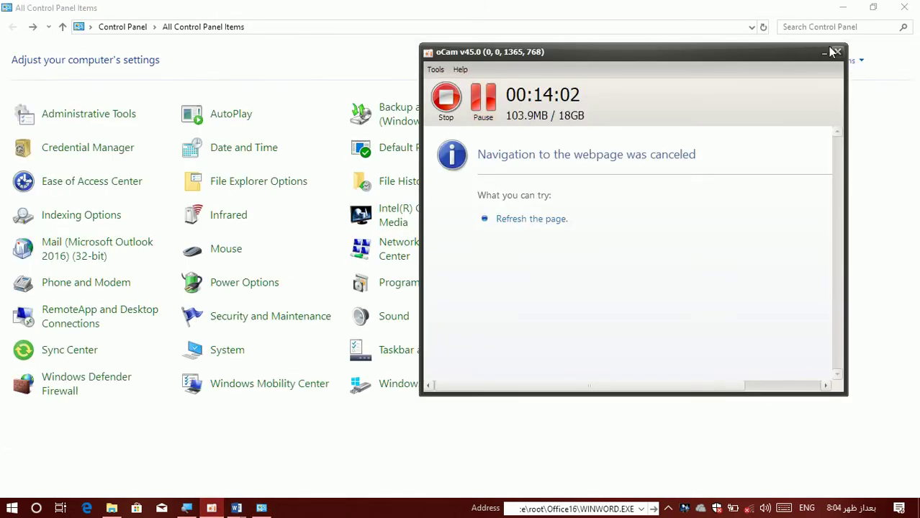
pyautogui.click(825, 52)
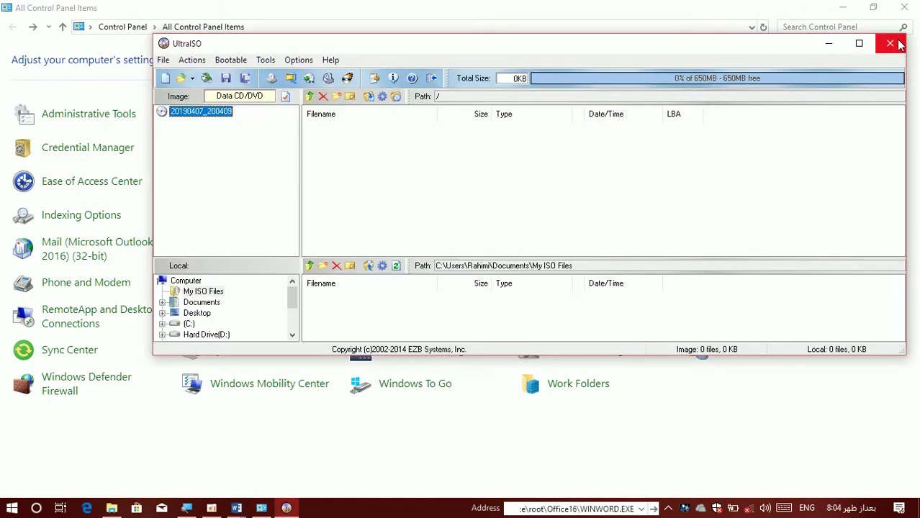
pyautogui.moveTo(787, 47); pyautogui.dragTo(719, 64)
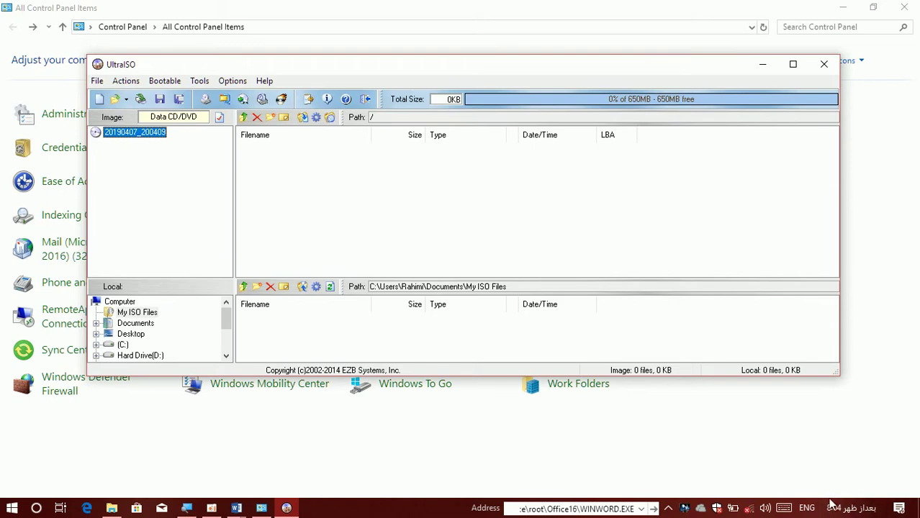
pyautogui.moveTo(834, 511)
pyautogui.moveTo(607, 65); pyautogui.dragTo(619, 45)
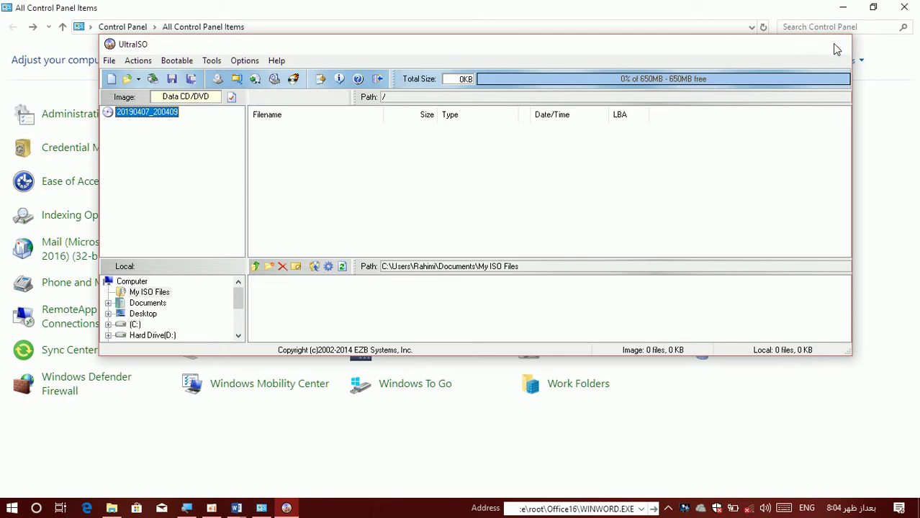
pyautogui.click(835, 44)
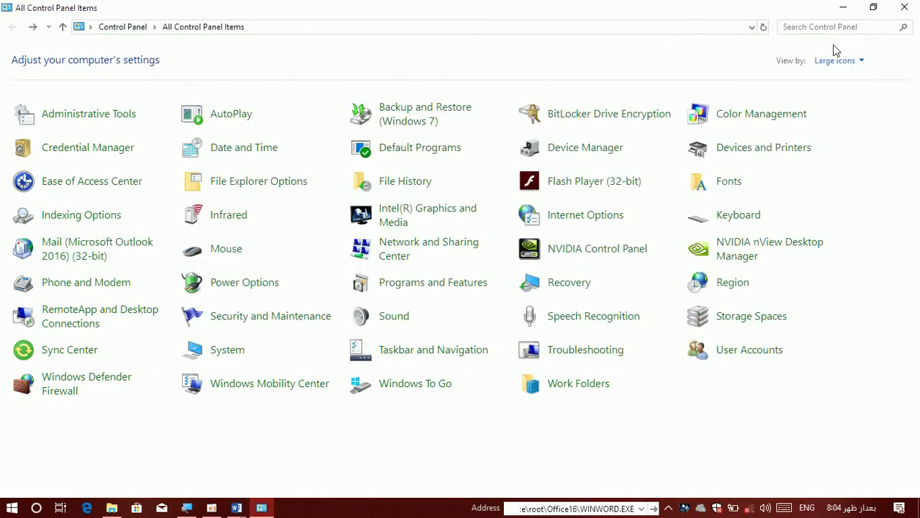
# Open Device Manager from Control Panel, maximize its window and collapse the Network adapters category.
pyautogui.click(587, 160)
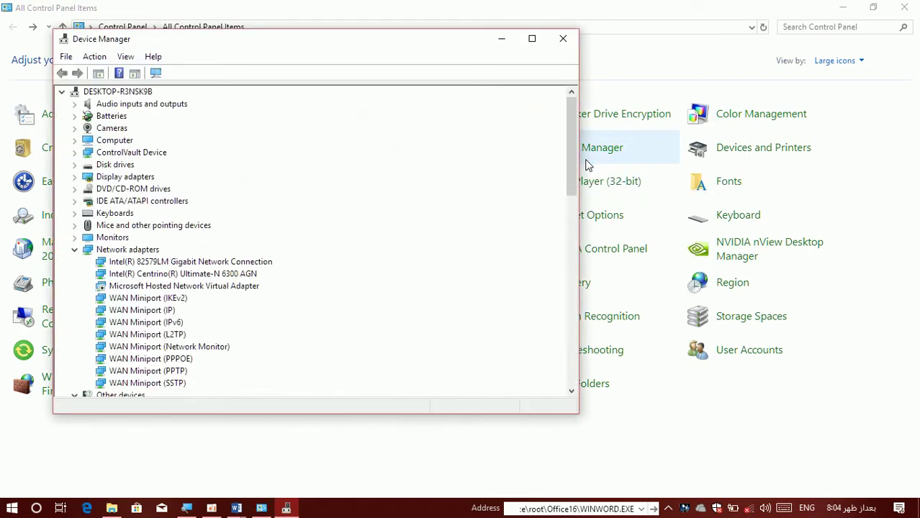
pyautogui.click(532, 41)
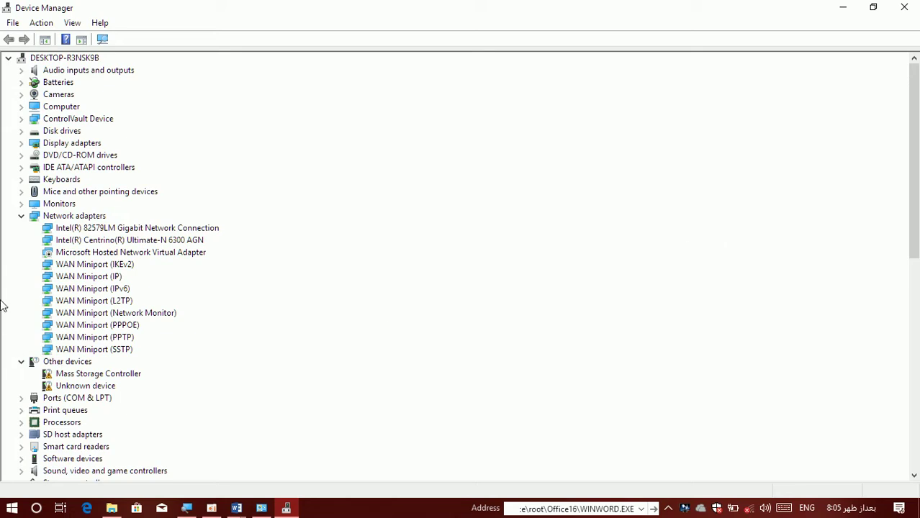
pyautogui.click(20, 219)
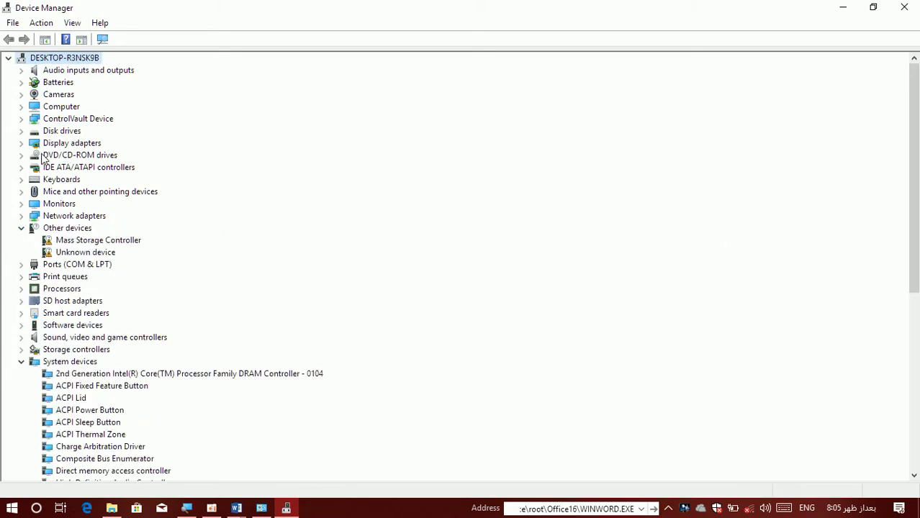
# Expand DVD/CD-ROM drives and disable the TEAC DVD-ROM DV18SA device, confirming the warning.
pyautogui.click(82, 157)
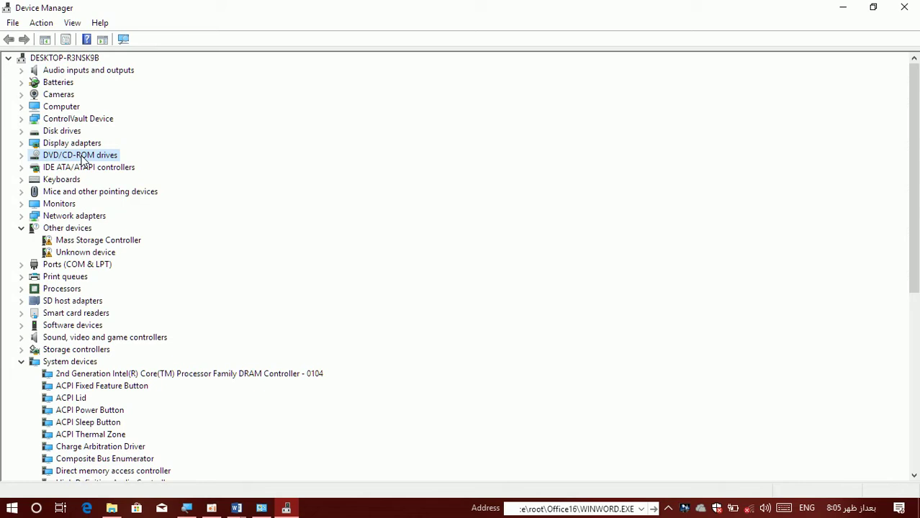
pyautogui.click(21, 155)
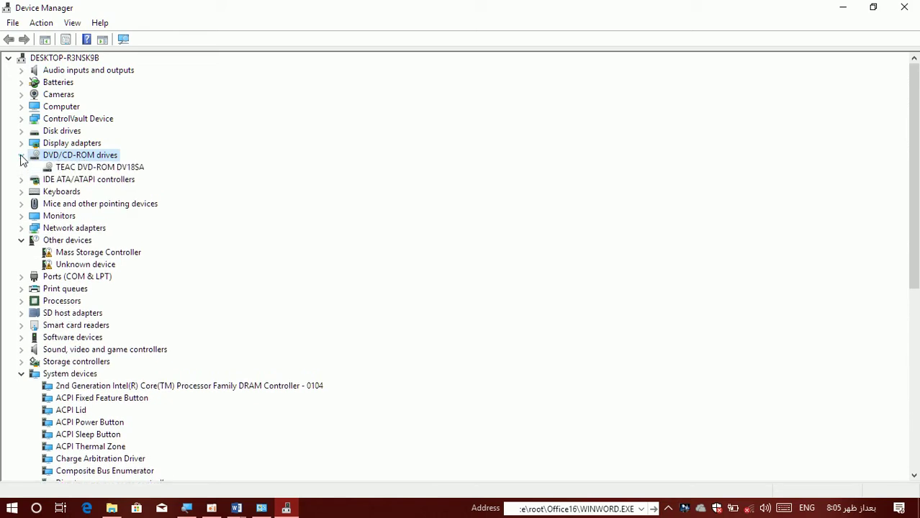
pyautogui.click(70, 170)
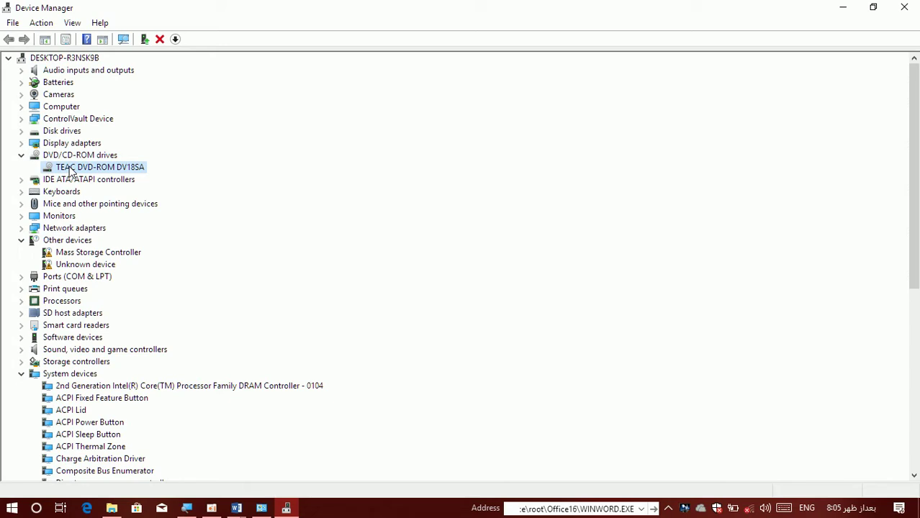
pyautogui.rightClick(70, 170)
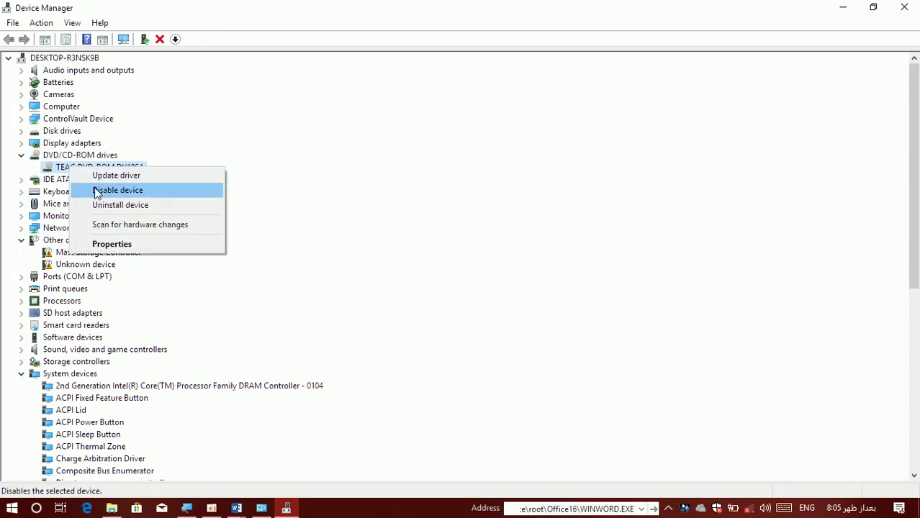
pyautogui.click(121, 190)
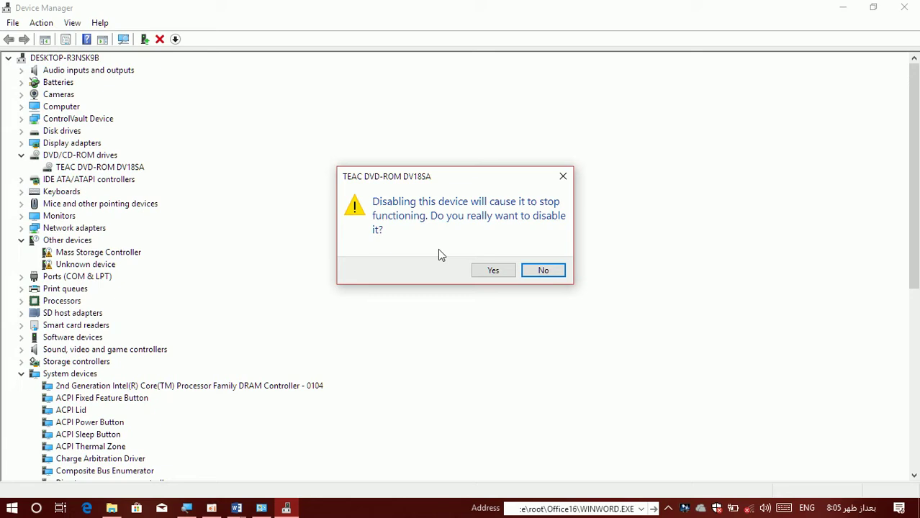
pyautogui.click(502, 273)
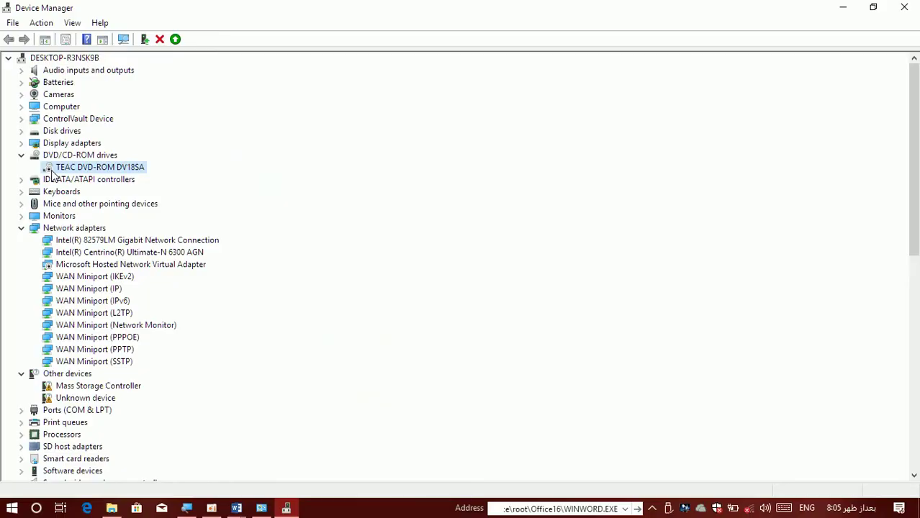
# Open This PC from the desktop to check which drives are listed, and return to Device Manager.
pyautogui.press('super+d')
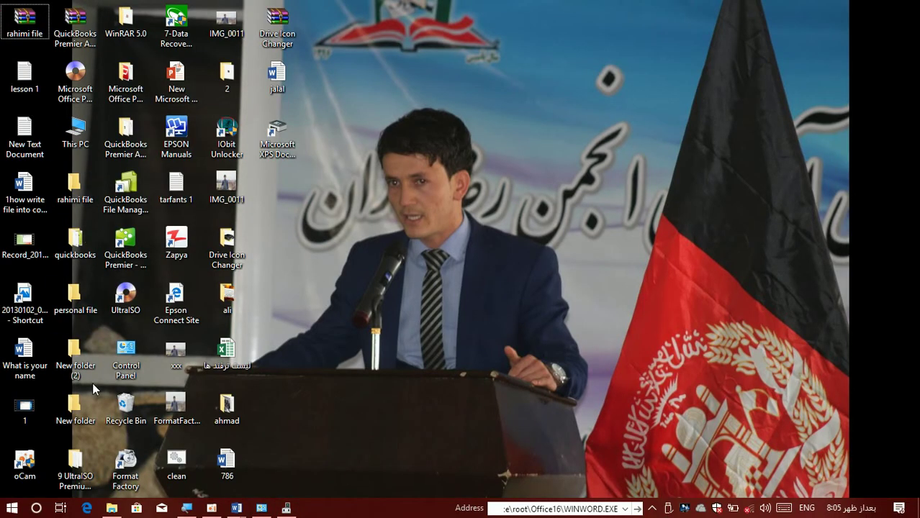
pyautogui.doubleClick(72, 133)
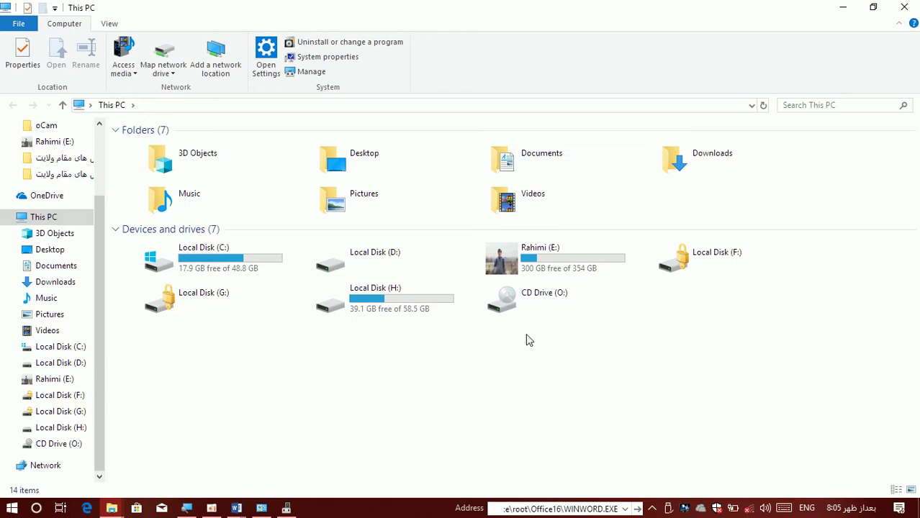
pyautogui.click(286, 509)
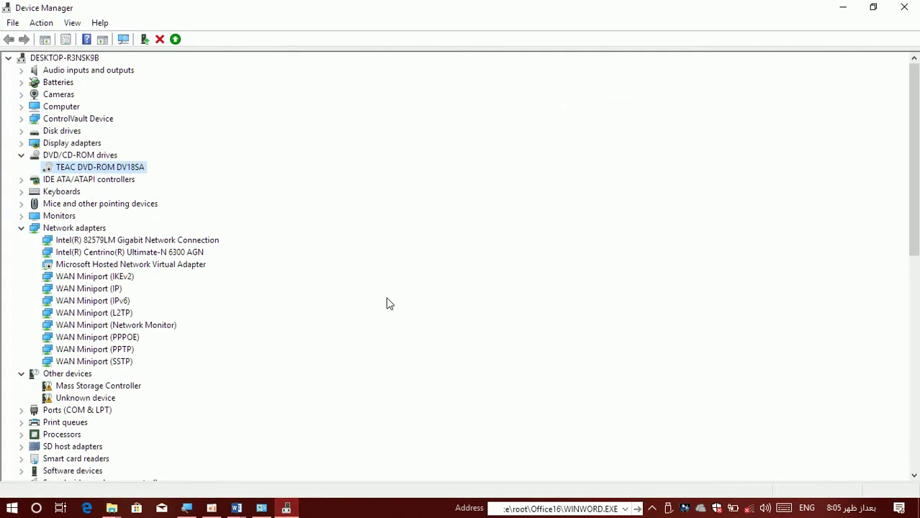
# Enable the TEAC DVD-ROM DV18SA device again and select the DVD drive in This PC.
pyautogui.rightClick(69, 168)
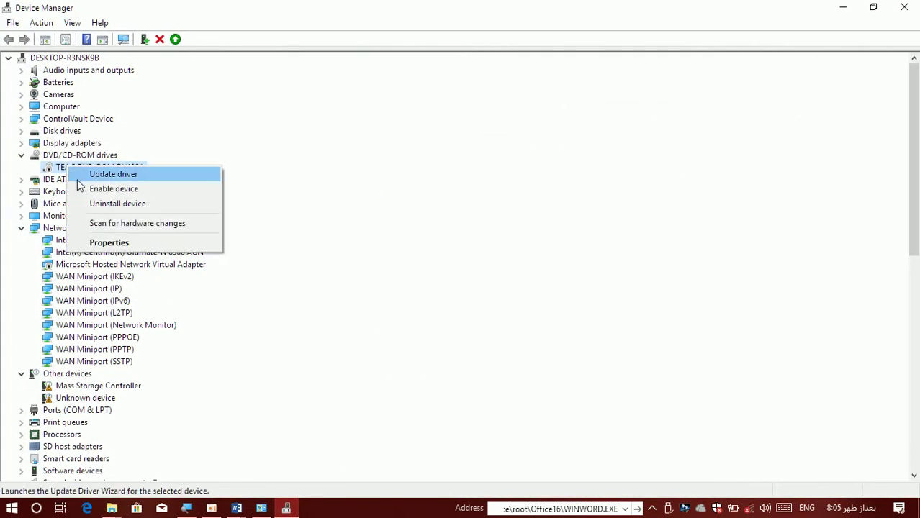
pyautogui.click(109, 189)
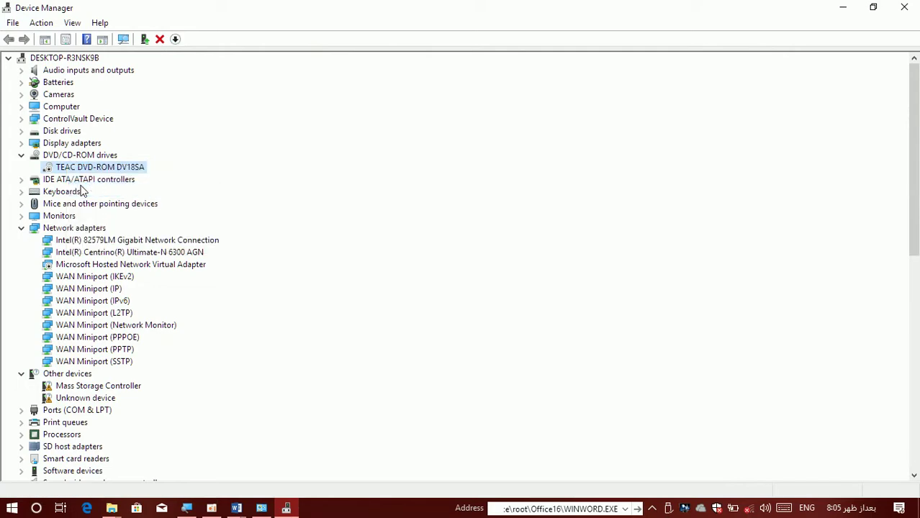
pyautogui.click(844, 6)
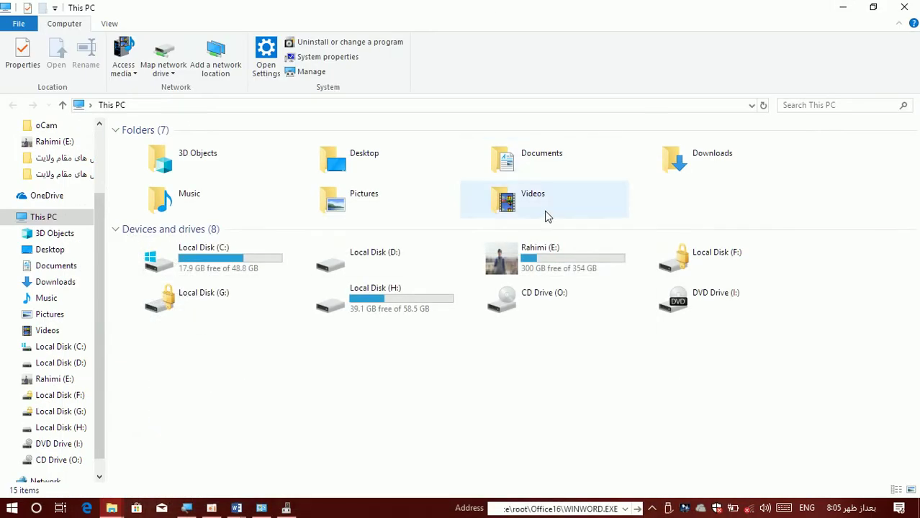
pyautogui.click(686, 306)
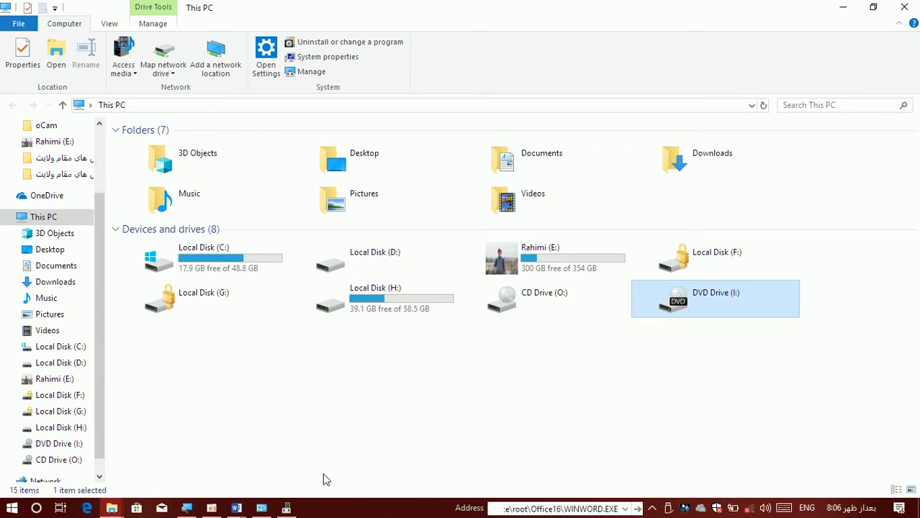
# Return to Device Manager, view the actions for the first Generic USB Hub under Universal Serial Bus controllers, and collapse that category.
pyautogui.click(292, 510)
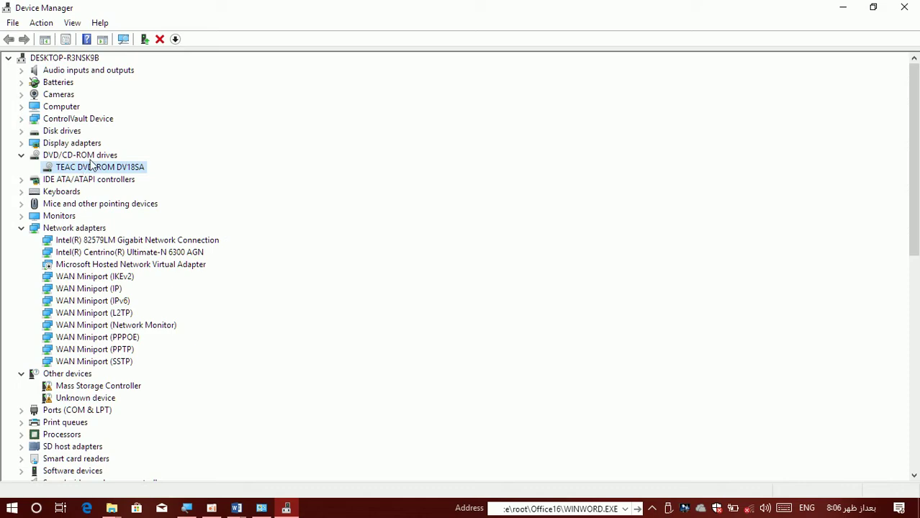
pyautogui.moveTo(913, 218); pyautogui.dragTo(913, 432)
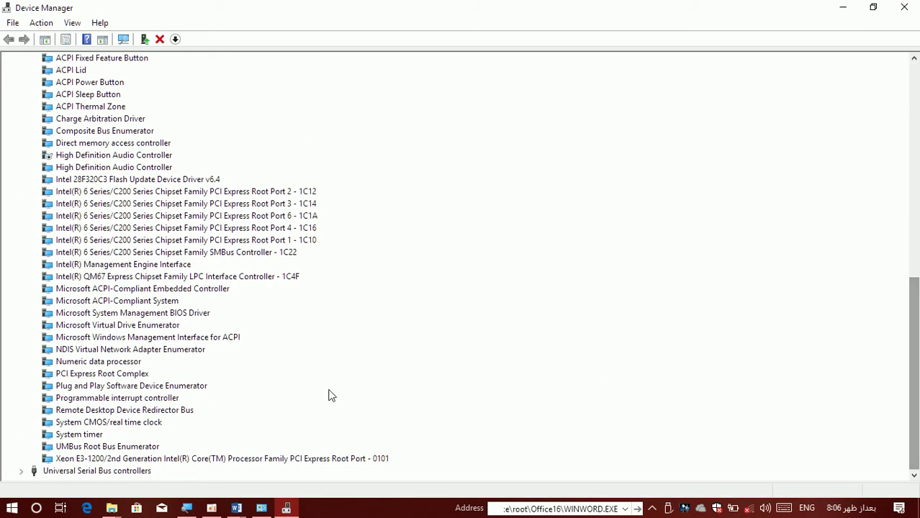
pyautogui.click(21, 471)
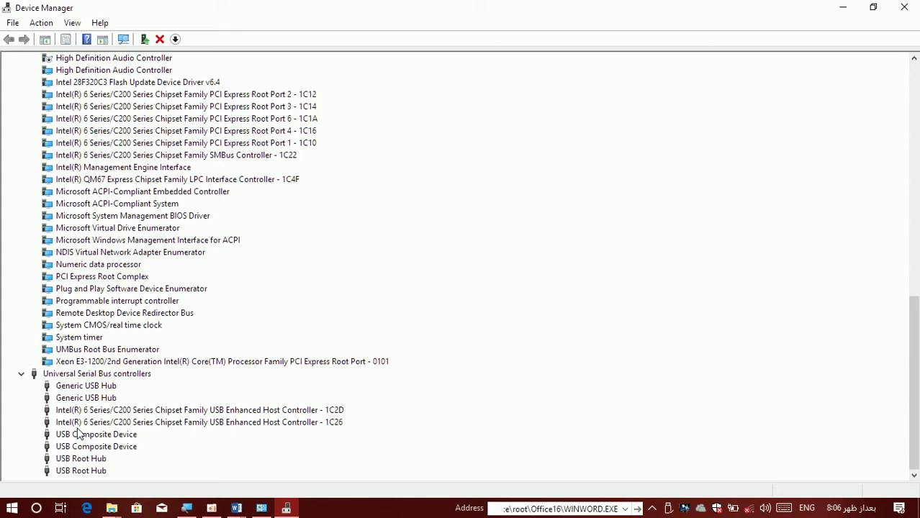
pyautogui.rightClick(72, 389)
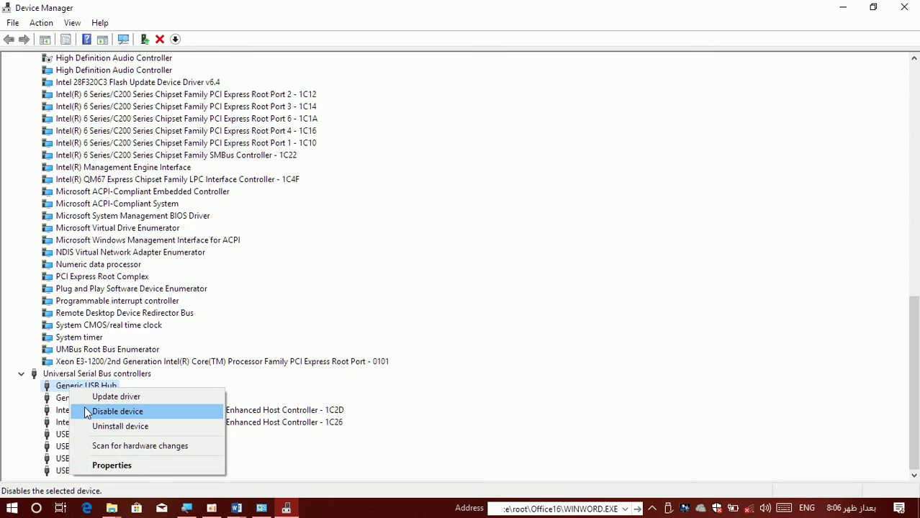
pyautogui.click(22, 374)
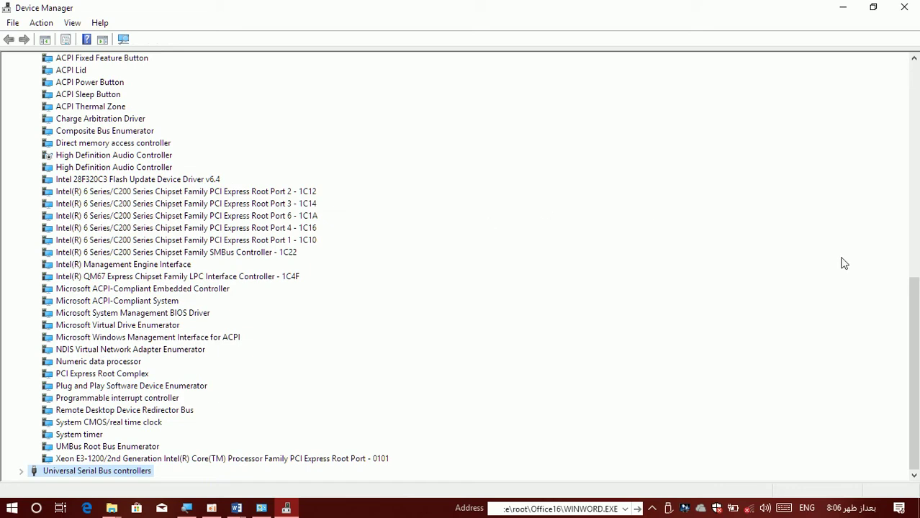
# Expand Sound, video and game controllers and view the available actions for the High Definition Audio Device.
pyautogui.moveTo(914, 339); pyautogui.dragTo(919, 290)
pyautogui.moveTo(918, 273); pyautogui.dragTo(918, 195)
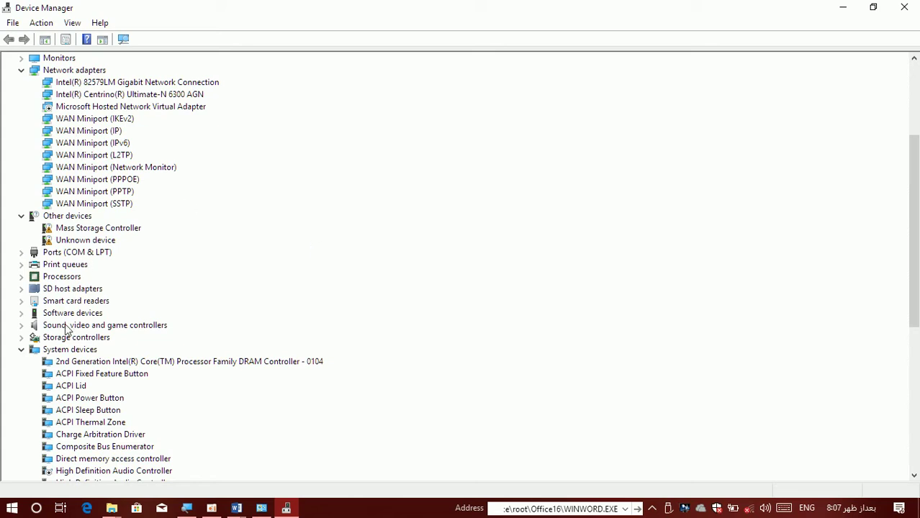
pyautogui.click(21, 326)
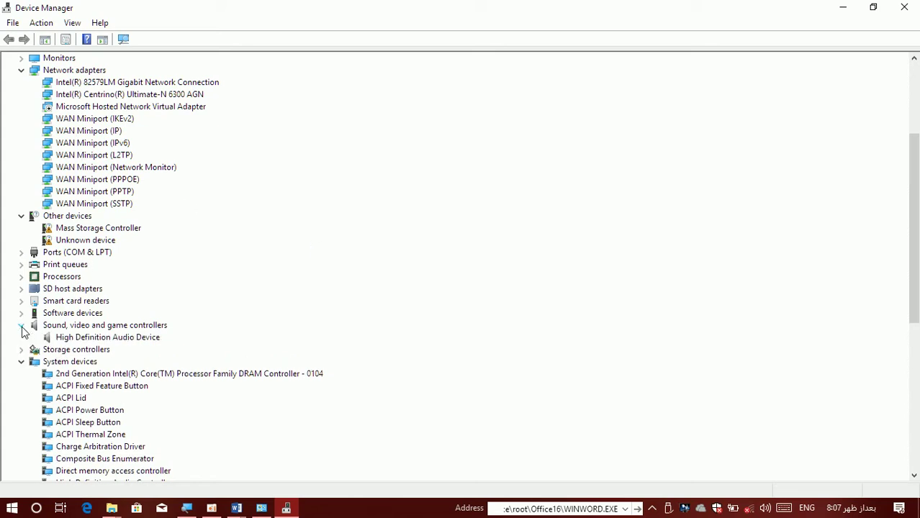
pyautogui.click(84, 339)
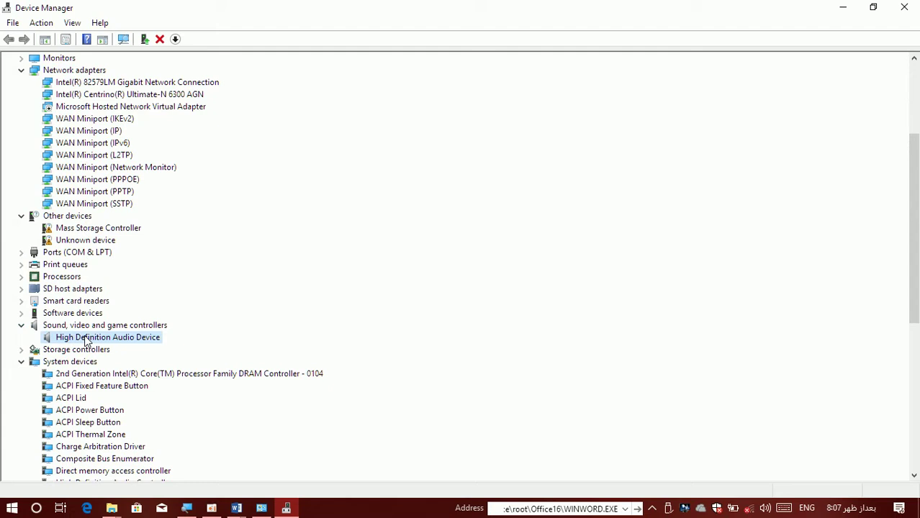
pyautogui.rightClick(85, 337)
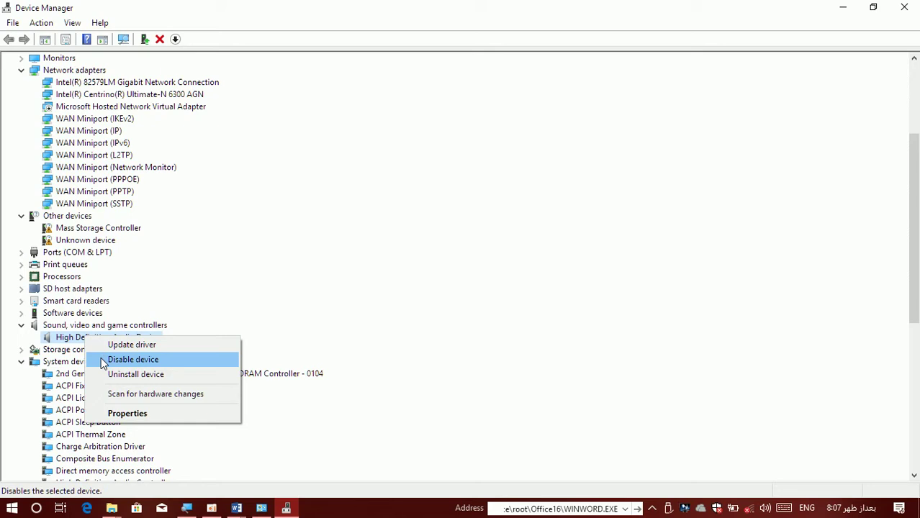
pyautogui.click(418, 359)
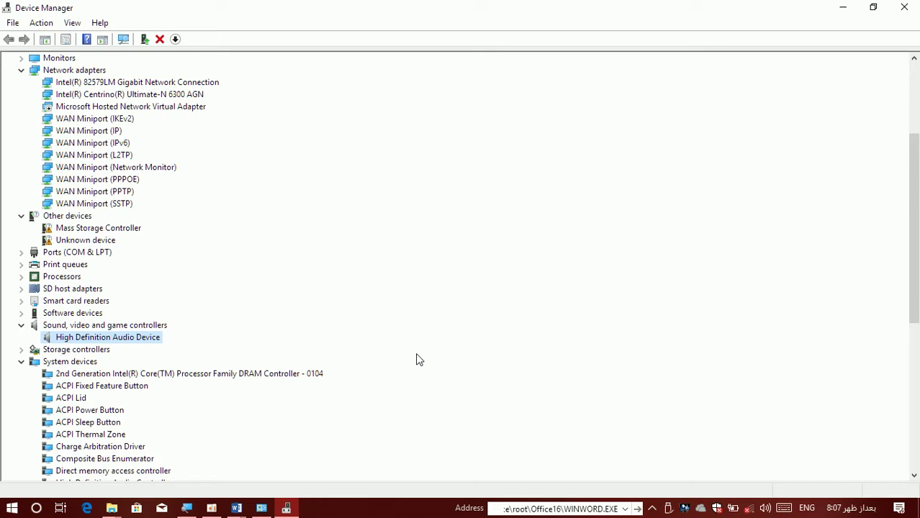
# Expand the Processors category and select each of its Intel Core i7-2620M entries in turn.
pyautogui.click(21, 277)
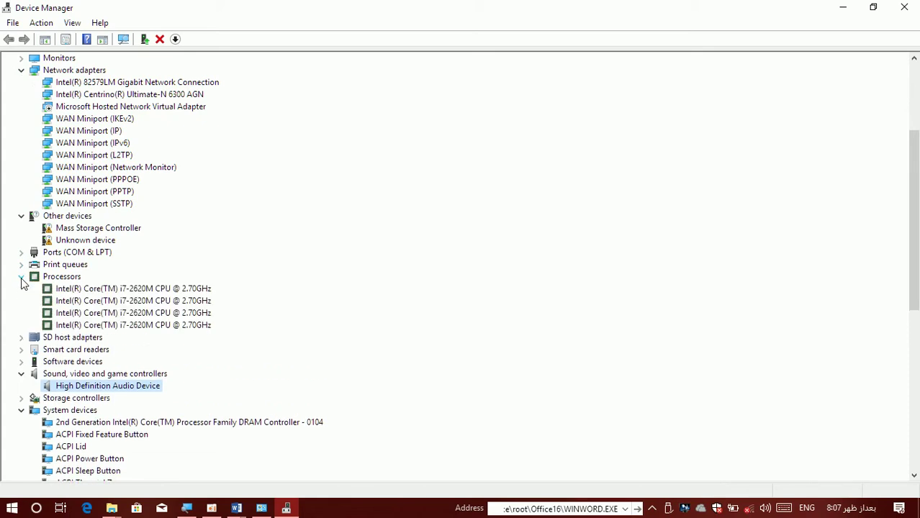
pyautogui.click(83, 290)
pyautogui.click(83, 301)
pyautogui.click(83, 313)
pyautogui.click(83, 325)
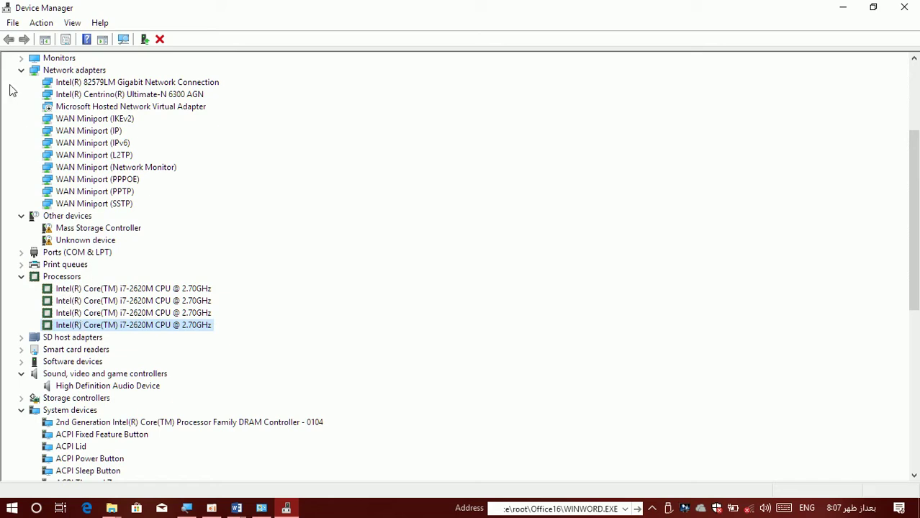
# Enable the Microsoft Hosted Network Virtual Adapter under Network adapters.
pyautogui.click(64, 110)
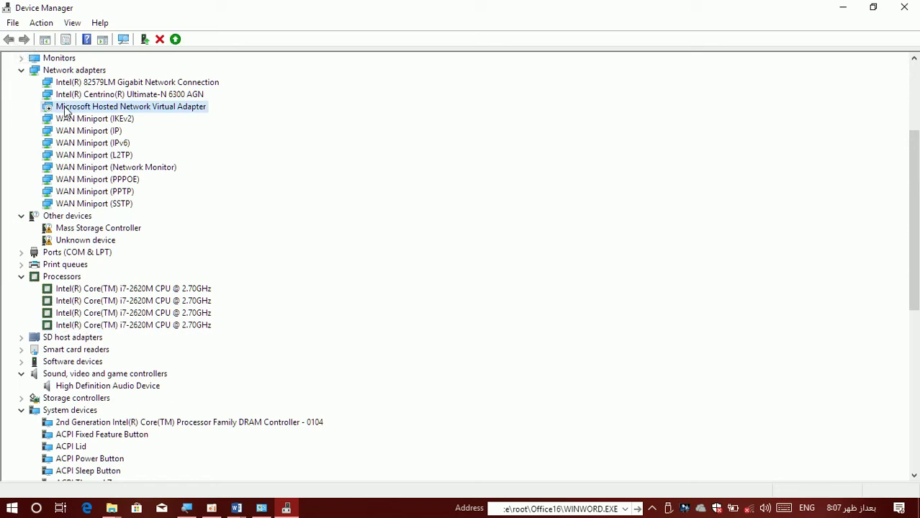
pyautogui.rightClick(65, 108)
pyautogui.click(88, 131)
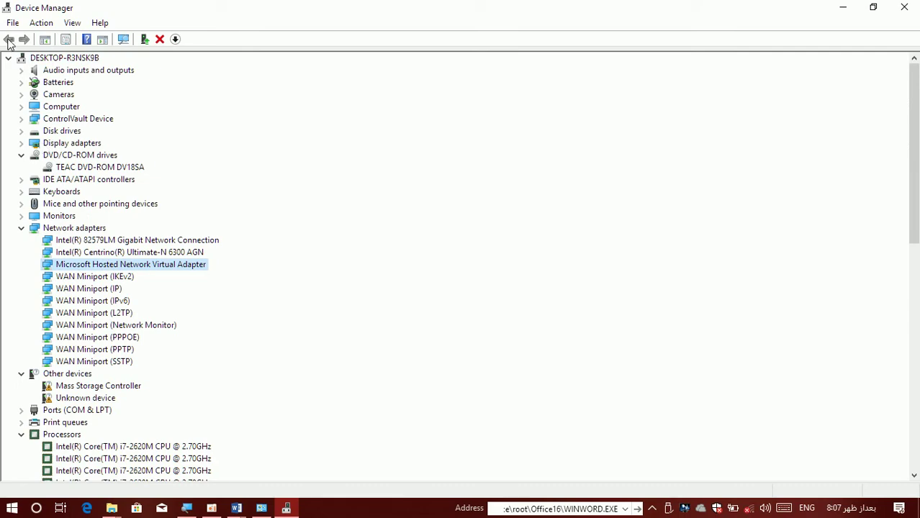
# Close Device Manager, return to Control Panel and open the default apps settings through Default Programs.
pyautogui.click(905, 7)
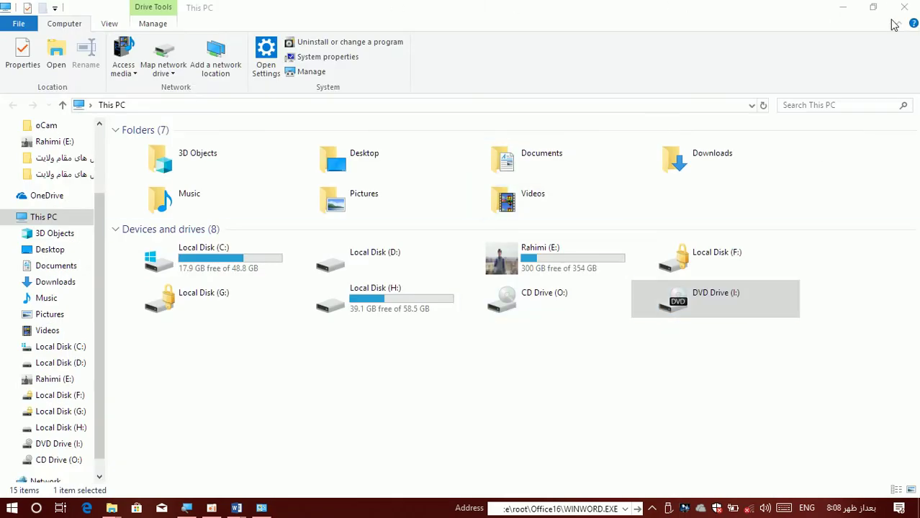
pyautogui.click(886, 10)
pyautogui.click(261, 508)
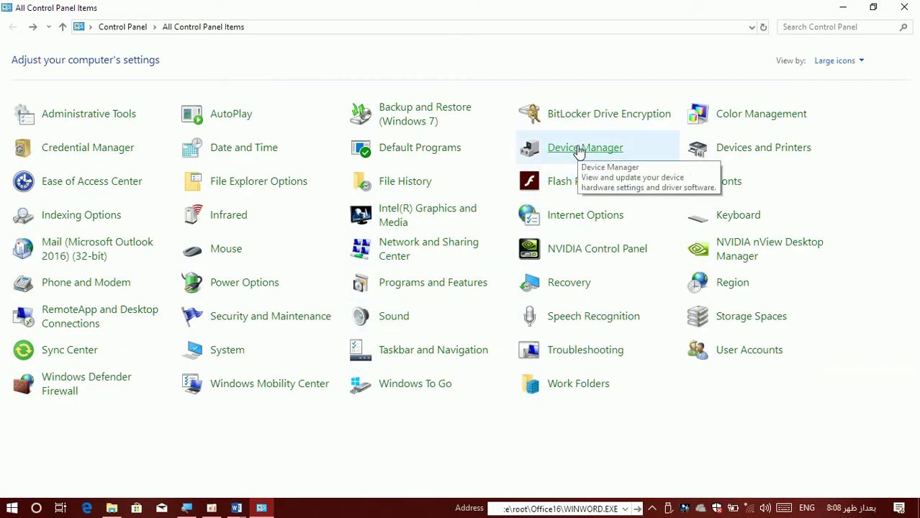
pyautogui.click(406, 154)
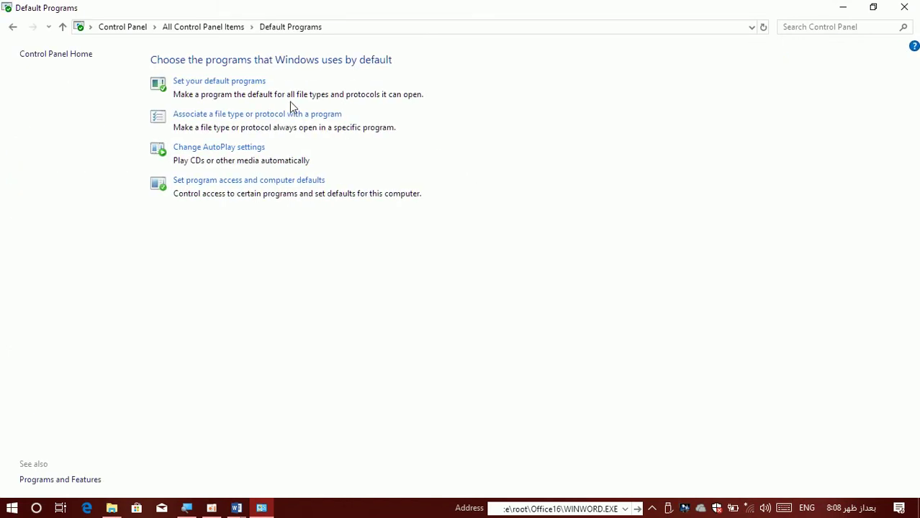
pyautogui.click(211, 83)
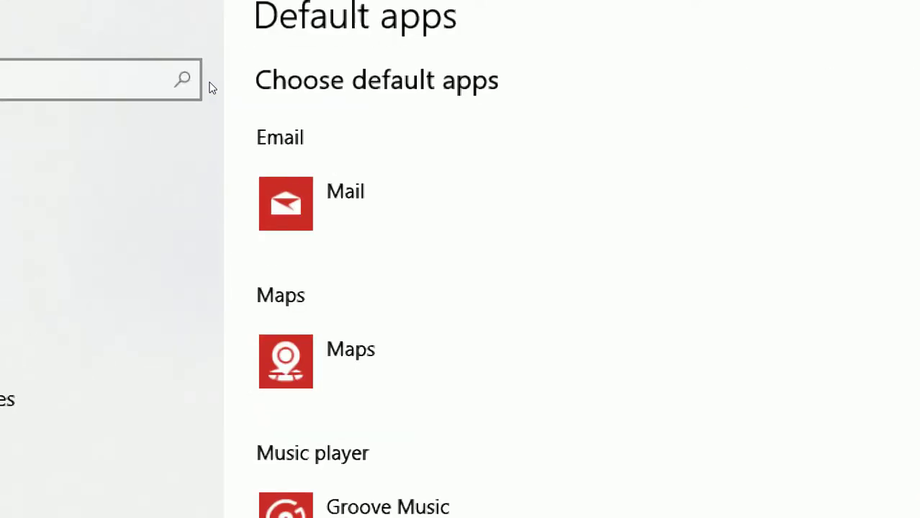
# Set Outlook as the default email app.
pyautogui.click(253, 147)
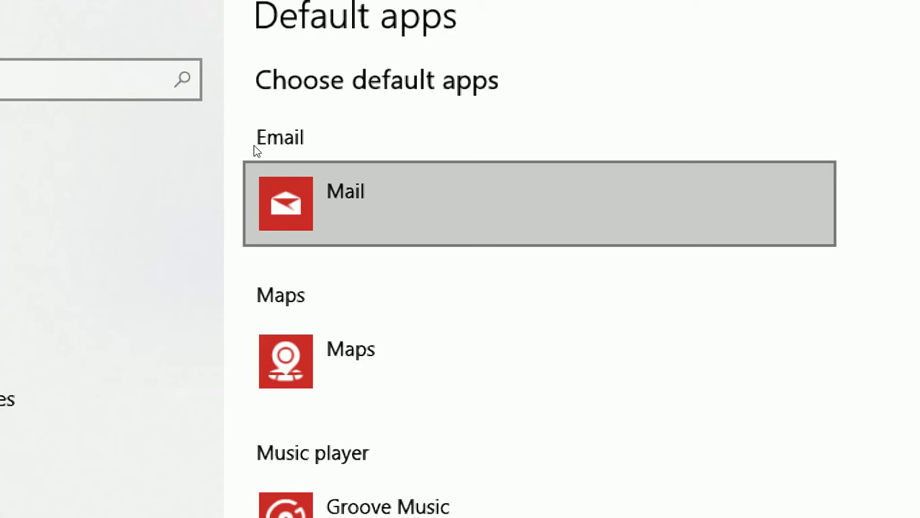
pyautogui.click(255, 151)
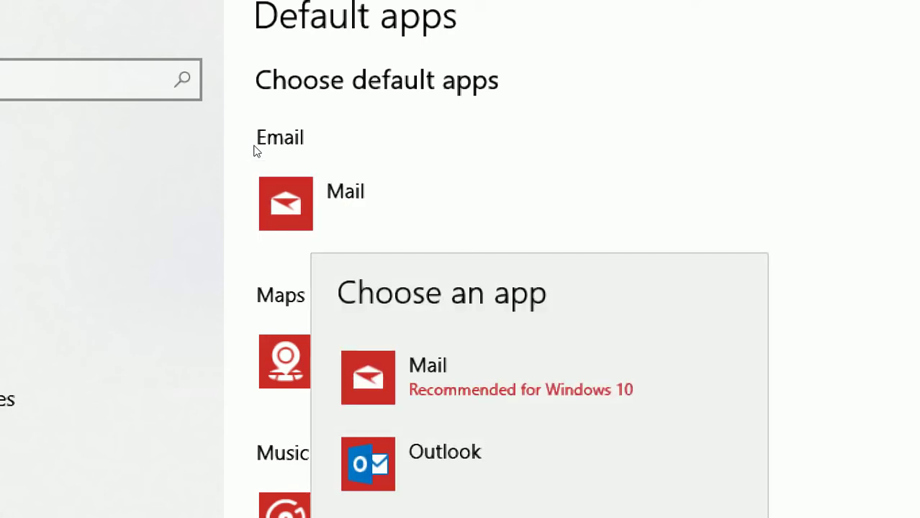
pyautogui.press('Down')
pyautogui.press('Return')
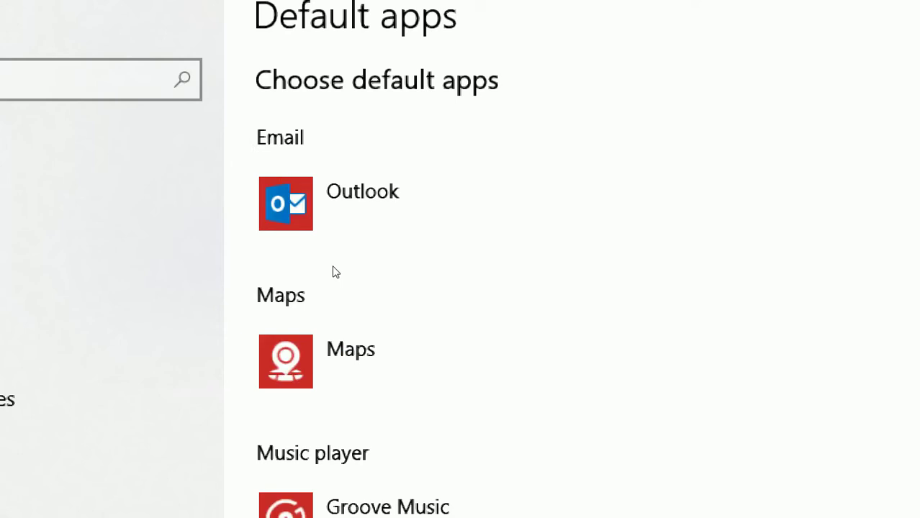
# Look for a maps app in the Store, close the Store, and view the app choices for the default music player.
pyautogui.click(307, 343)
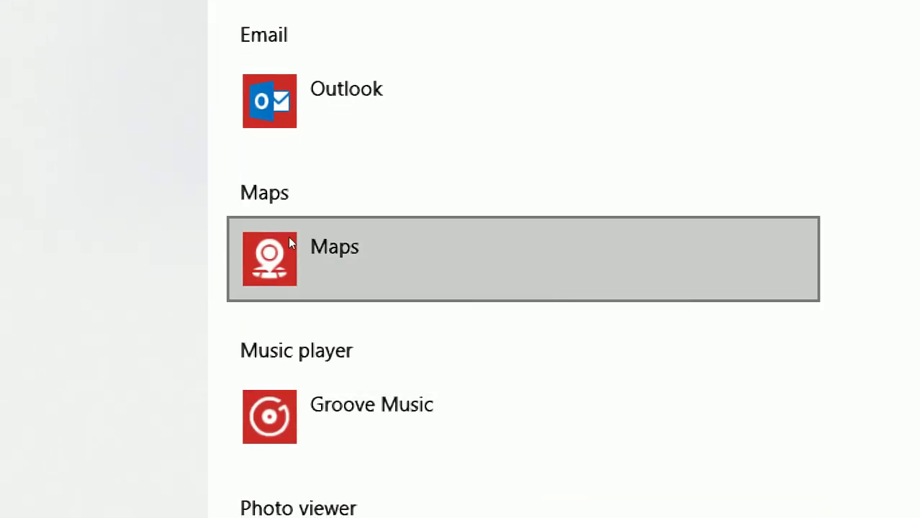
pyautogui.click(289, 242)
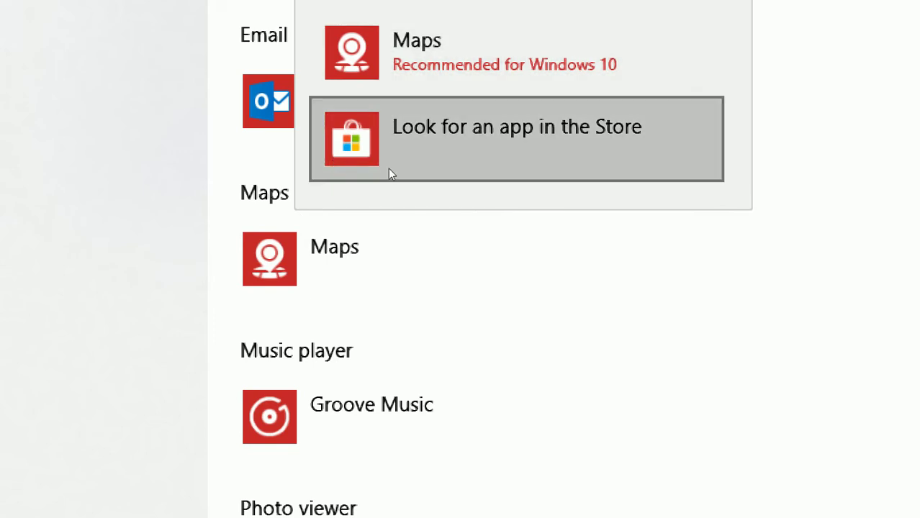
pyautogui.click(388, 170)
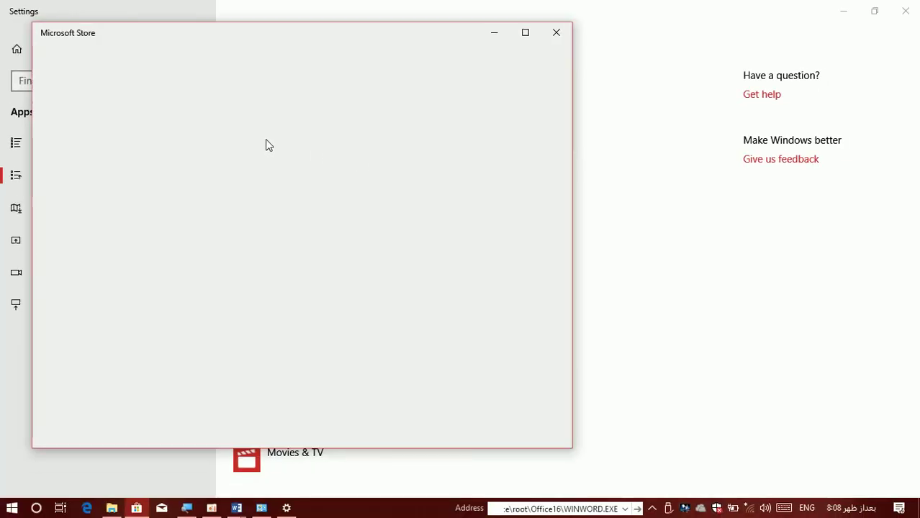
pyautogui.click(554, 32)
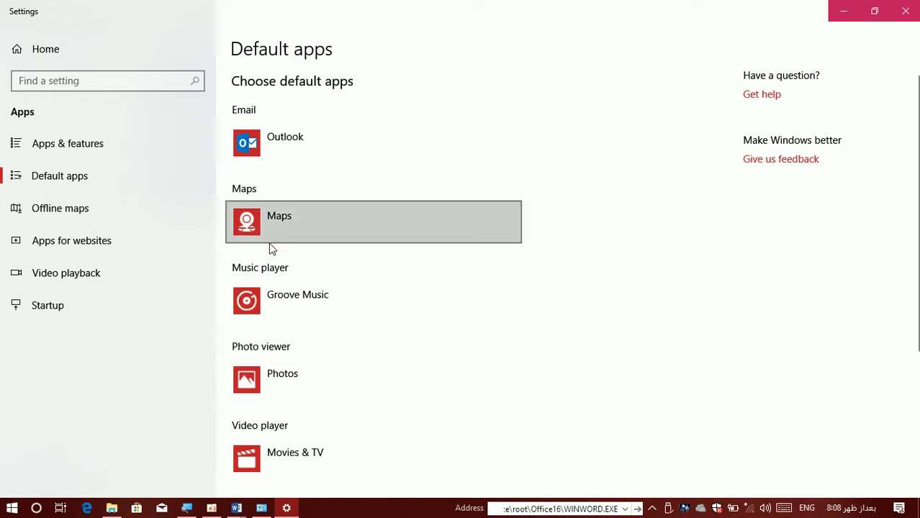
pyautogui.click(279, 301)
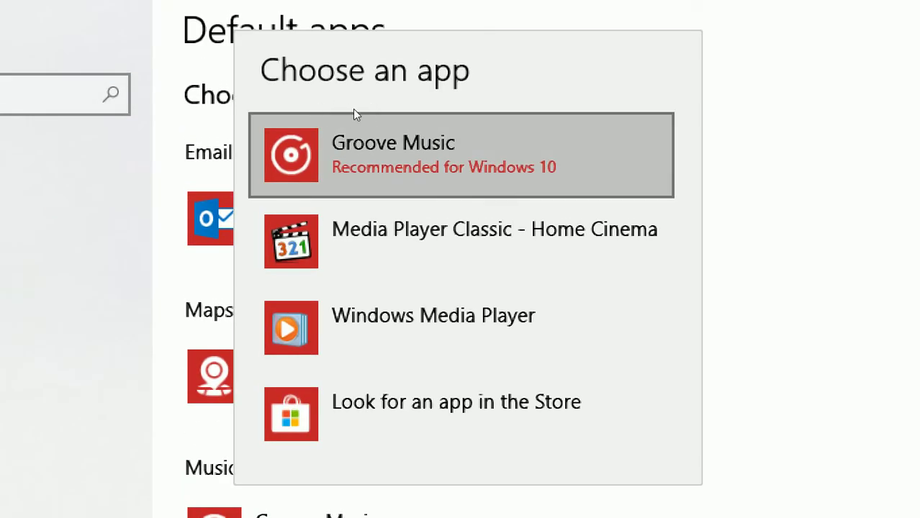
pyautogui.click(567, 177)
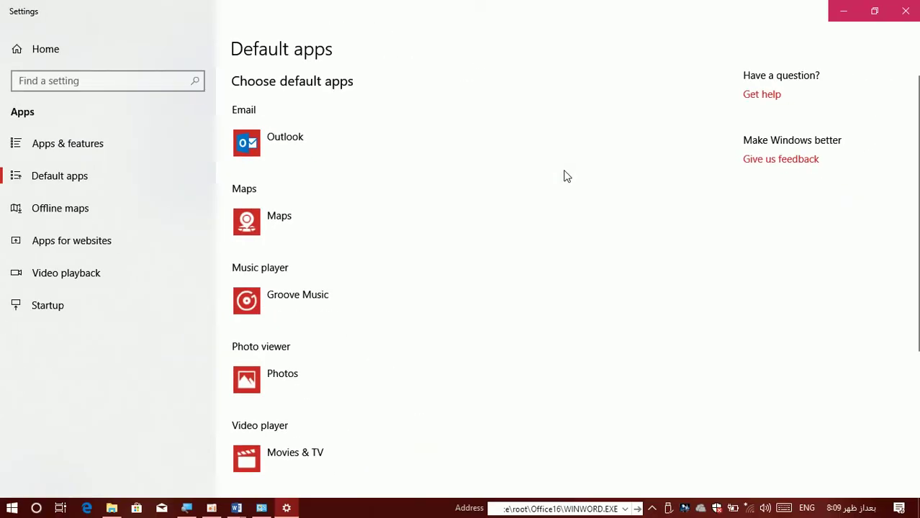
# Minimize the Settings and Control Panel windows, browse the files on the E: drive, and close File Explorer.
pyautogui.click(846, 6)
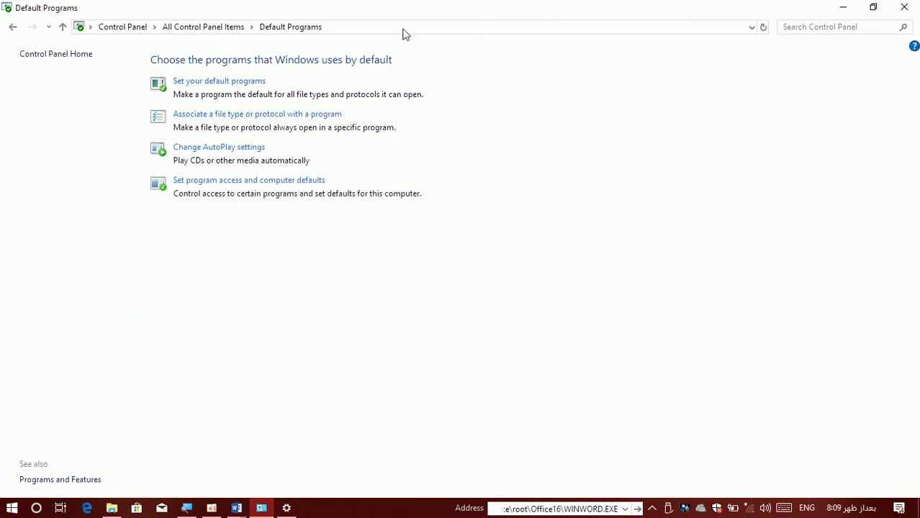
pyautogui.click(845, 7)
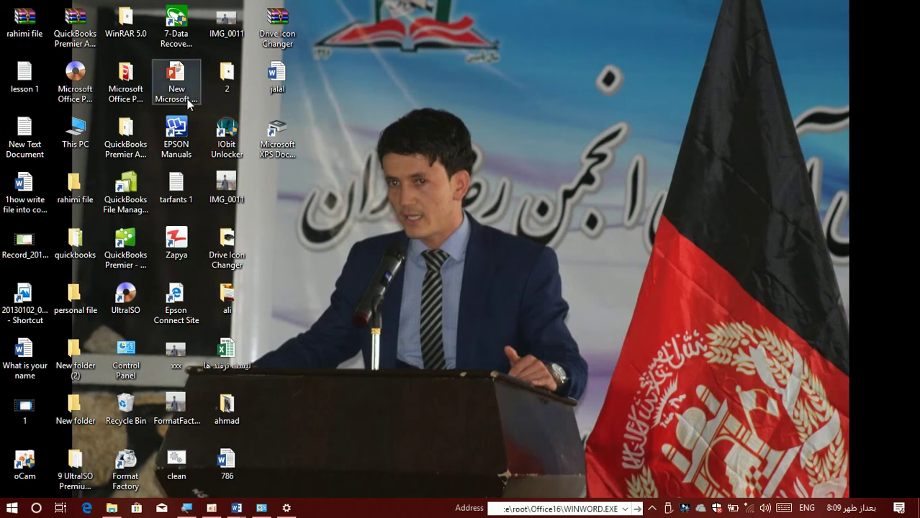
pyautogui.press('super+e')
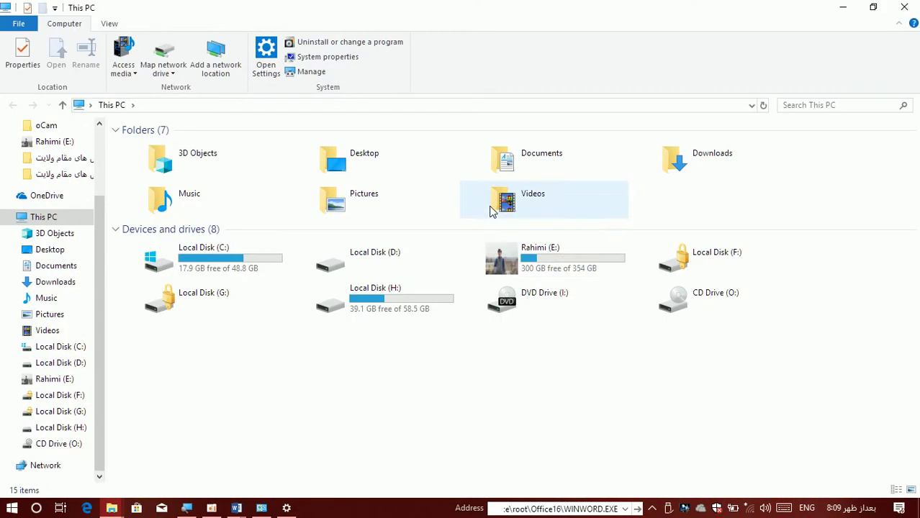
pyautogui.doubleClick(559, 261)
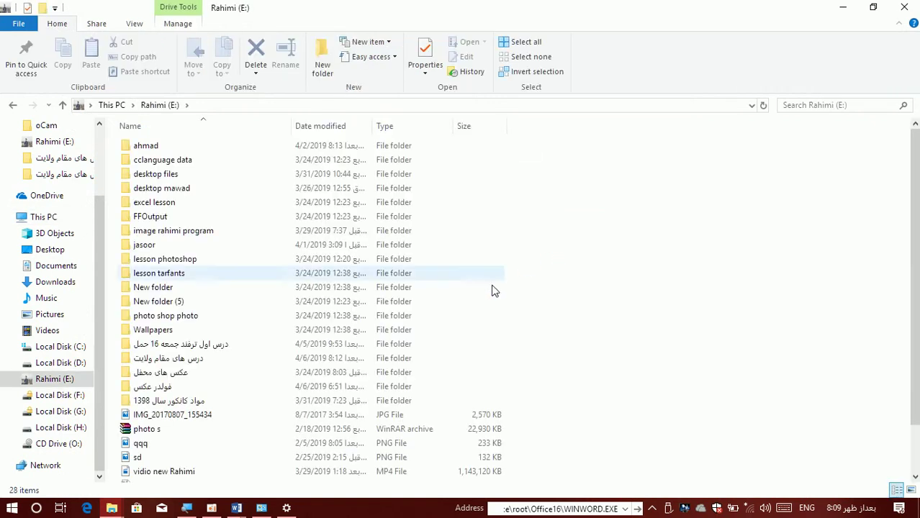
pyautogui.moveTo(913, 251); pyautogui.dragTo(915, 331)
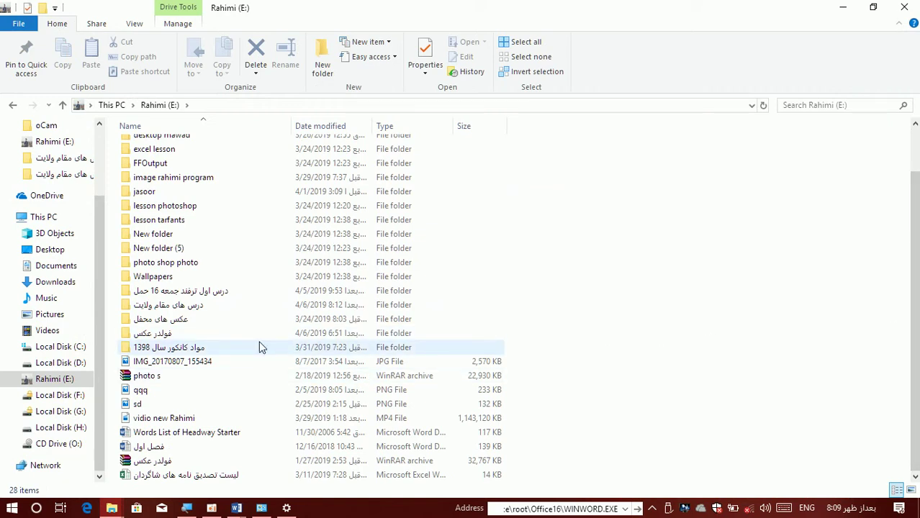
pyautogui.moveTo(261, 348)
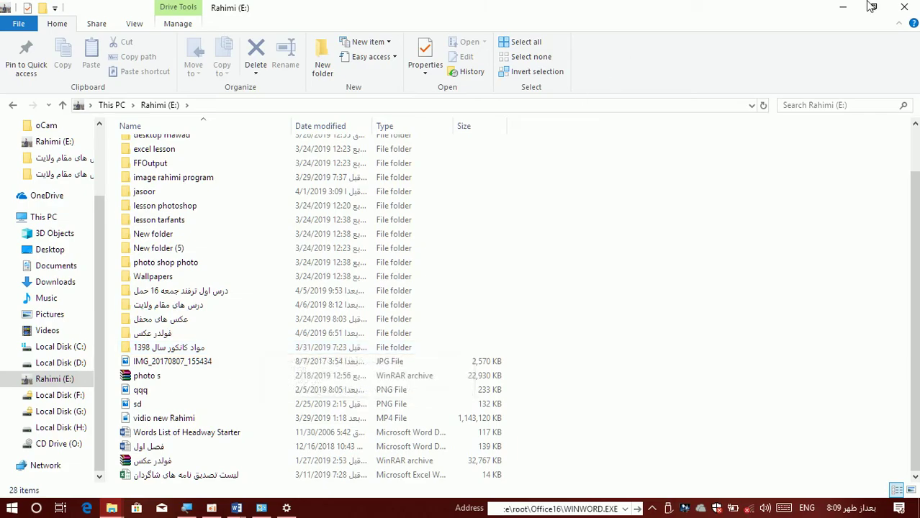
pyautogui.click(905, 7)
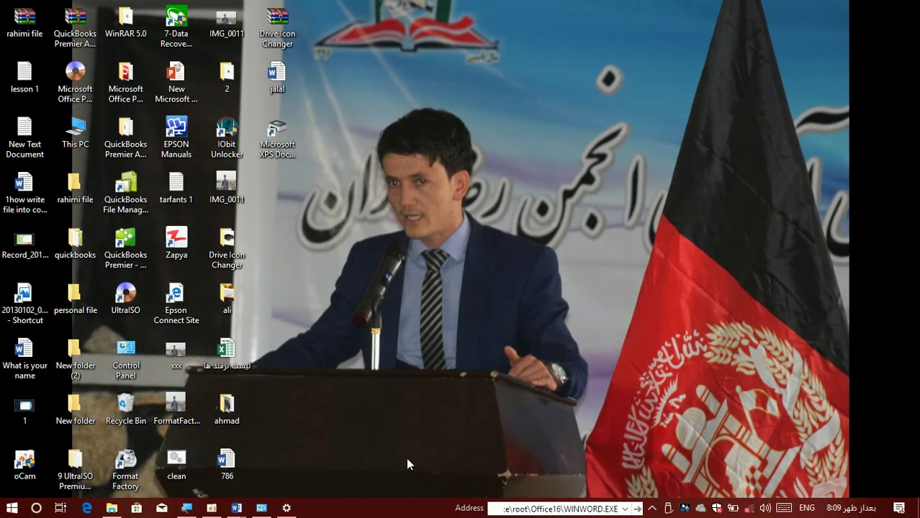
# Return to the Default apps settings and check the app assigned as video player.
pyautogui.moveTo(270, 513)
pyautogui.click(287, 509)
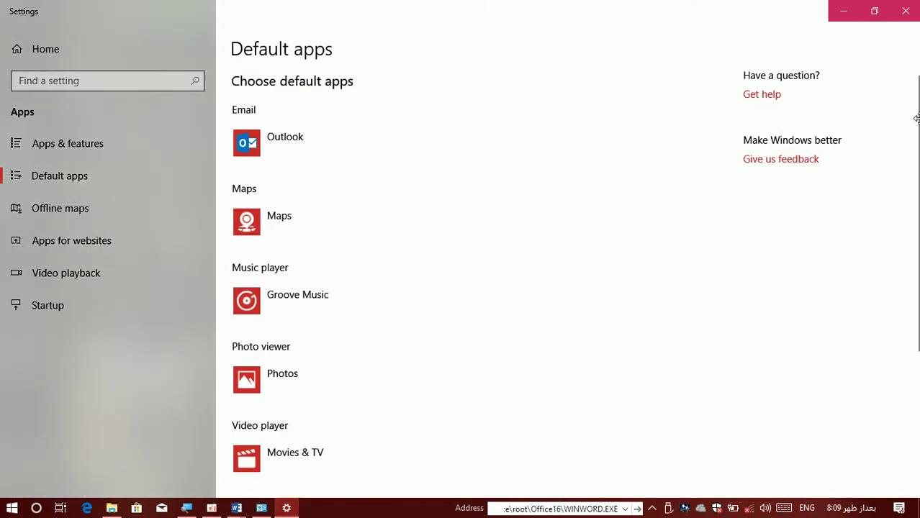
pyautogui.moveTo(915, 127); pyautogui.dragTo(918, 182)
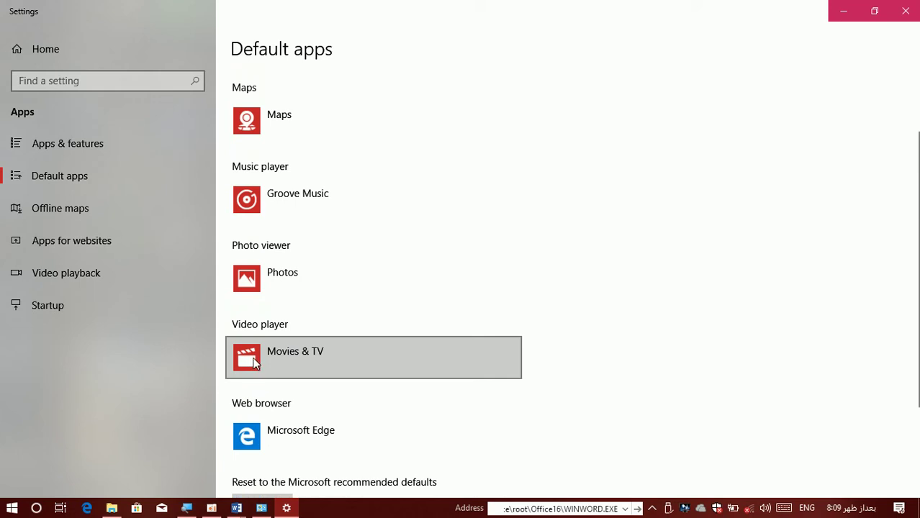
# Minimize Settings, play the video file named 1 from the desktop to check its default player, and close the player.
pyautogui.click(835, 16)
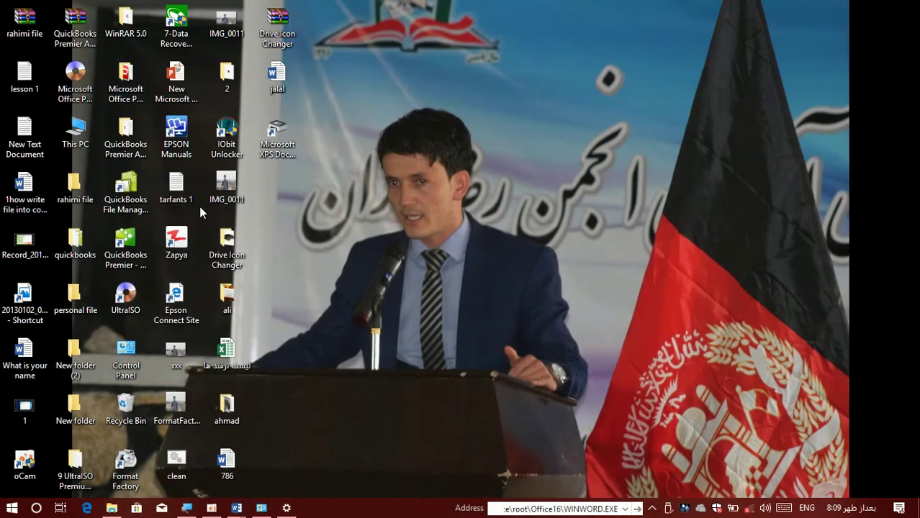
pyautogui.doubleClick(24, 408)
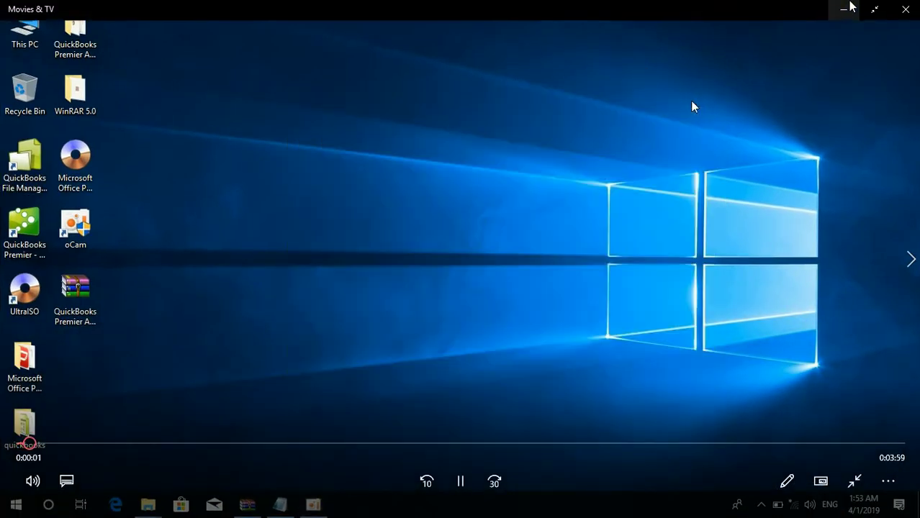
pyautogui.click(904, 11)
# Return to the Default apps settings and set Media Player Classic - Home Cinema as the default video player.
pyautogui.click(286, 508)
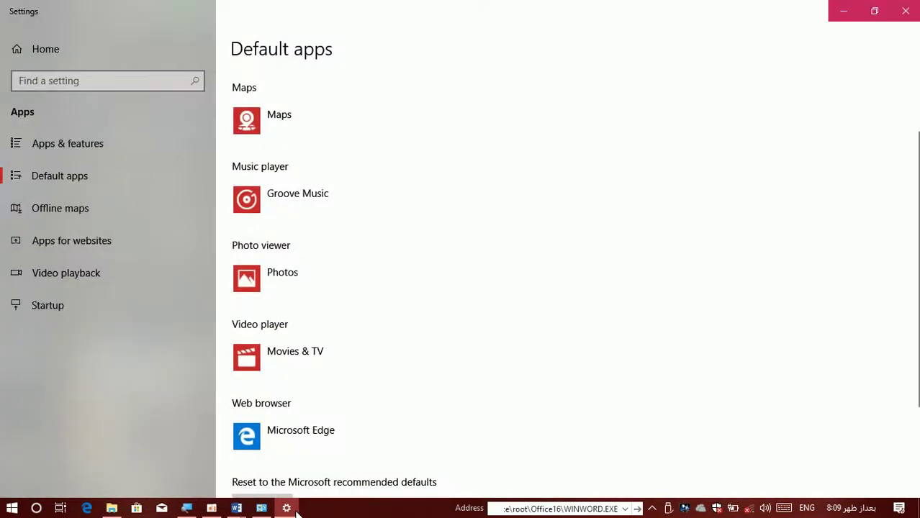
pyautogui.click(276, 372)
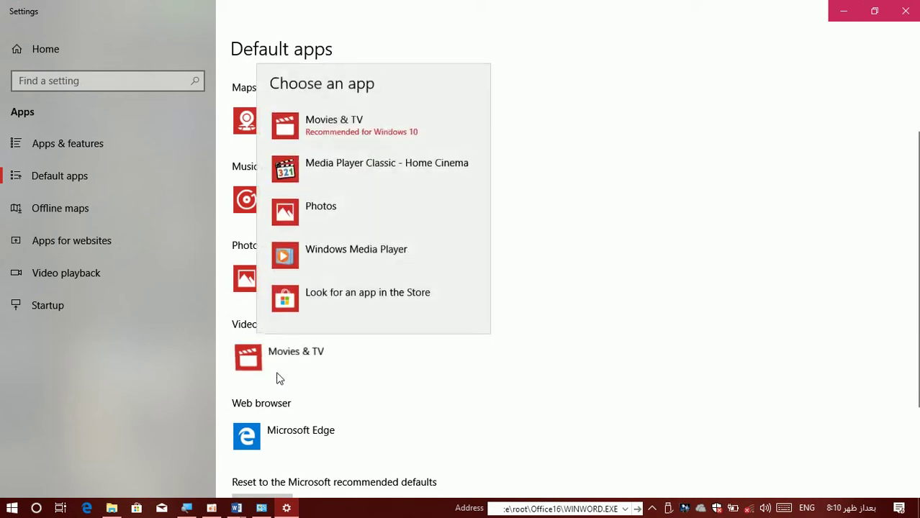
pyautogui.click(346, 167)
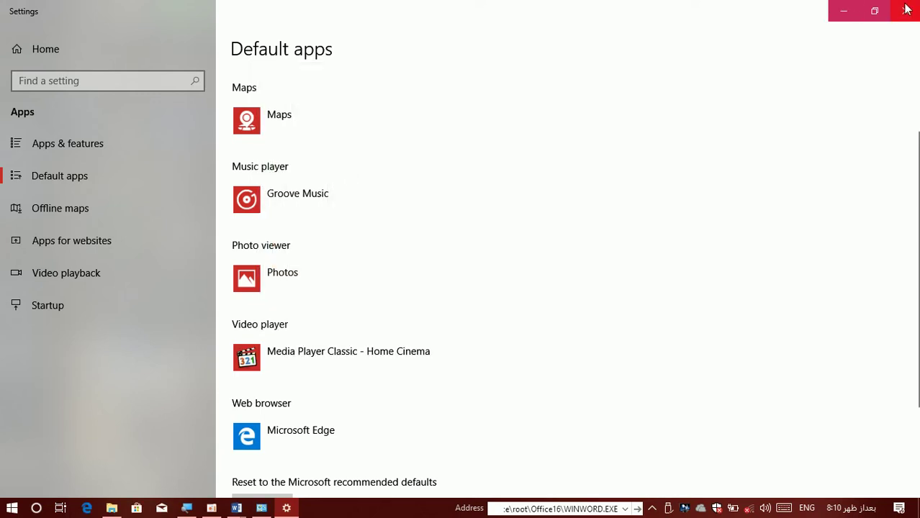
# Minimize Settings, play the video file named 1 from the desktop to check its default player, and close Settings.
pyautogui.click(844, 13)
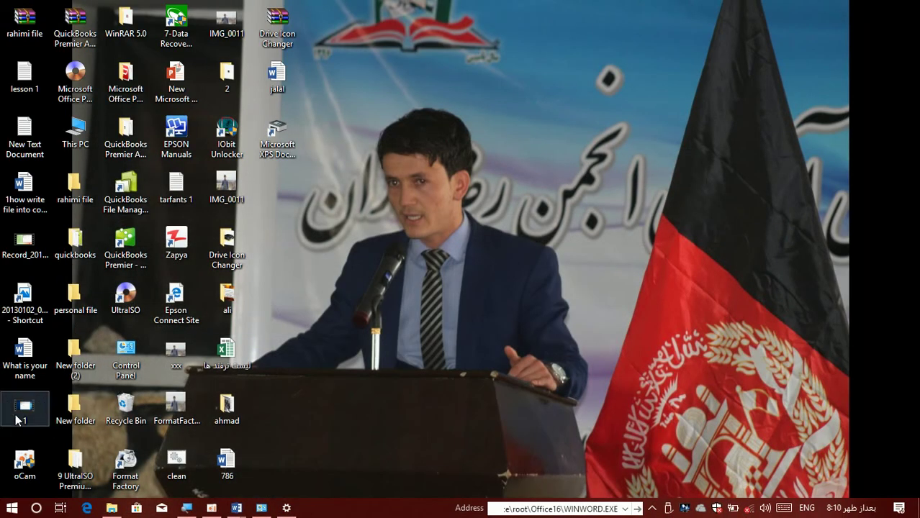
pyautogui.doubleClick(20, 415)
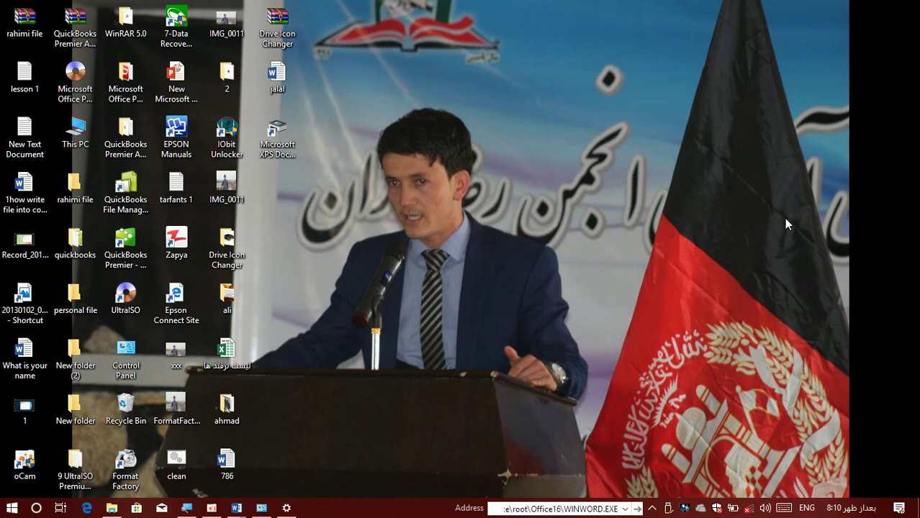
pyautogui.click(286, 508)
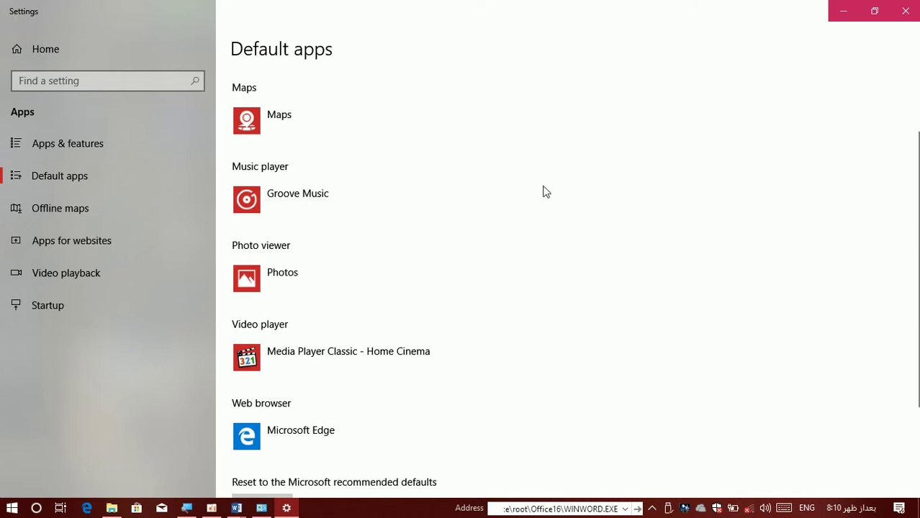
pyautogui.click(905, 11)
# From Default Programs, view where a file type or protocol is associated with a program, and close the Settings window.
pyautogui.click(262, 509)
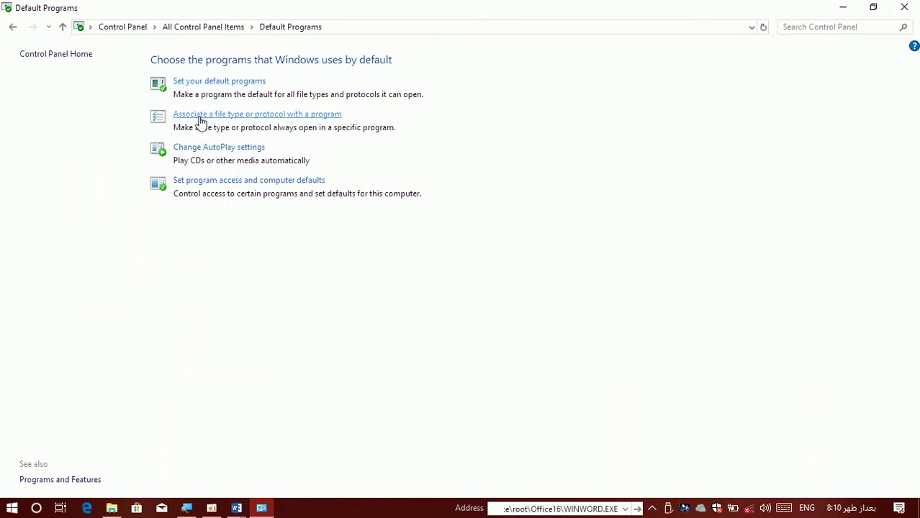
pyautogui.click(246, 115)
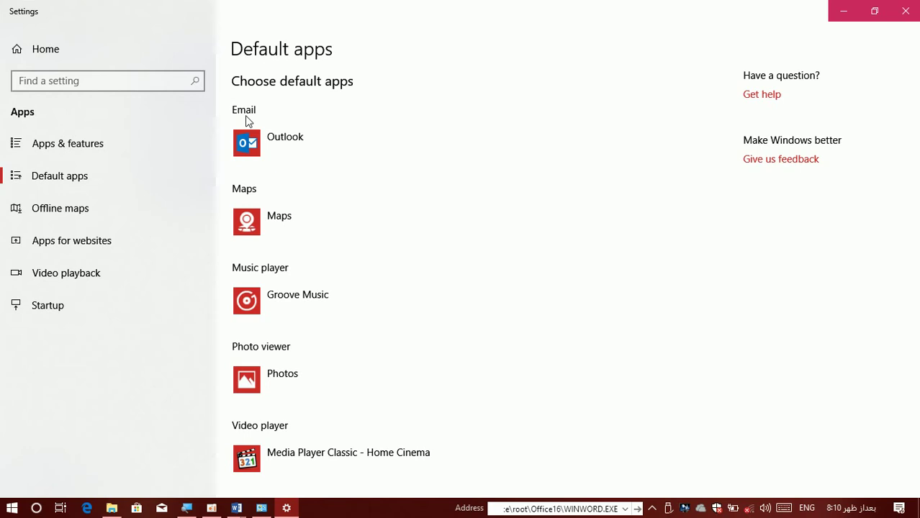
pyautogui.click(906, 10)
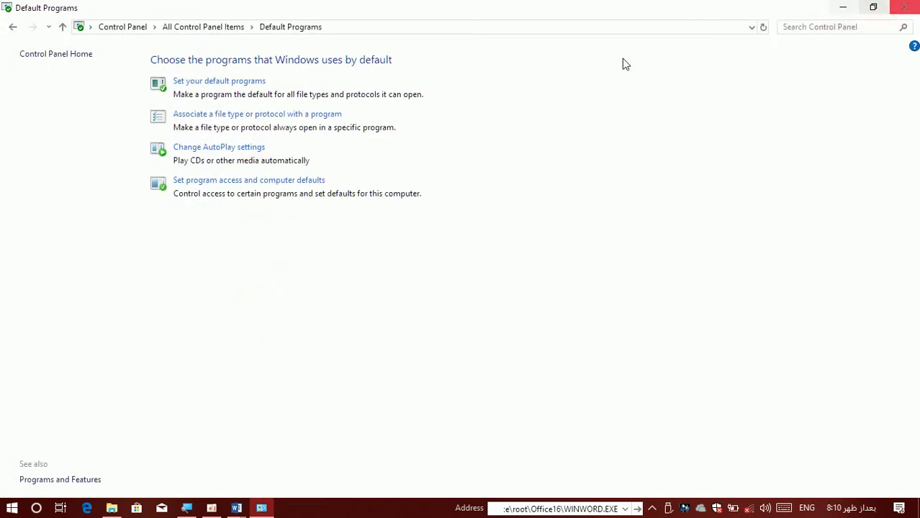
# Open the AutoPlay settings and view the available actions for a removable drive without changing the selection.
pyautogui.click(191, 148)
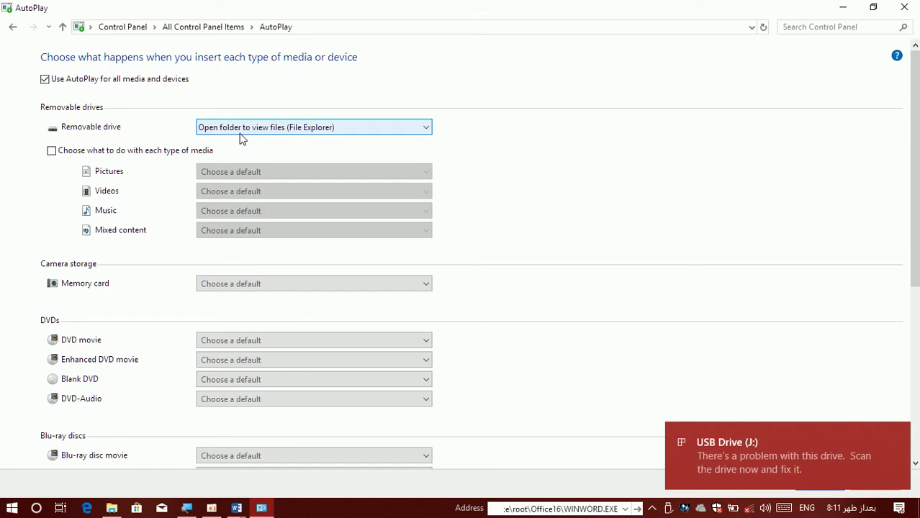
pyautogui.click(844, 8)
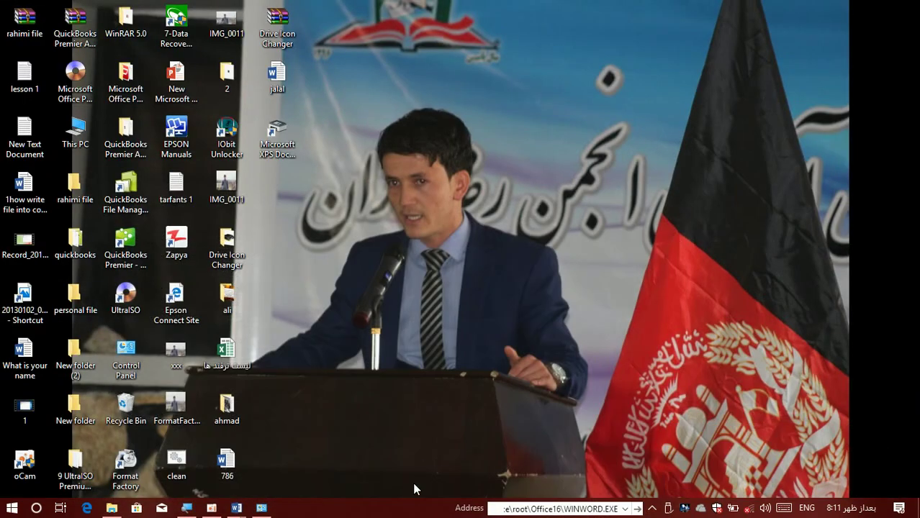
pyautogui.click(262, 509)
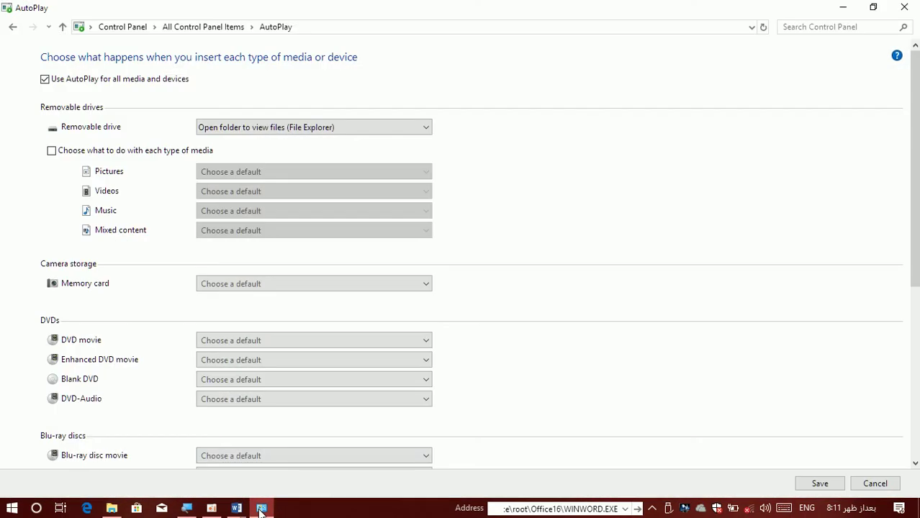
pyautogui.click(252, 128)
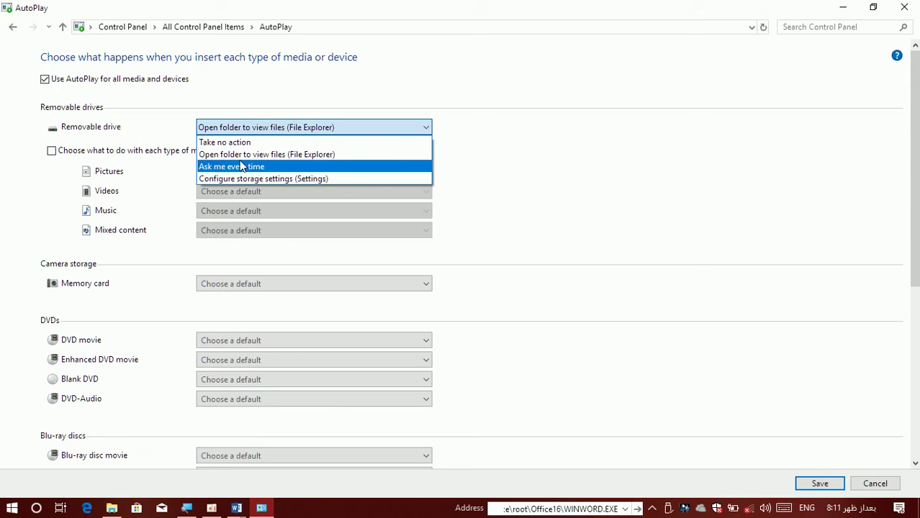
pyautogui.click(628, 149)
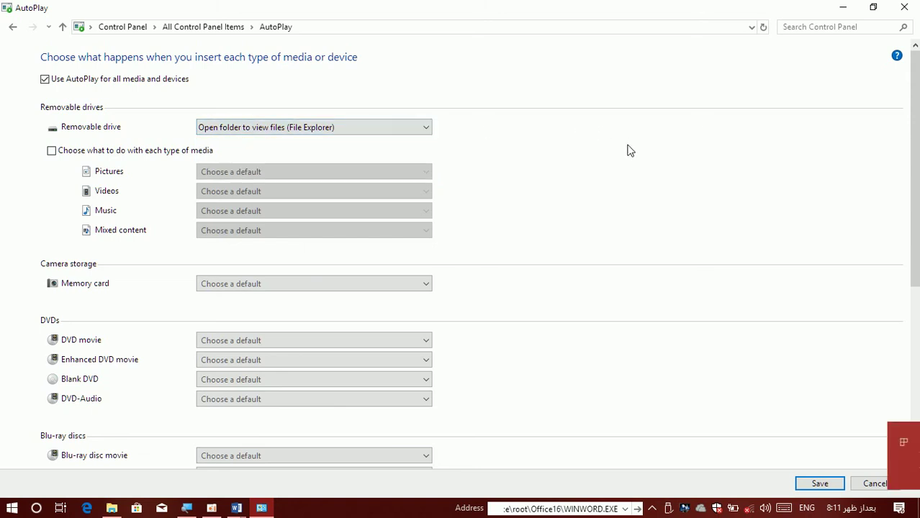
# Respond to the USB Drive (J:) notification by scanning the drive for errors, and dismiss the repair dialog.
pyautogui.click(802, 454)
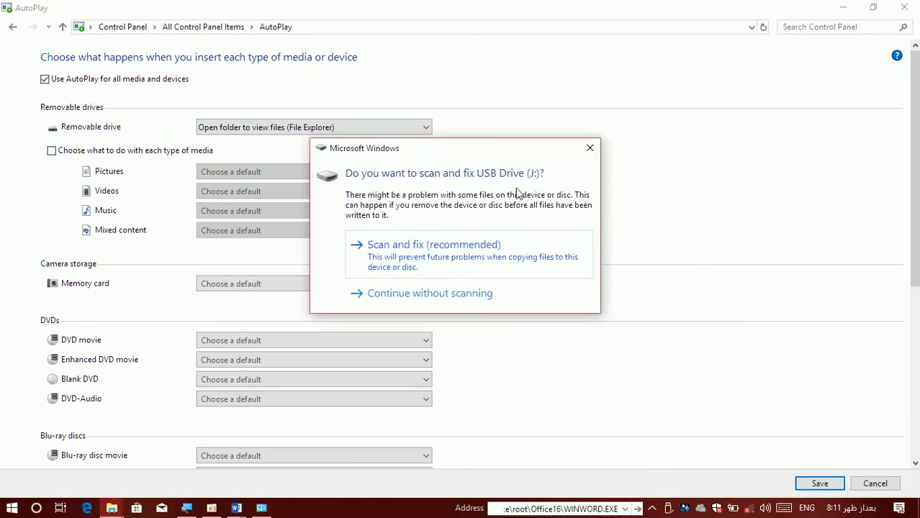
pyautogui.click(494, 263)
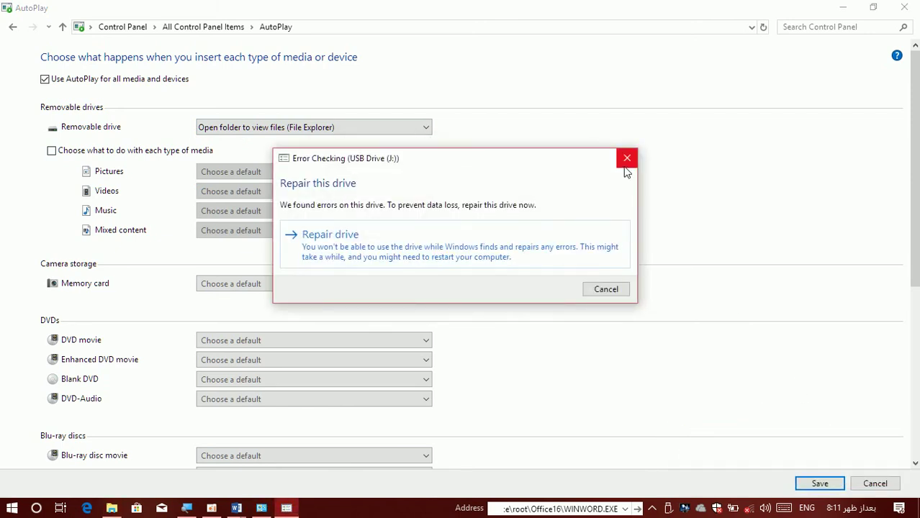
pyautogui.click(626, 159)
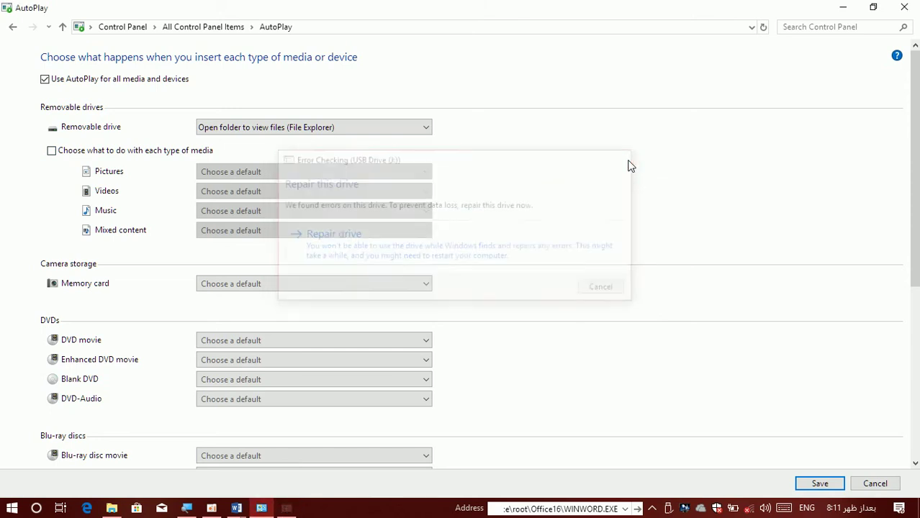
# Check the removable drive's AutoPlay choice again and go back to Default Programs without saving.
pyautogui.click(299, 131)
pyautogui.click(300, 131)
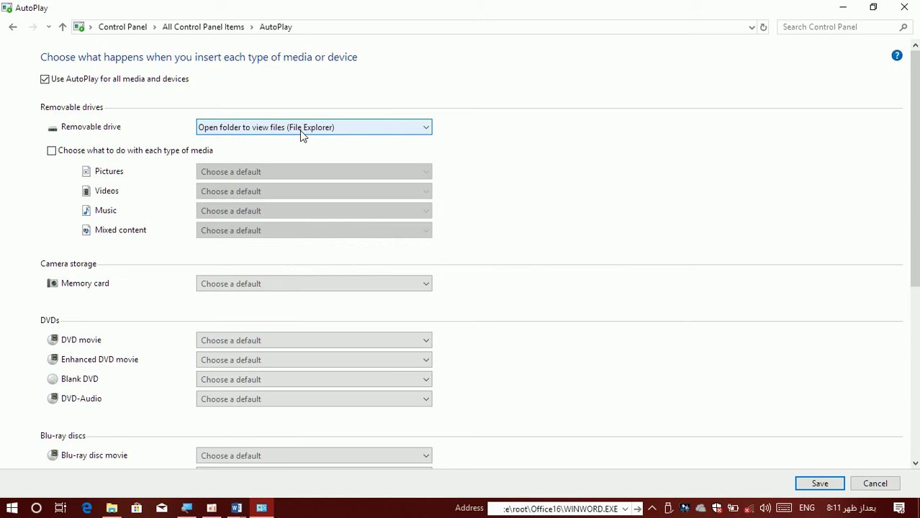
pyautogui.click(13, 28)
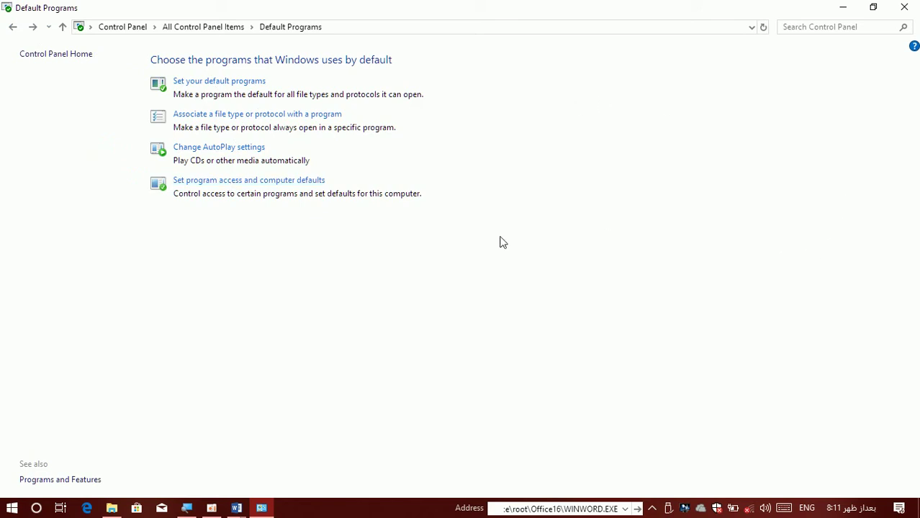
# View the program access and computer defaults settings, close them, and go back to All Control Panel Items.
pyautogui.click(229, 181)
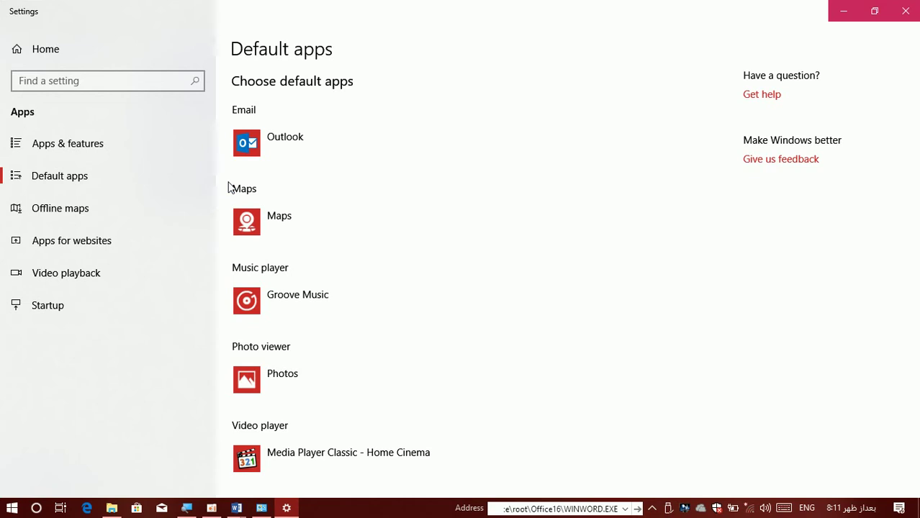
pyautogui.click(905, 10)
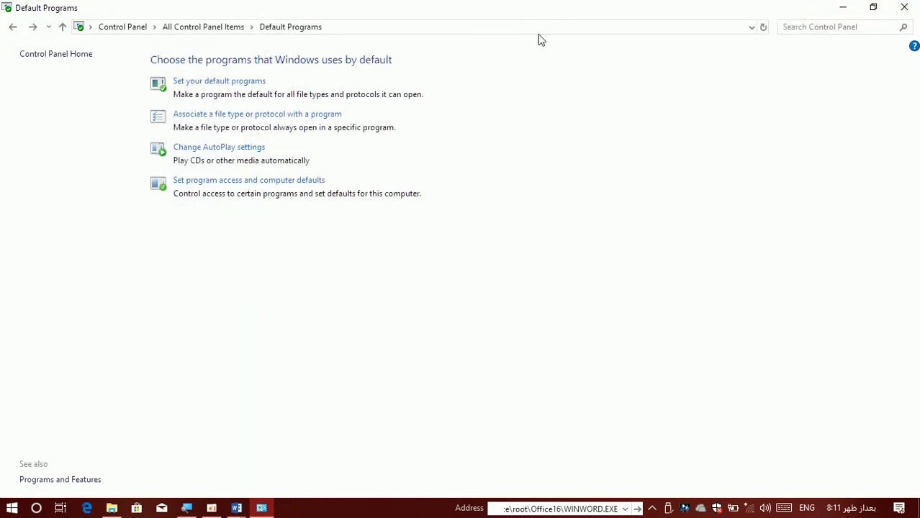
pyautogui.click(15, 29)
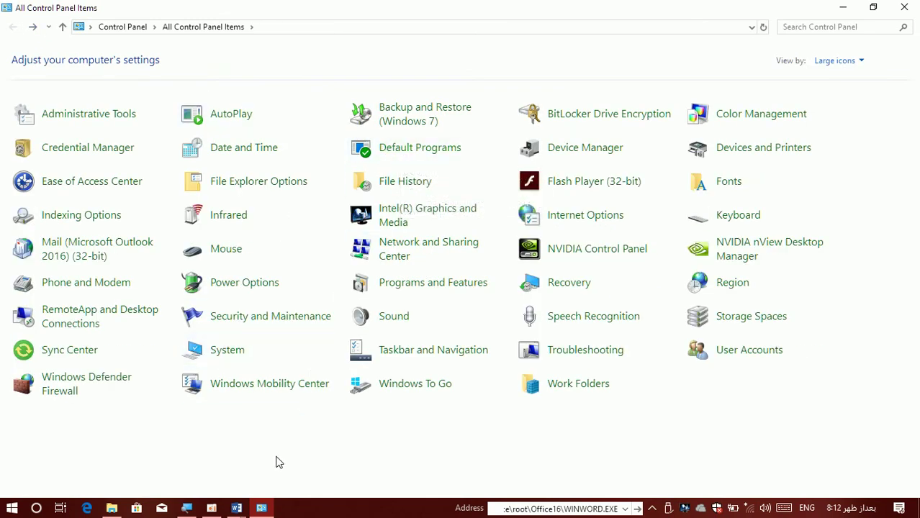
# Close the Control Panel window and minimize the oCam recorder to clear the desktop.
pyautogui.click(211, 510)
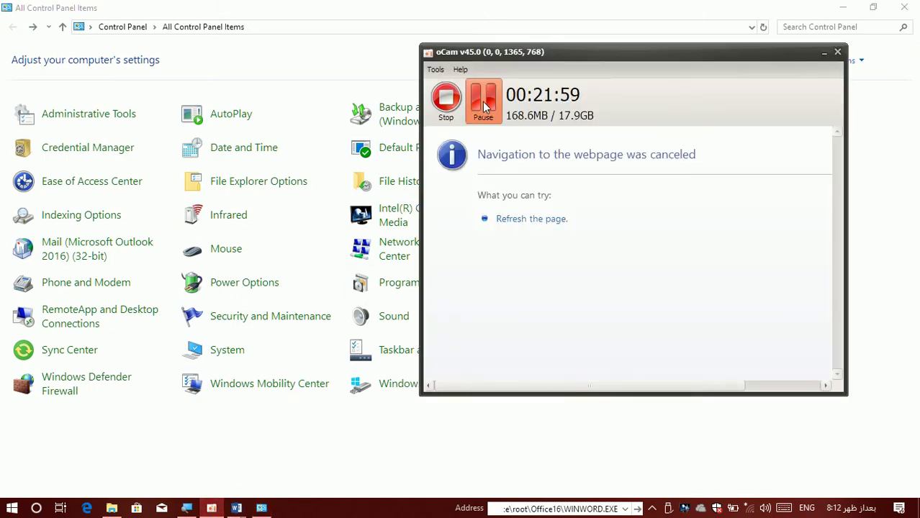
pyautogui.hotkey('alt', 'F4')
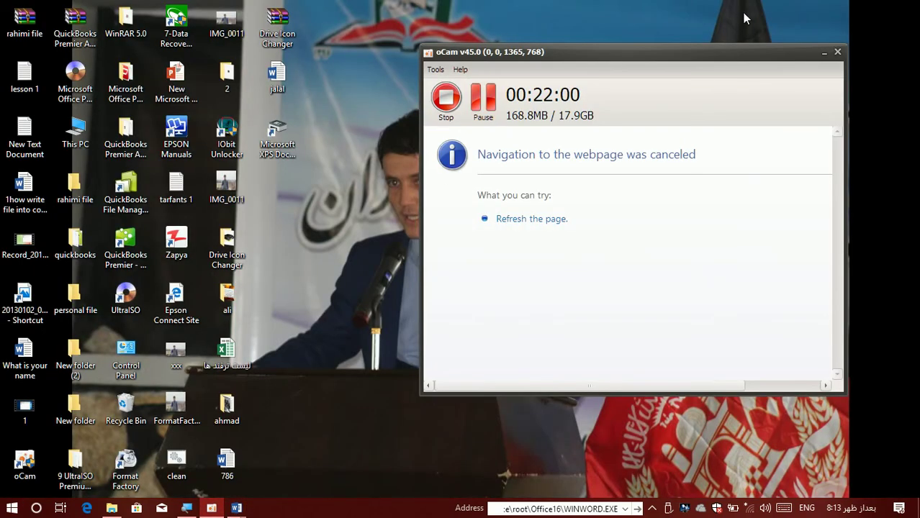
pyautogui.click(824, 52)
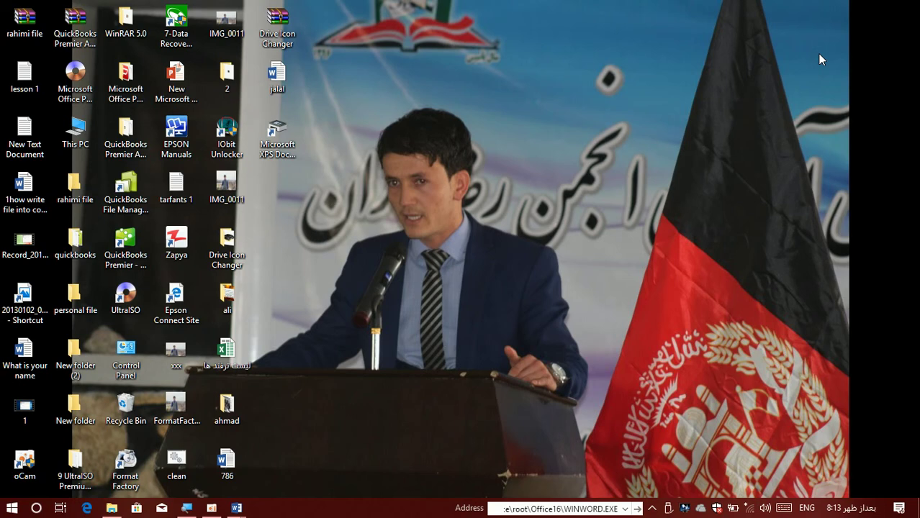
# Open the Command Prompt by running cmd from the Run dialog.
pyautogui.press('super+r')
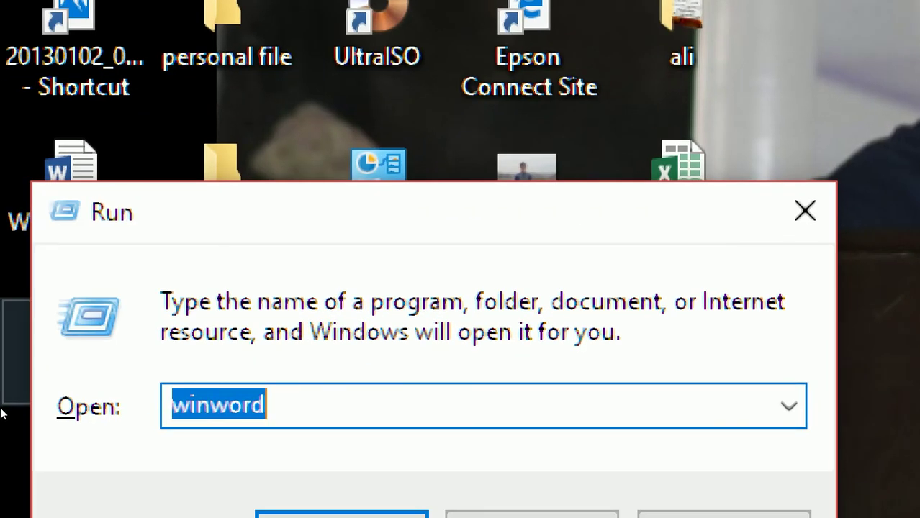
pyautogui.write('cmd')
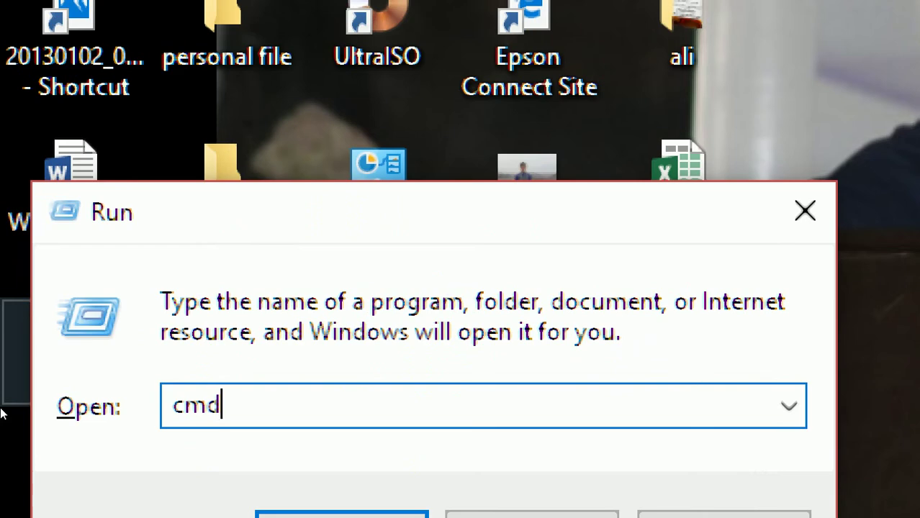
pyautogui.press('Return')
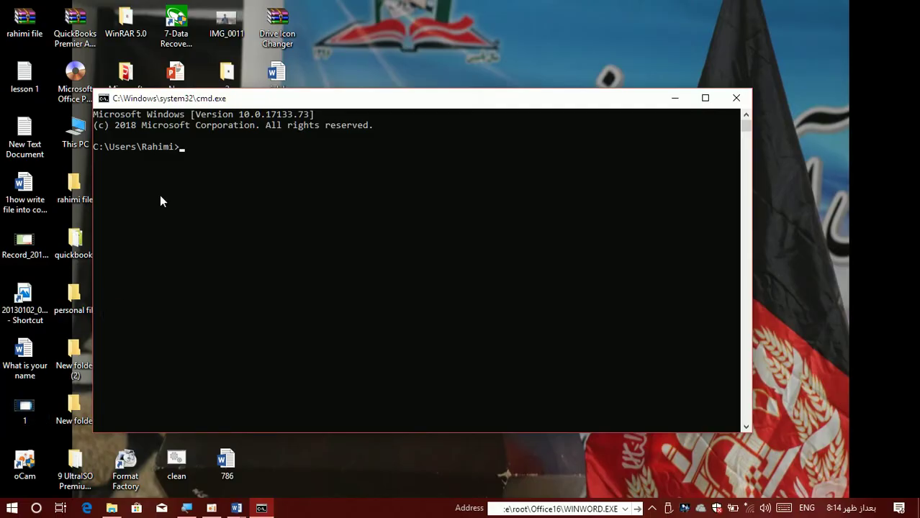
# Enter a command starting with "systemi" at the Command Prompt.
pyautogui.write('systemin')
pyautogui.press('BackSpace')
pyautogui.press('BackSpace')
pyautogui.press('BackSpace')
pyautogui.press('BackSpace')
pyautogui.write('emi')
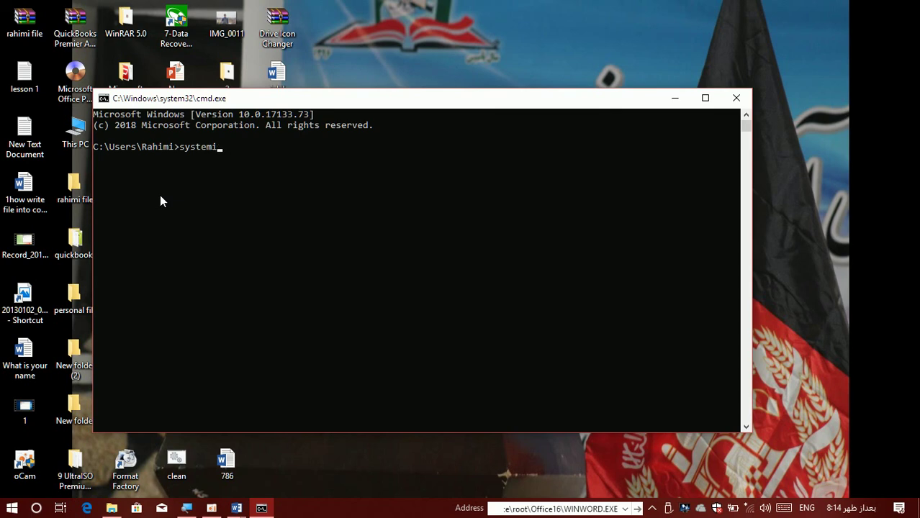